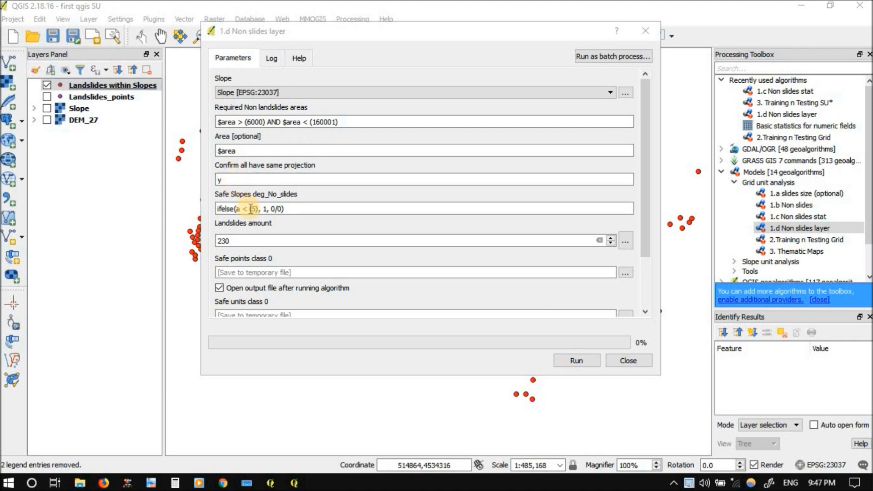
Run the 1.d Non slides layer model with a landslides amount of 230, and save the project
left_click(232, 241)
left_click(569, 361)
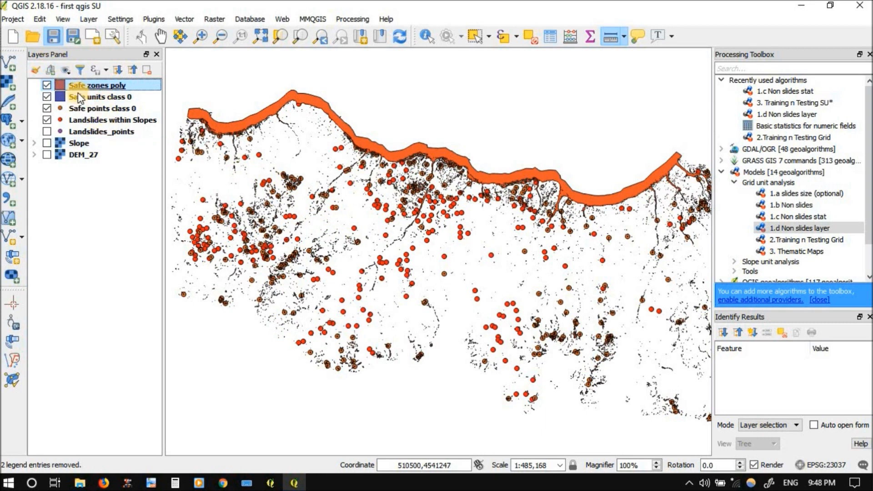
key("ctrl+s")
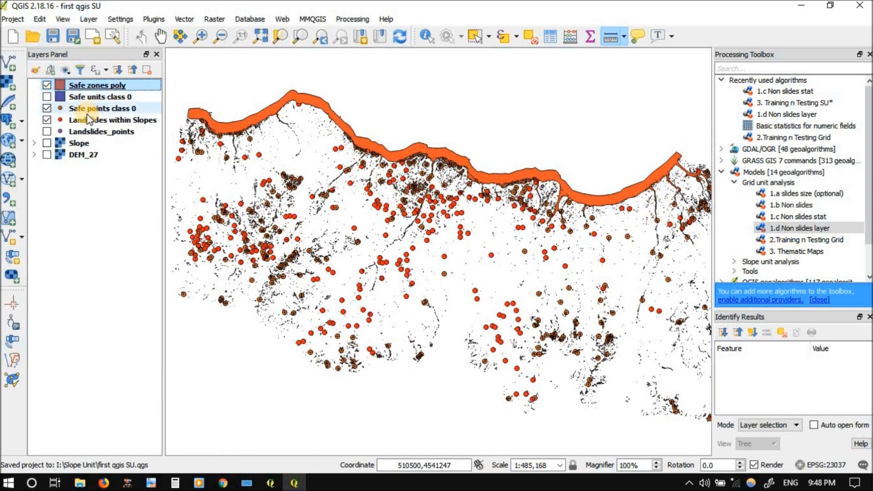
Make the Slope raster visible beneath the Safe zones poly layer
scroll(333, 176, "up", 4)
scroll(348, 179, "down", 1)
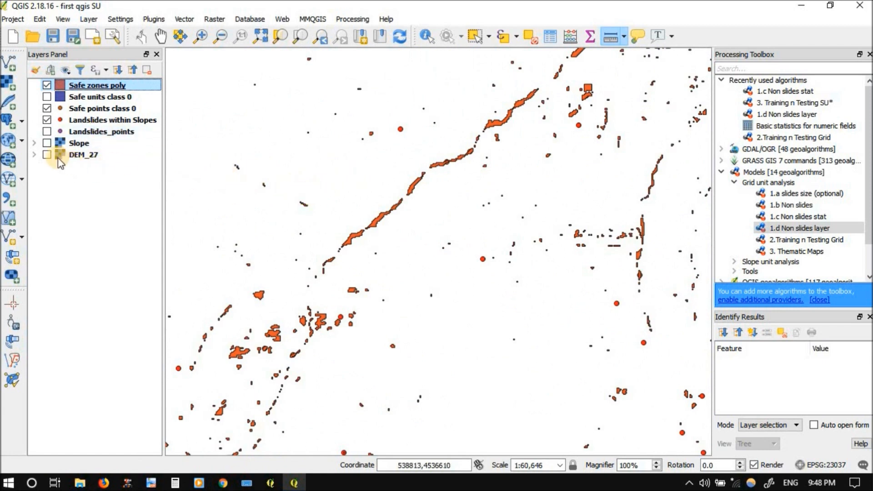
left_click(48, 144)
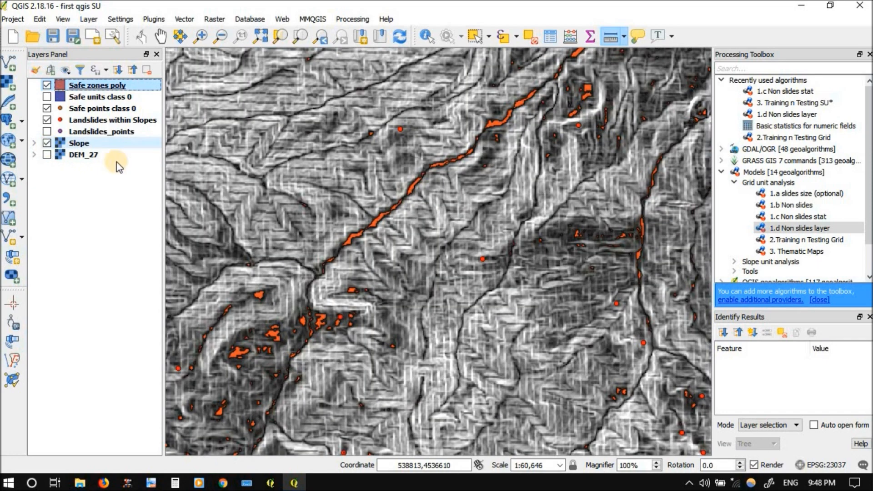
Identify the Slope raster's values at two spots along the long diagonal safe zone
scroll(359, 218, "up", 1)
scroll(374, 238, "up", 2)
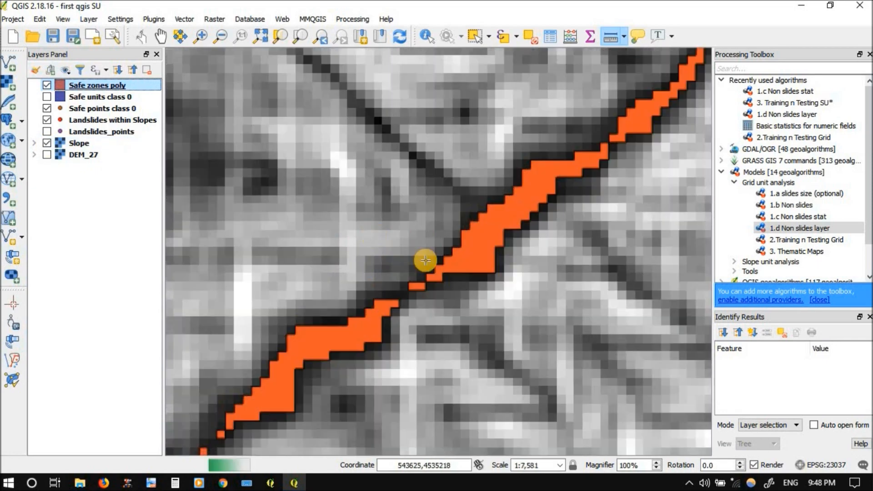
scroll(454, 267, "up", 1)
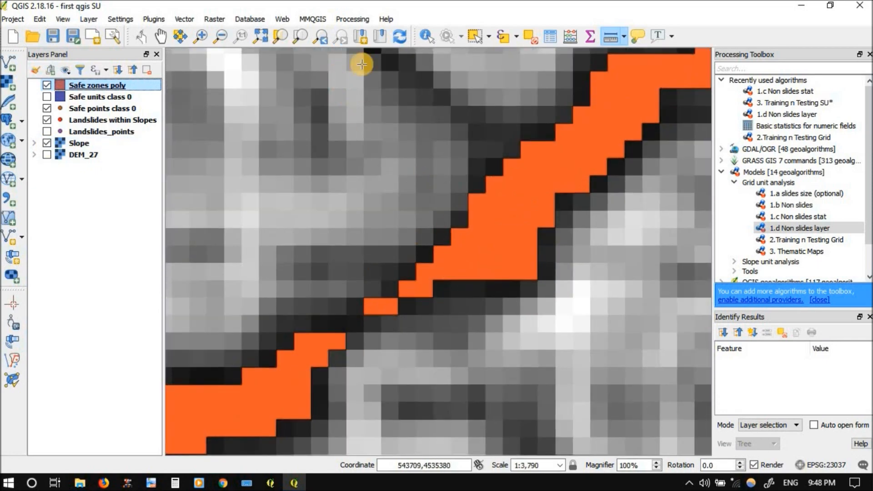
left_click(431, 36)
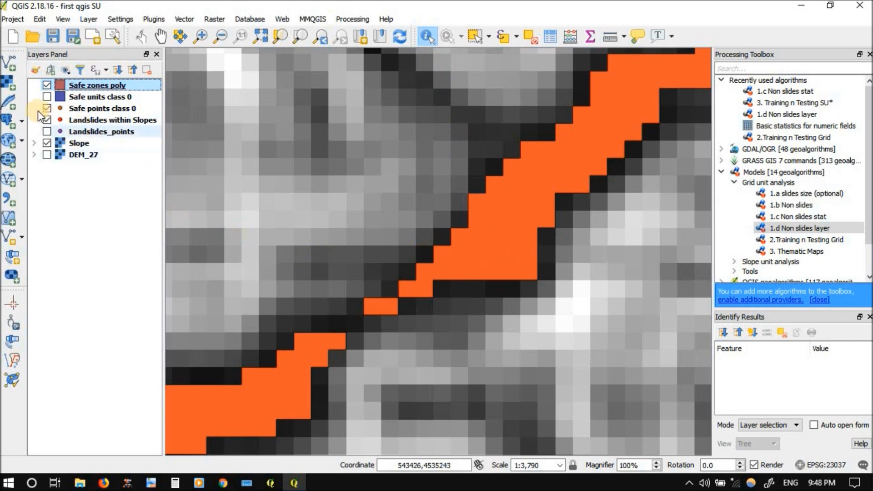
left_click(415, 292)
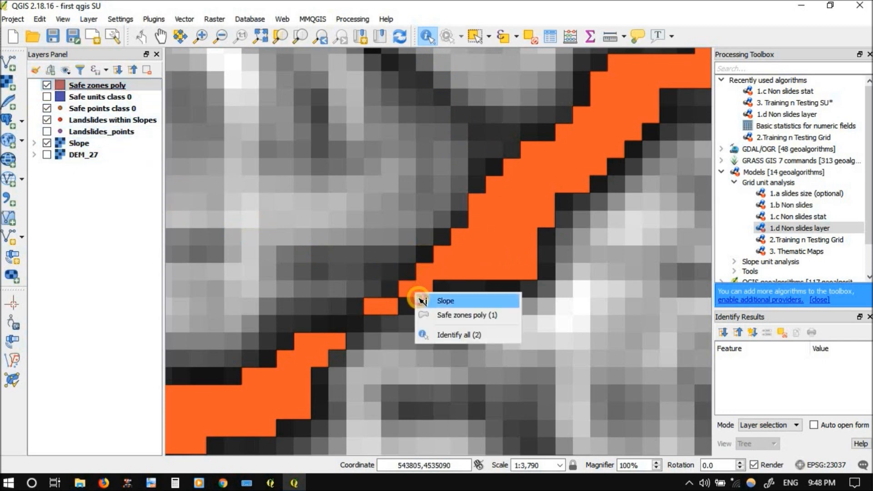
left_click(422, 300)
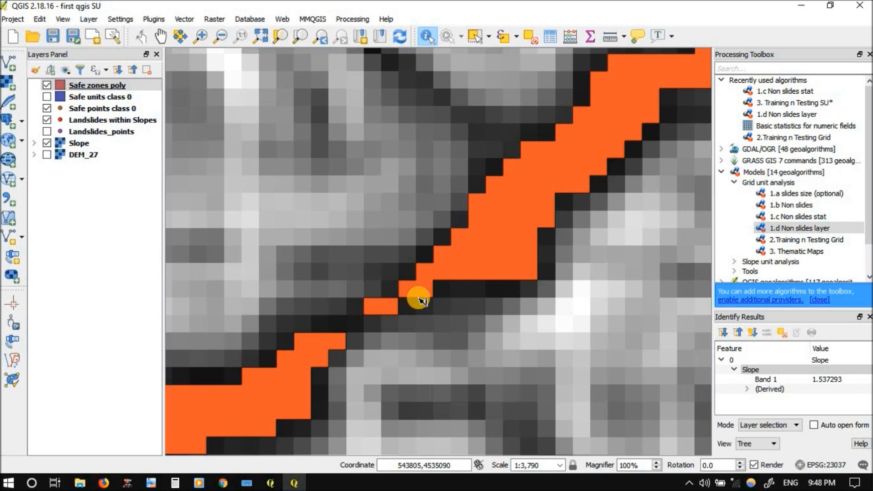
left_click(312, 354)
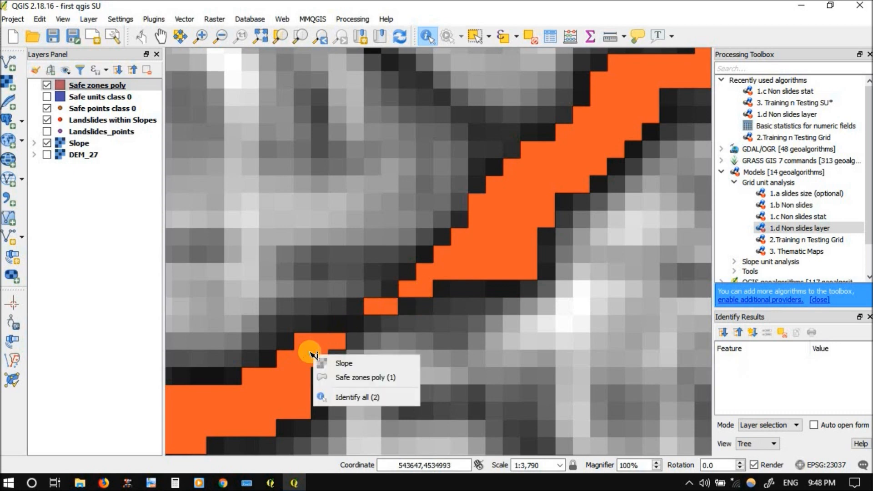
left_click(322, 363)
Identify the Slope raster's value inside the small isolated safe zone north-west of the long diagonal one
scroll(343, 322, "down", 2)
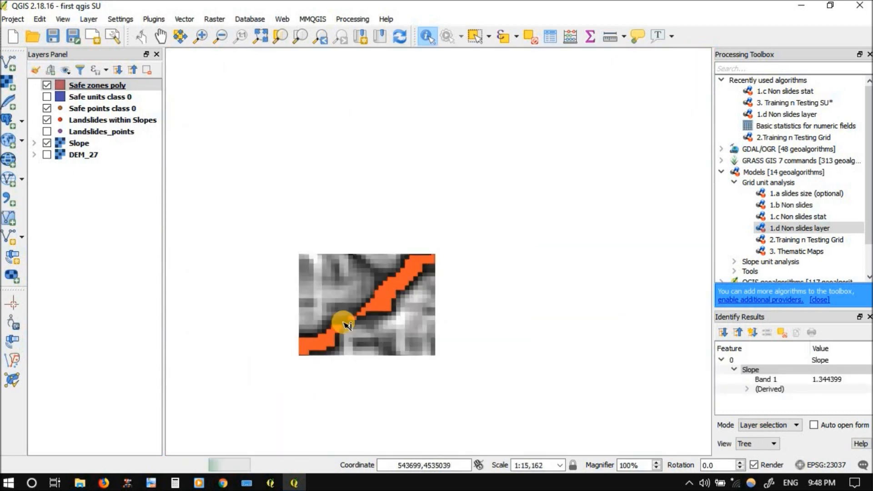
scroll(343, 322, "down", 1)
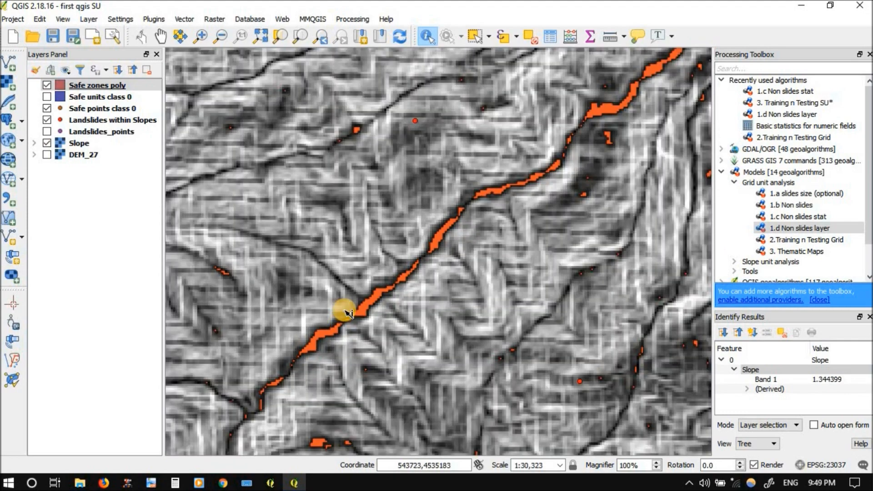
scroll(388, 118, "down", 1)
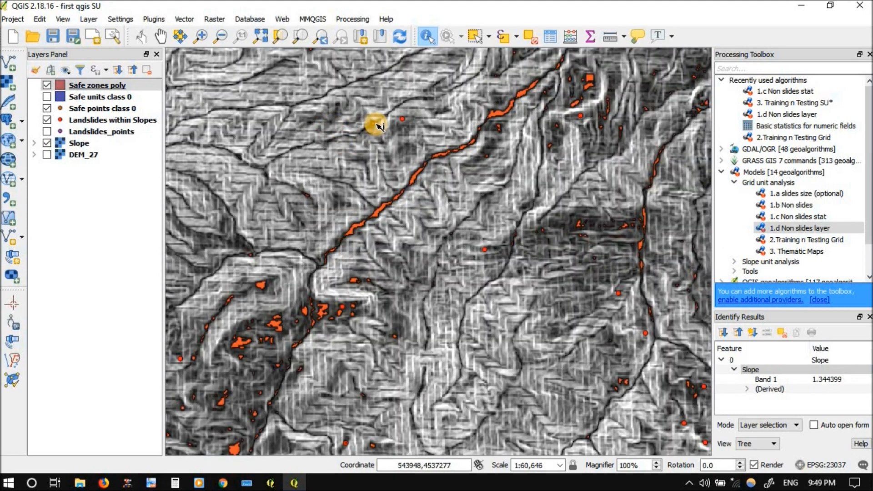
scroll(374, 123, "up", 2)
scroll(374, 123, "up", 3)
left_click(334, 147)
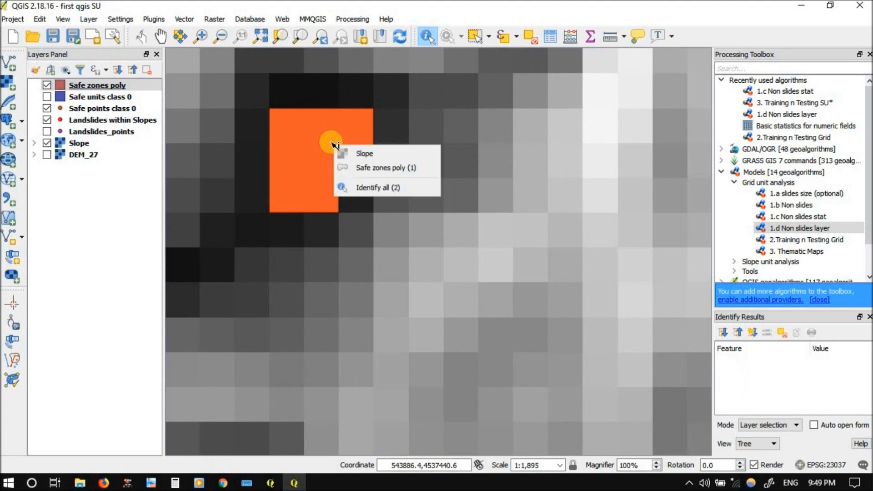
left_click(340, 155)
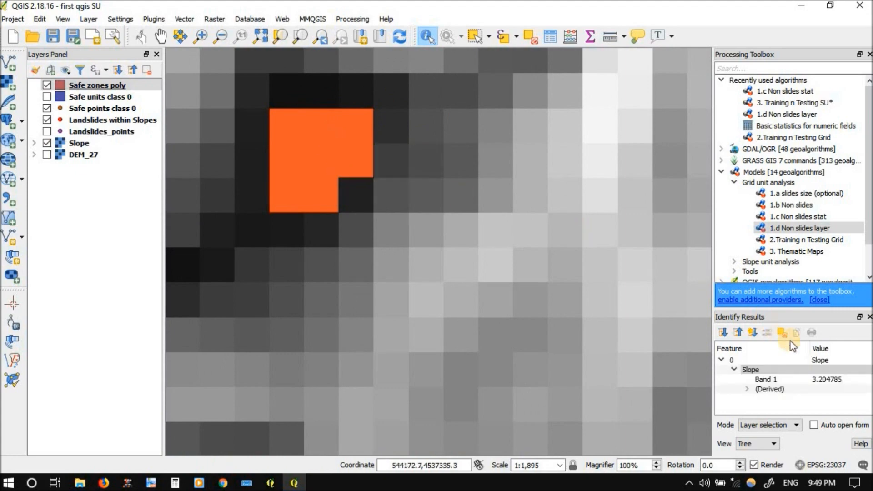
Identify the Slope raster's value inside the large safe zone along the northern edge of the study area
scroll(415, 327, "down", 5)
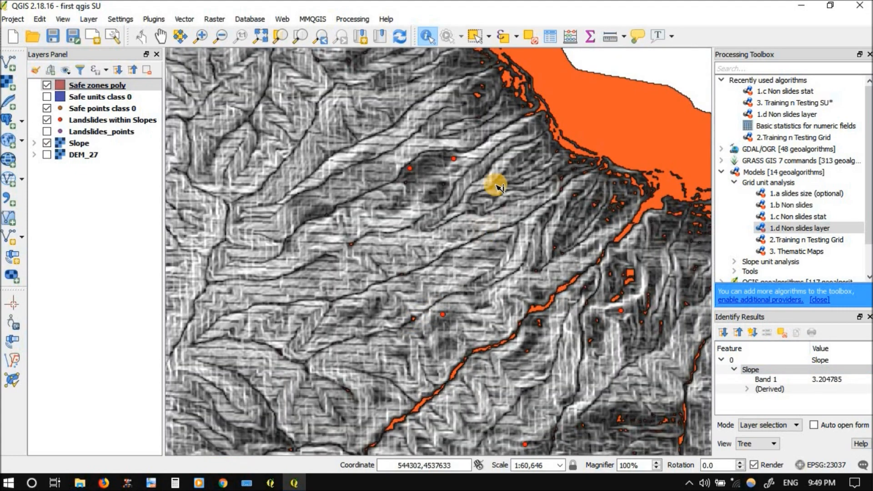
left_click(626, 126)
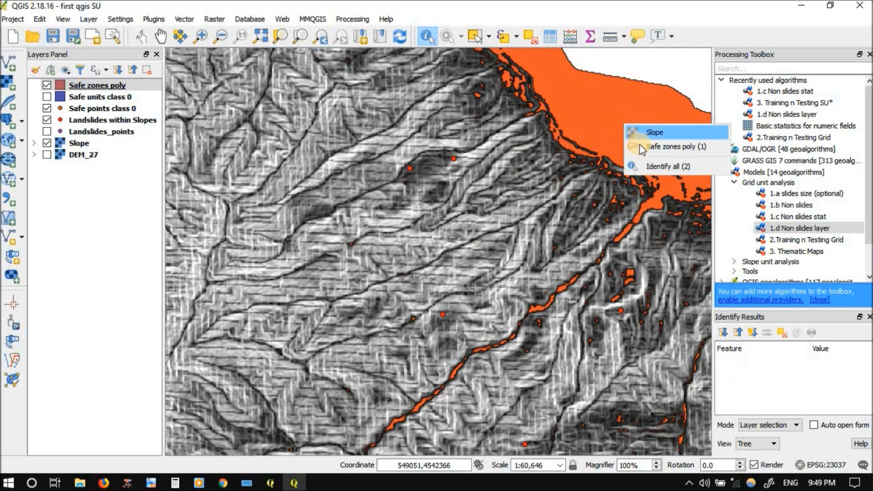
left_click(641, 133)
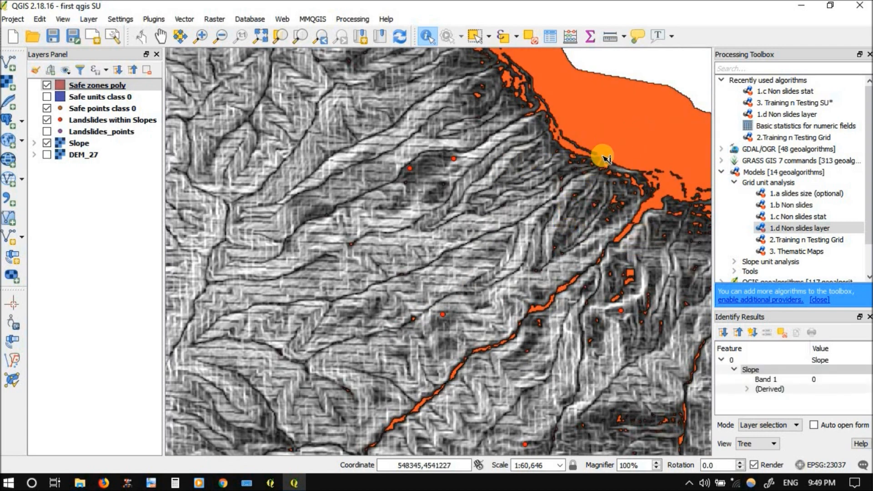
Identify the Slope raster's value in the small safe-zone patches among the landslide points in the western part of the map
scroll(604, 195, "down", 2)
scroll(604, 196, "up", 2)
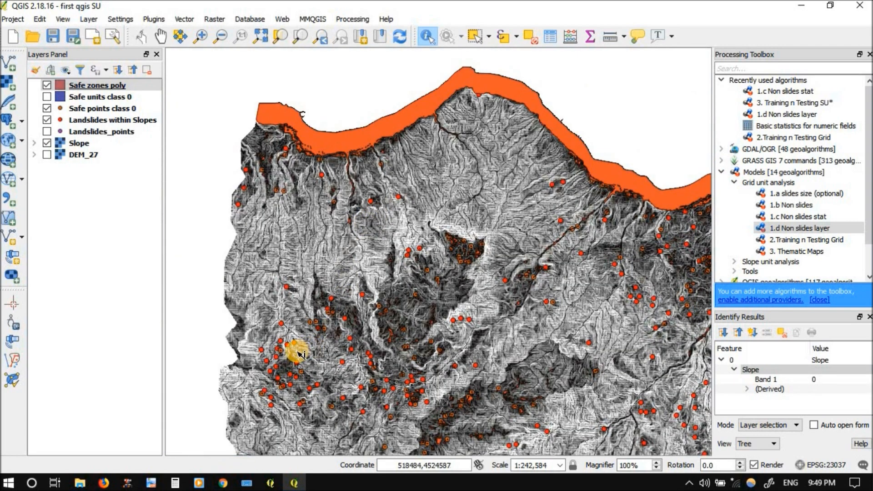
scroll(273, 301, "up", 2)
scroll(383, 253, "down", 1)
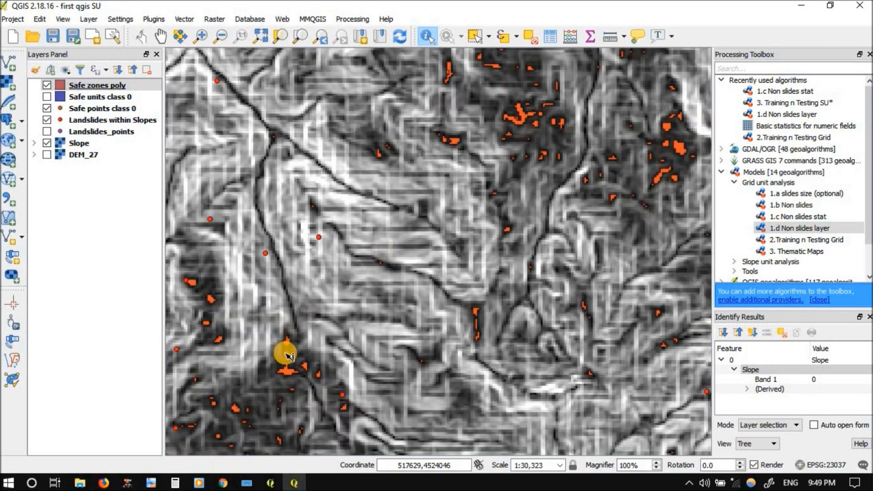
scroll(283, 382, "up", 1)
scroll(283, 381, "up", 1)
left_click(313, 359)
left_click(322, 367)
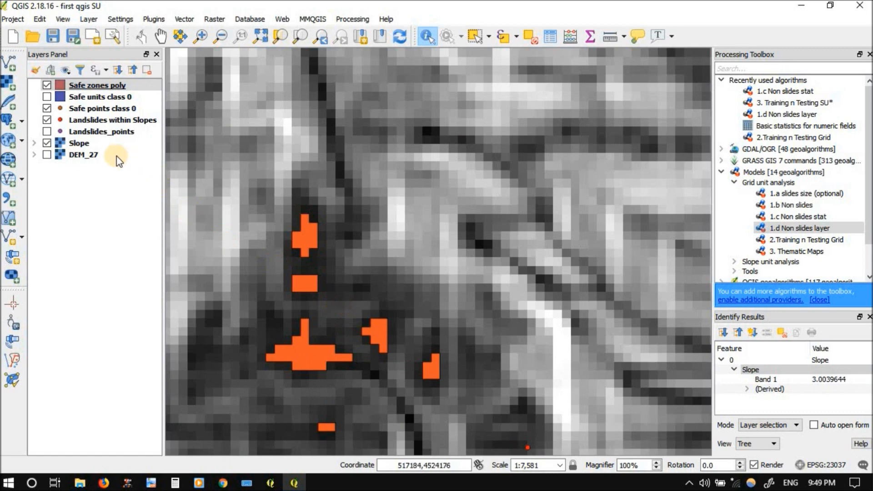
Hide the Safe zones poly layer while keeping the Safe points class 0 layer visible
left_click(58, 84)
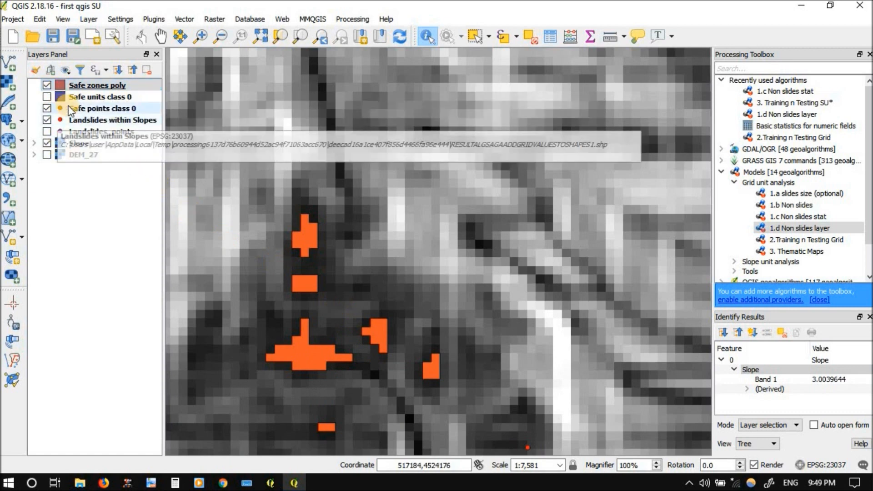
left_click(46, 85)
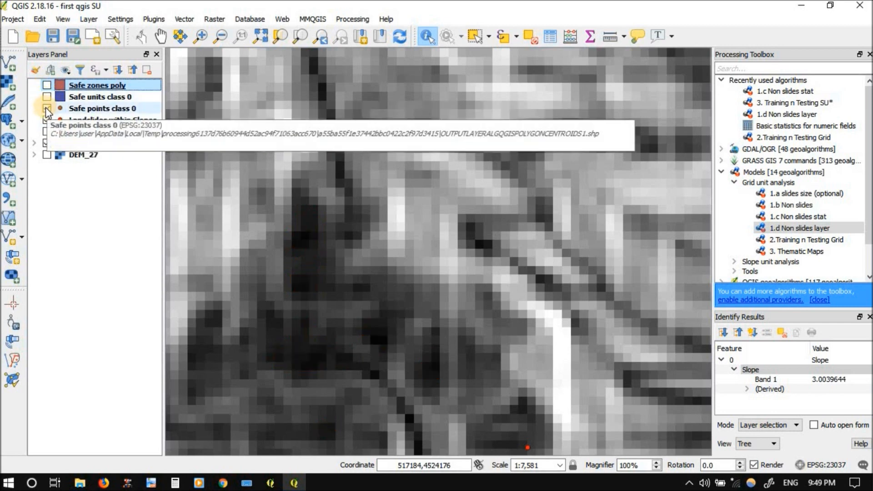
left_click(46, 109)
Check the feature total in the attribute table of Safe points class 0, and close the table
right_click(102, 110)
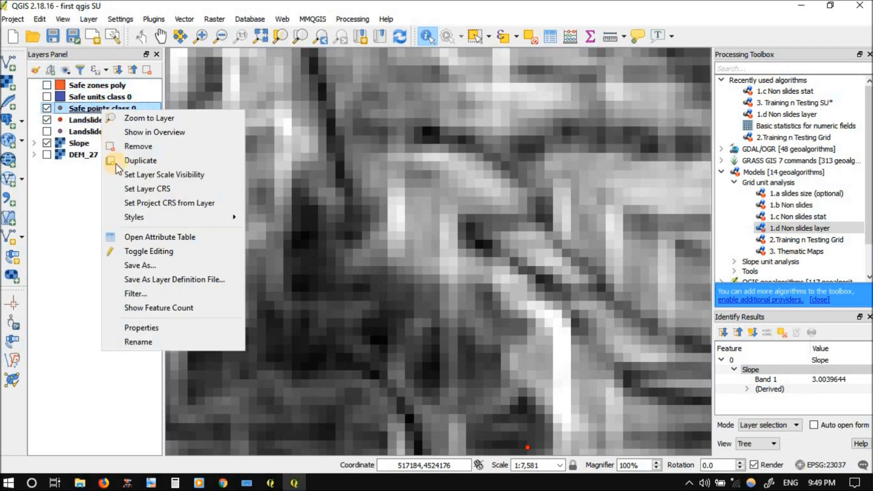
left_click(135, 235)
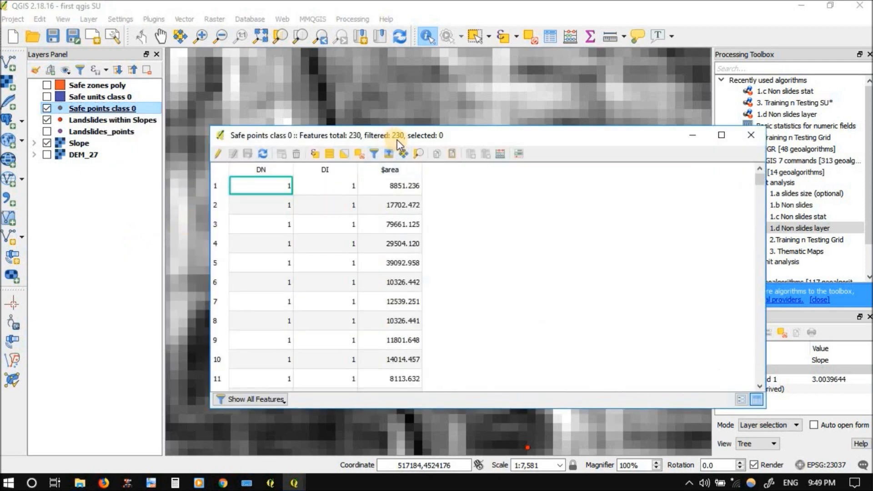
left_click(747, 133)
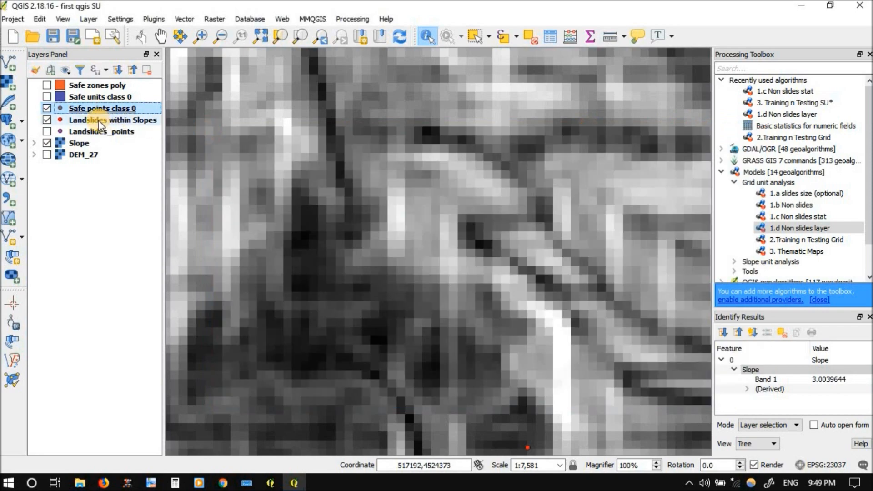
Check the feature total in the attribute table of Landslides within Slopes, and close the table
right_click(98, 120)
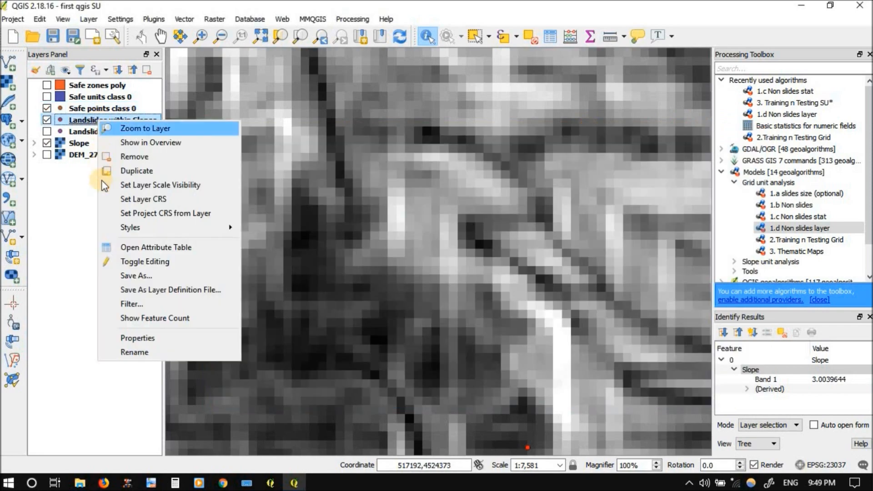
left_click(115, 249)
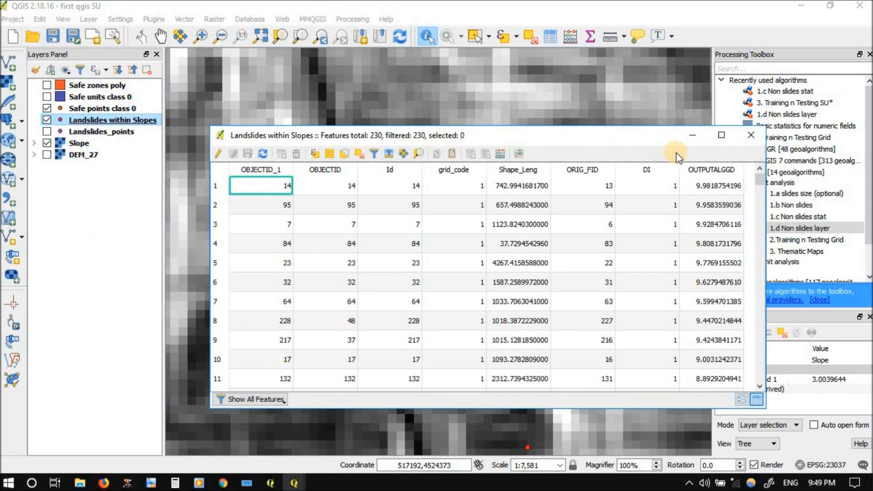
left_click(757, 135)
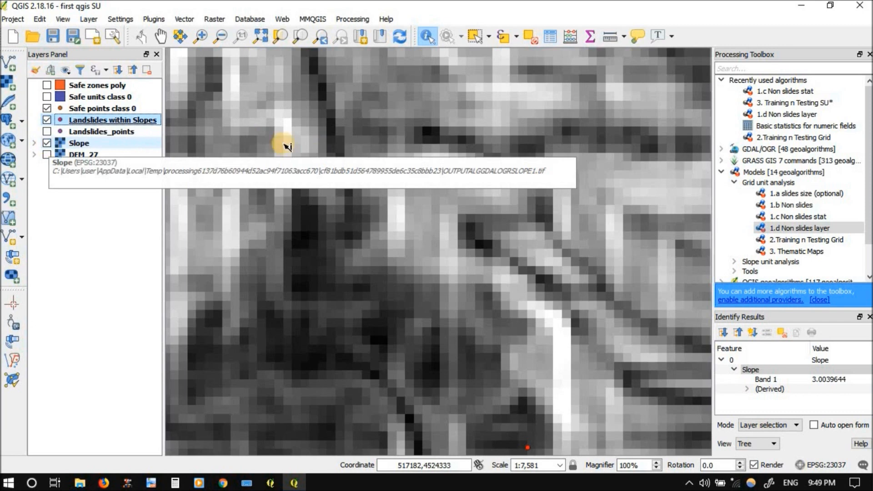
Open the 2.Training n Testing Grid model with Safe points class 0 as safe units and Landslides within Slopes as slides
double_click(779, 239)
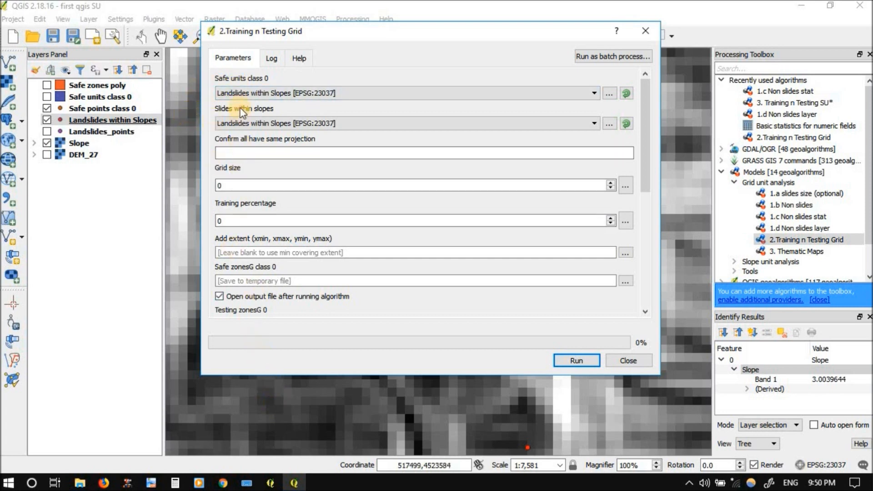
left_click(241, 96)
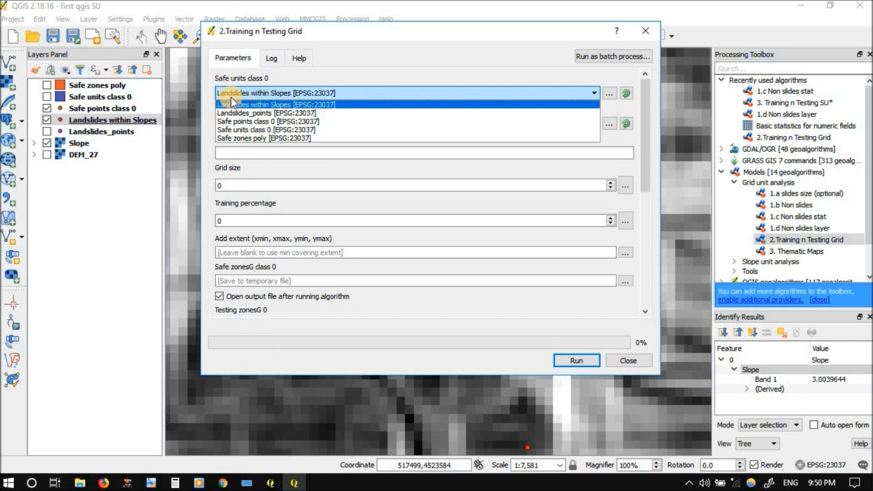
left_click(243, 122)
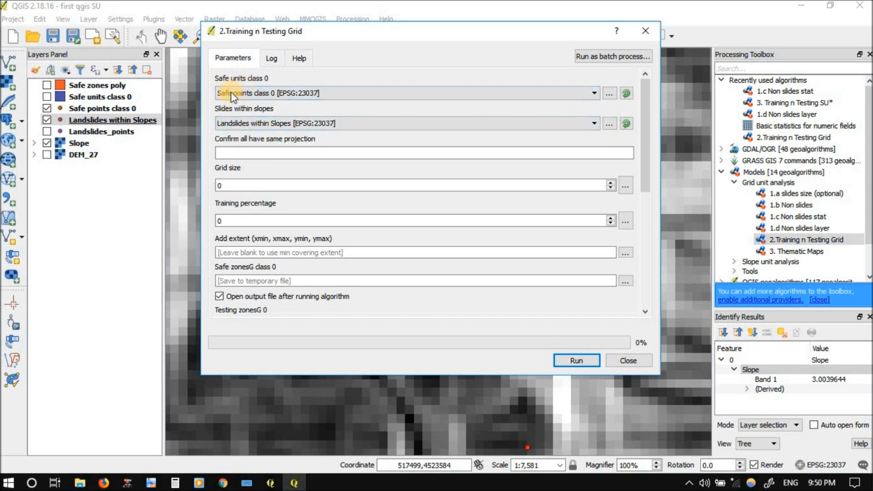
left_click(254, 124)
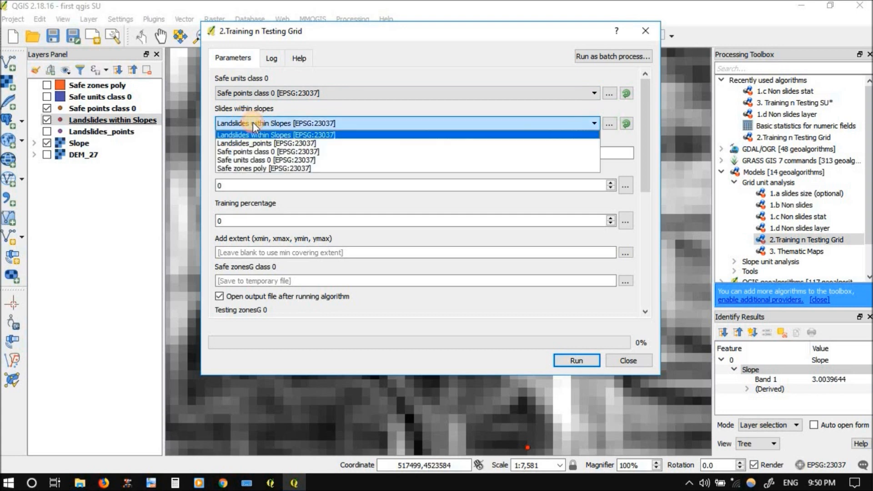
left_click(258, 135)
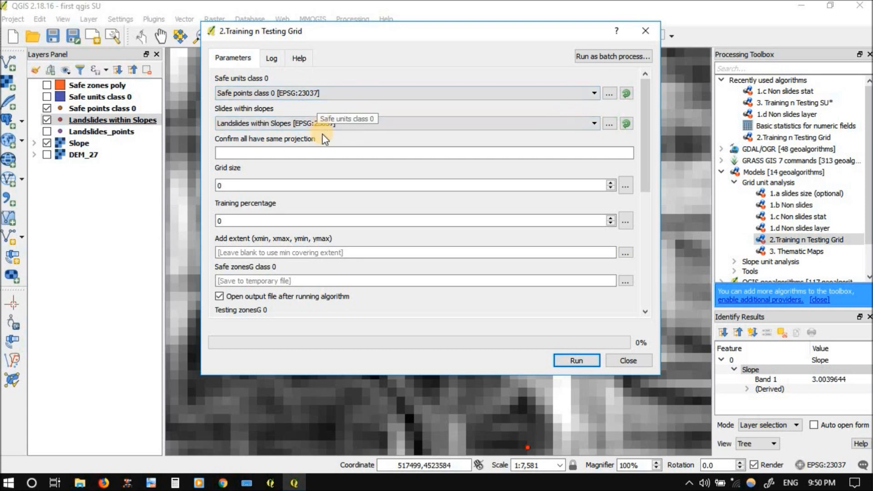
Confirm the matching projection with y, and set the grid size to 400 and the training percentage to 70
left_click(296, 152)
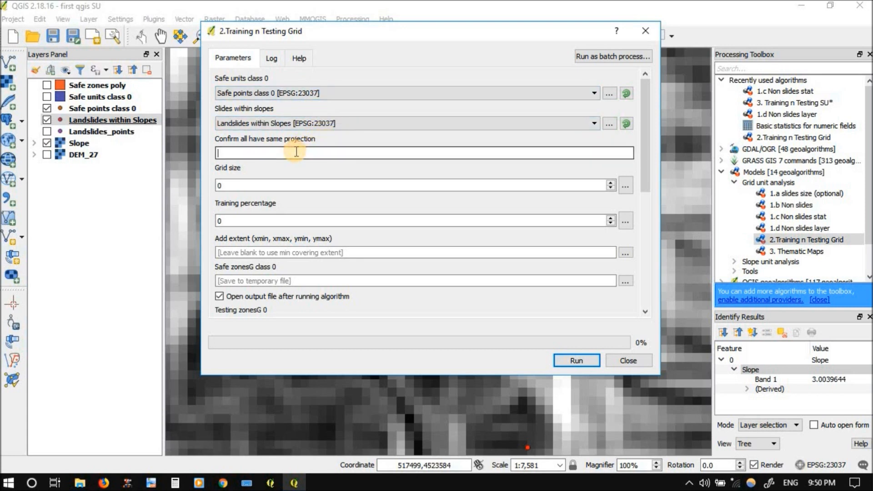
type("y")
double_click(253, 186)
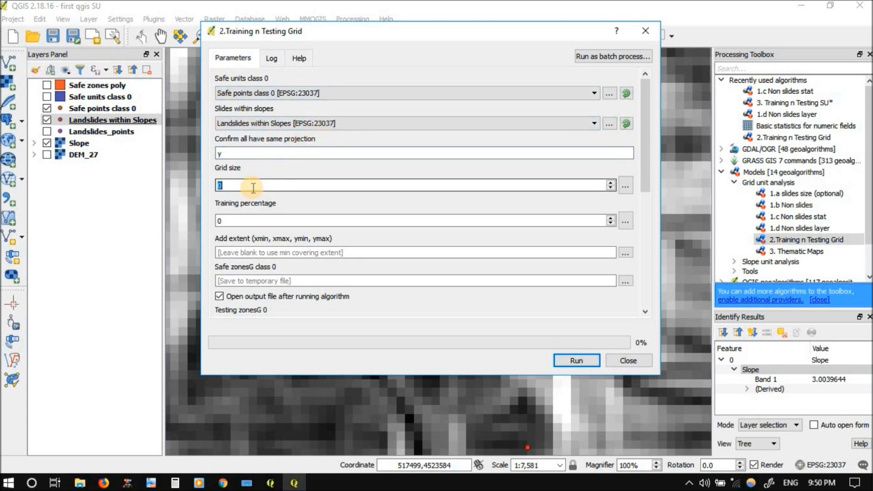
type("400")
left_click(245, 223)
double_click(245, 224)
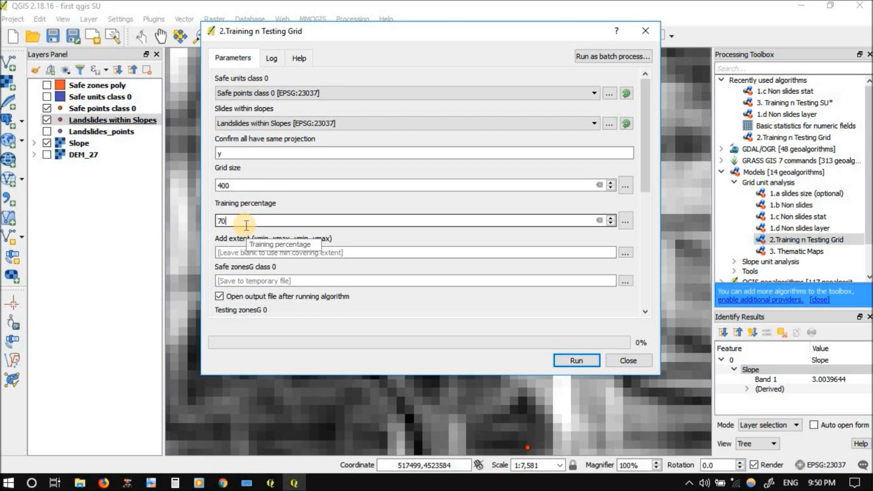
Set the model's extent from the Slope layer
left_click(624, 253)
left_click(631, 261)
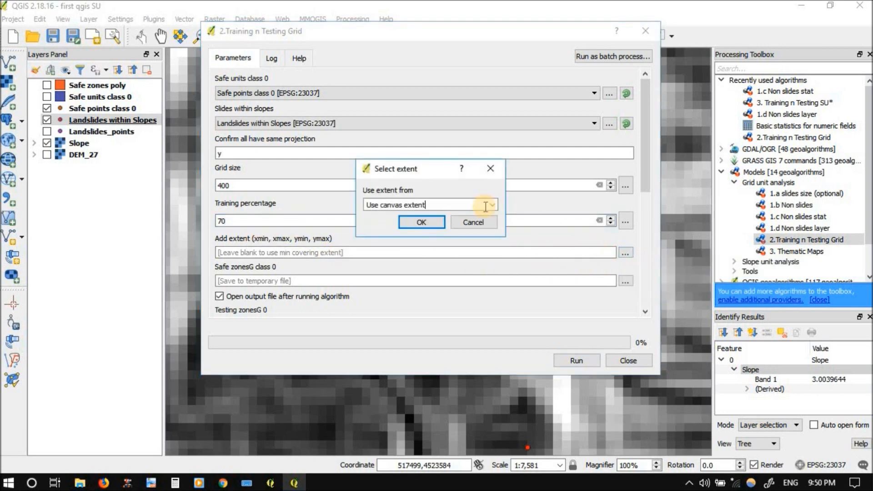
left_click(493, 206)
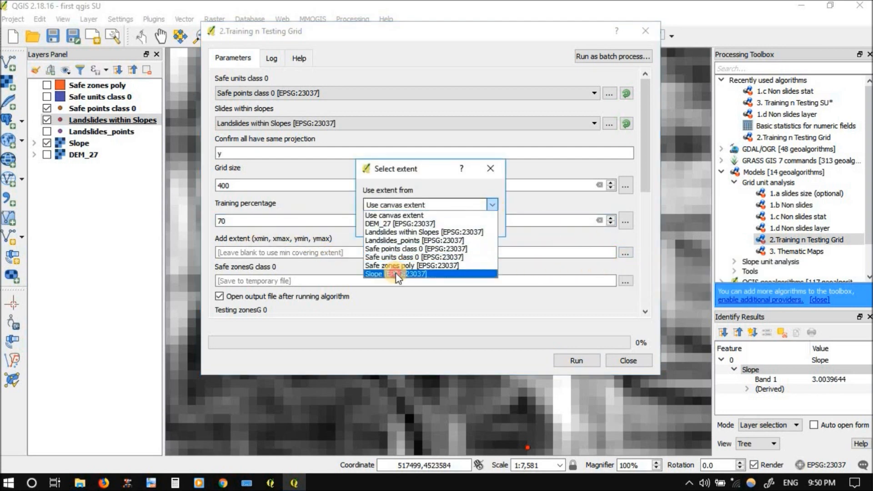
left_click(395, 273)
left_click(413, 225)
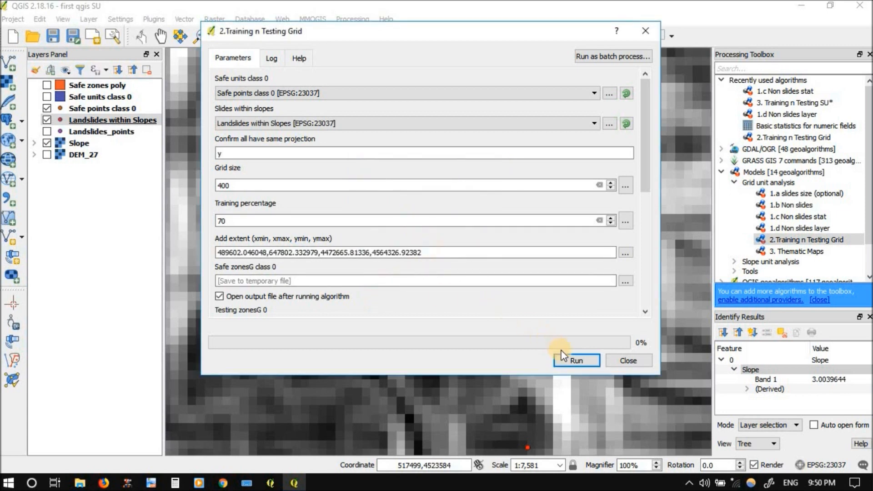
Review the safe, testing and training zone outputs, keep them as temporary files, and run the model
left_click_drag(645, 179, 643, 254)
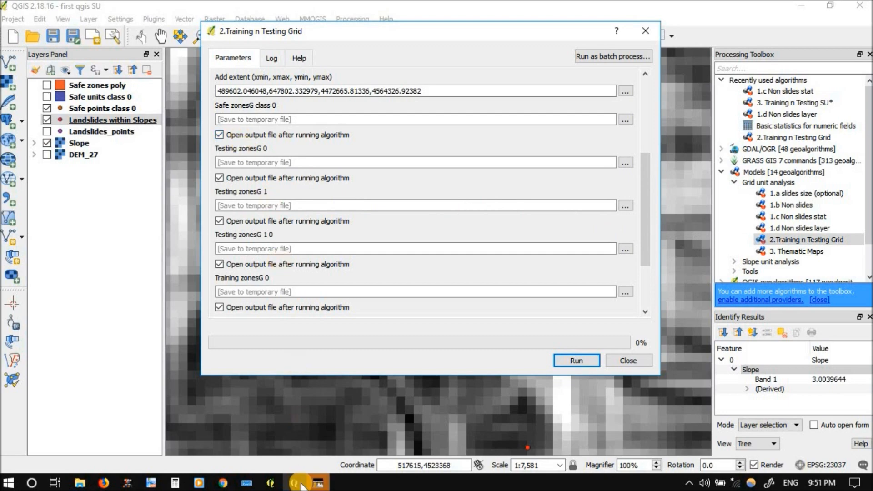
left_click(318, 483)
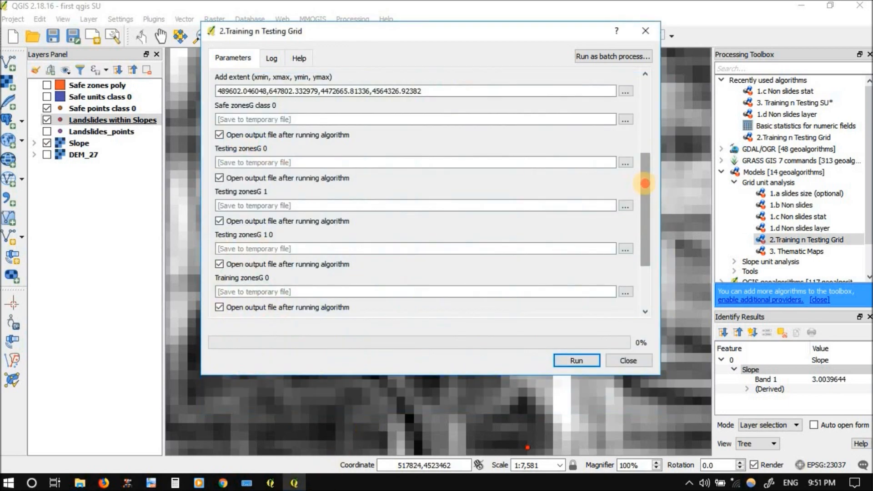
left_click_drag(645, 183, 641, 162)
left_click(232, 210)
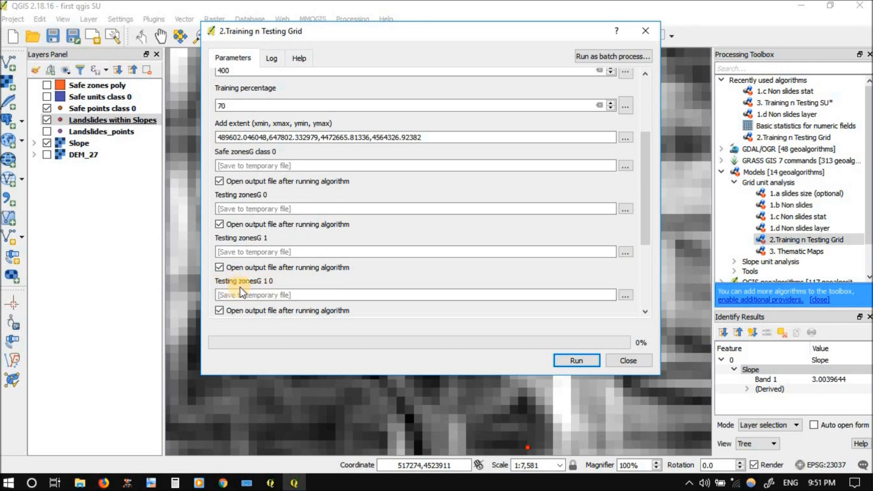
left_click_drag(642, 220, 647, 272)
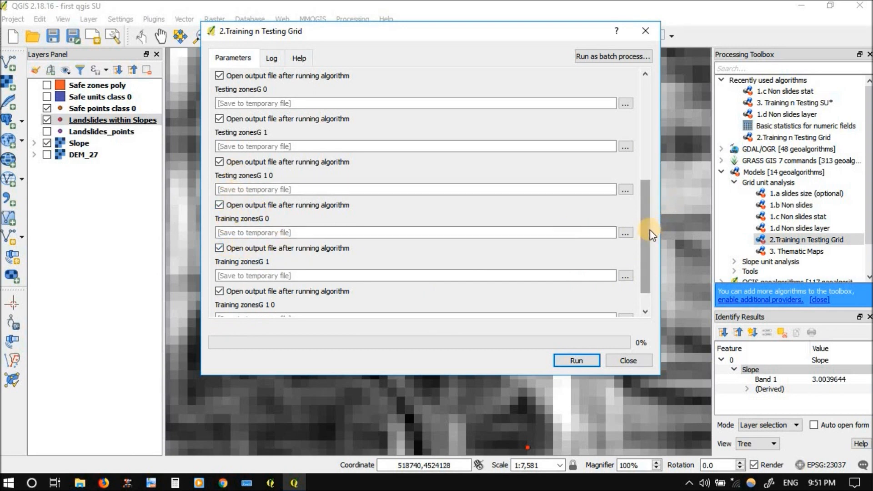
left_click_drag(643, 234, 643, 254)
left_click(576, 361)
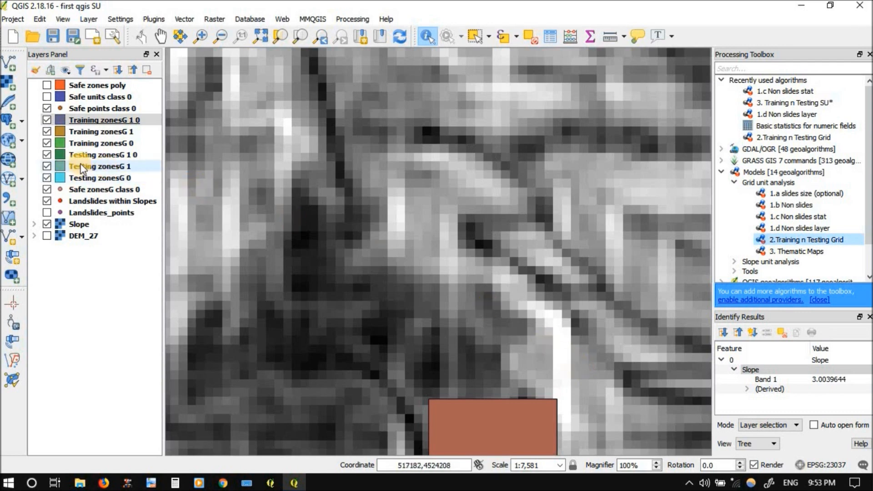
Hide the Training zonesG 1, Training zonesG 0, Testing zonesG 1 and Testing zonesG 0 layers to view only the combined zones
left_click(112, 124)
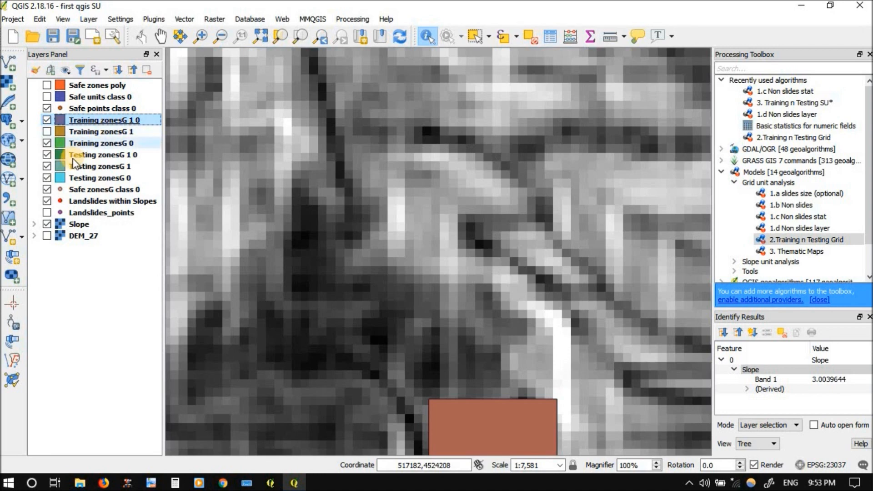
left_click(48, 144)
left_click(47, 166)
left_click(47, 179)
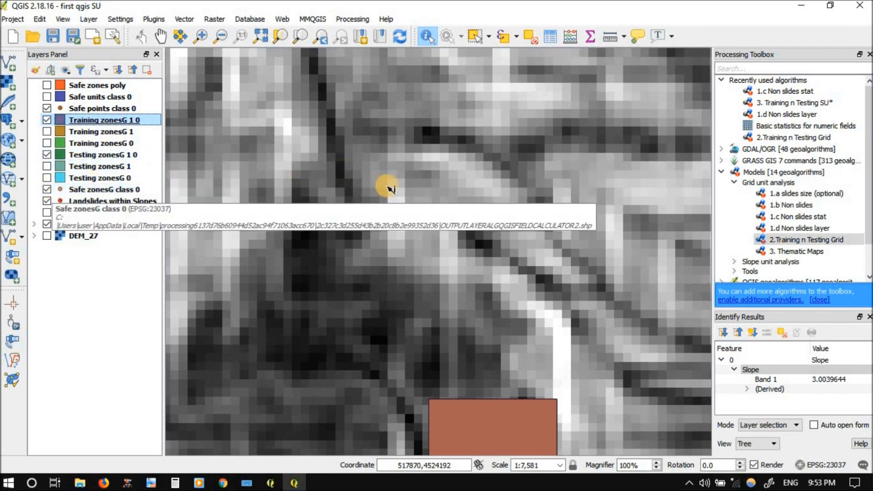
scroll(384, 185, "down", 1)
scroll(362, 180, "down", 1)
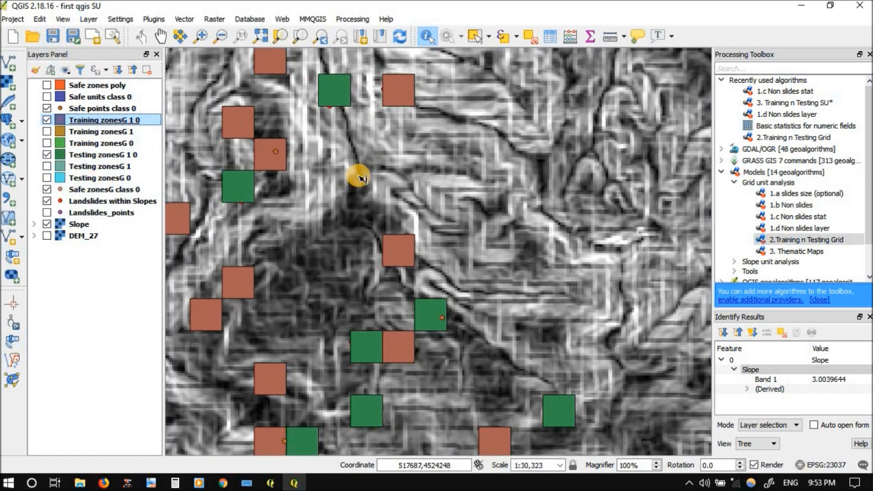
scroll(361, 180, "down", 1)
scroll(359, 176, "down", 1)
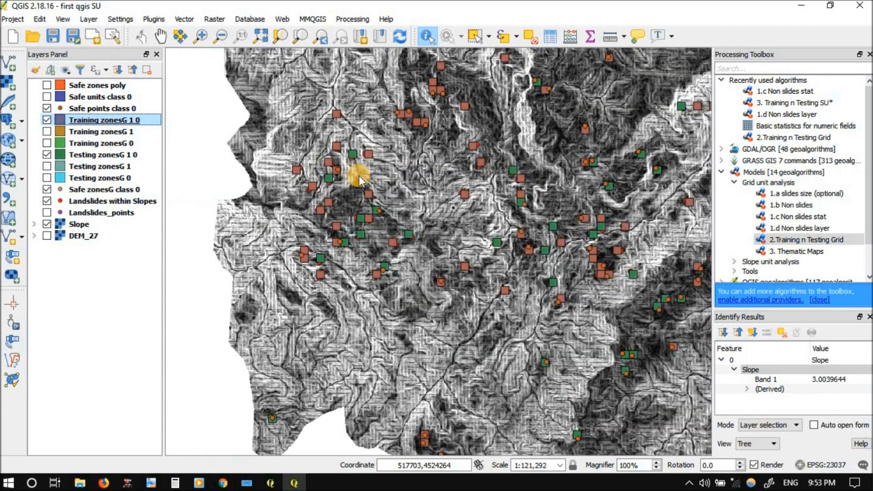
In the attribute table of Training zonesG 1 0, select row 161 and zoom the map to that grid cell
right_click(121, 121)
left_click(160, 248)
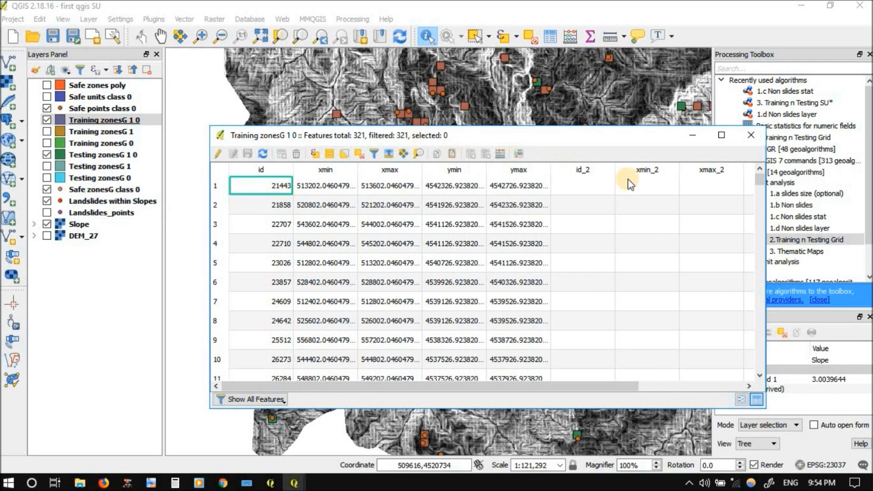
left_click_drag(759, 180, 755, 271)
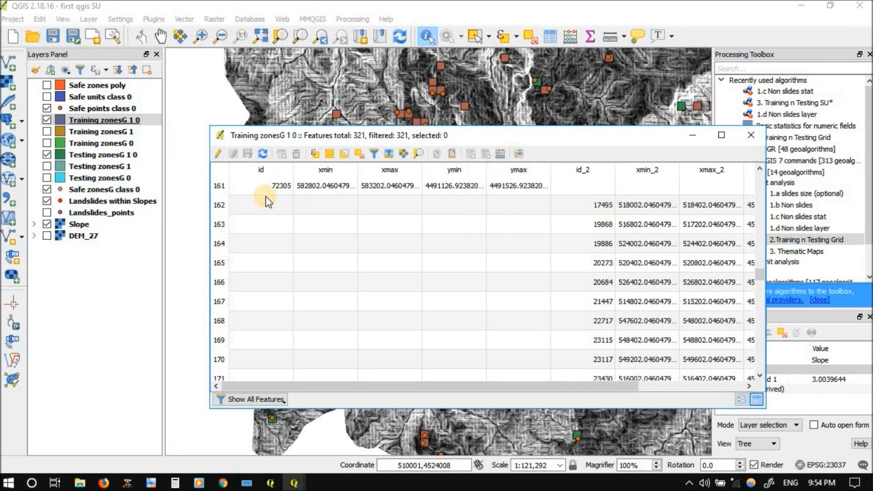
left_click(220, 186)
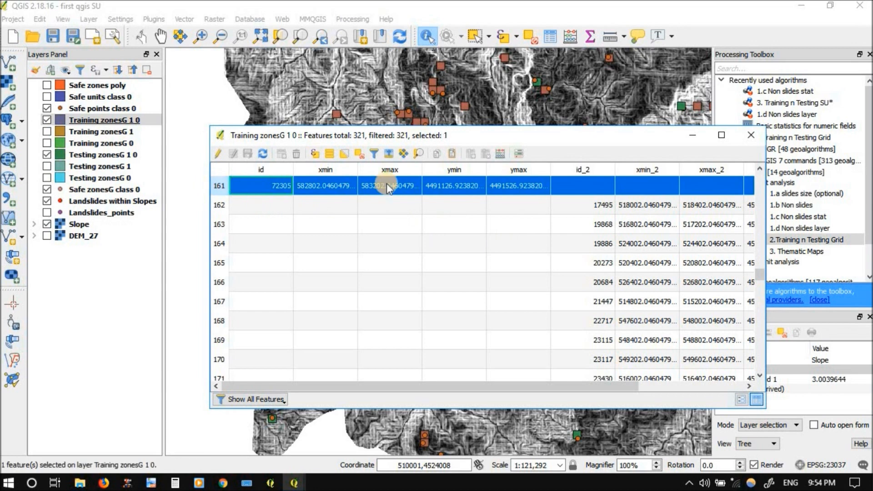
left_click(418, 154)
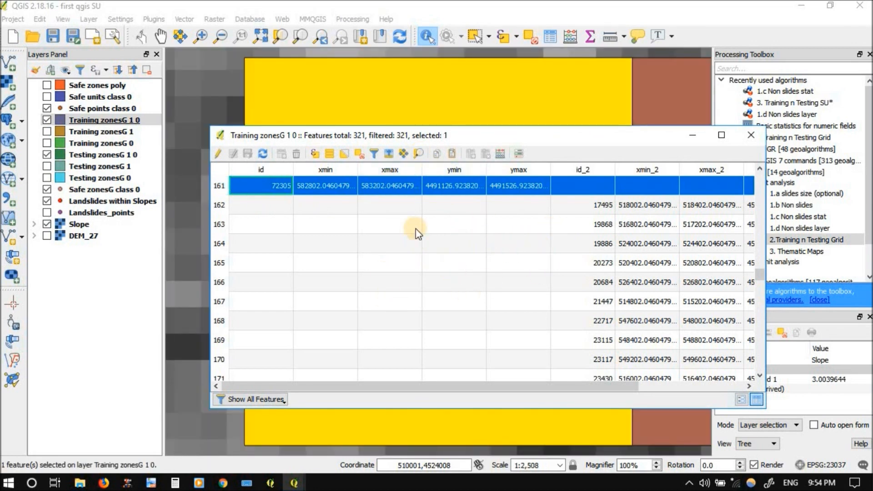
left_click_drag(387, 142, 432, 293)
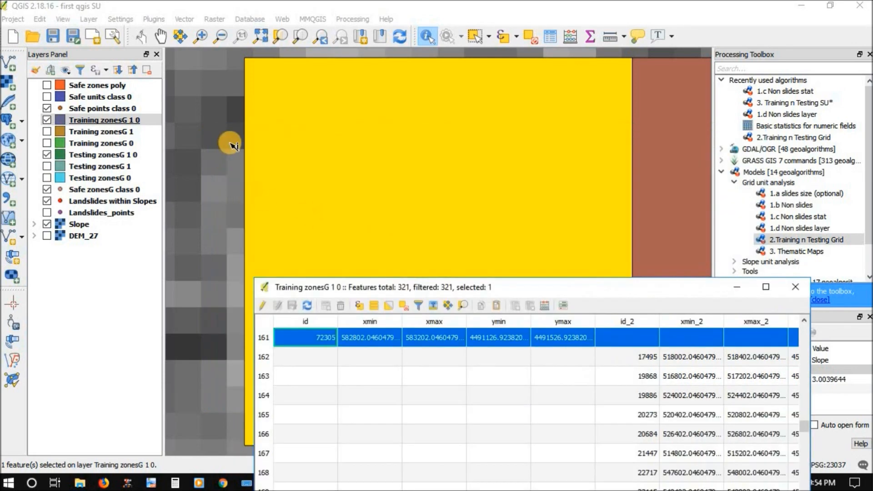
Hide Safe points class 0, Testing zonesG 1 0 and Safe zonesG class 0, and move Landslides within Slopes above Training zonesG 1 0
scroll(232, 145, "down", 1)
left_click(45, 108)
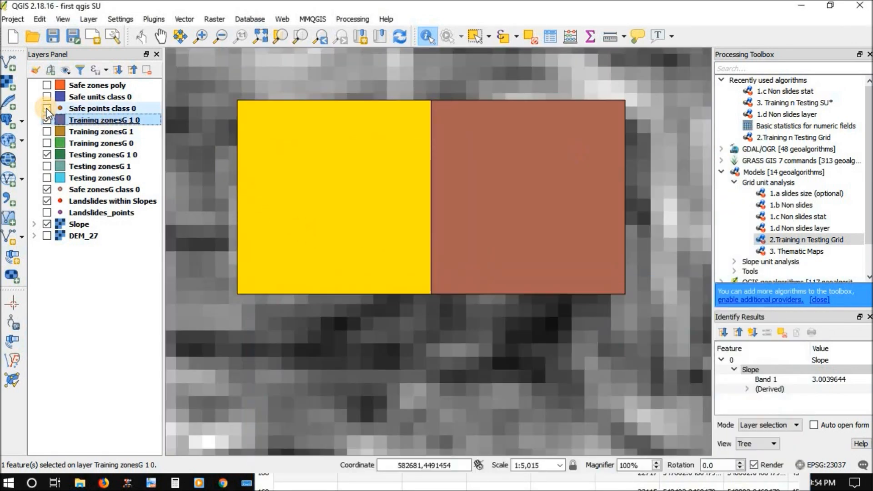
left_click(47, 155)
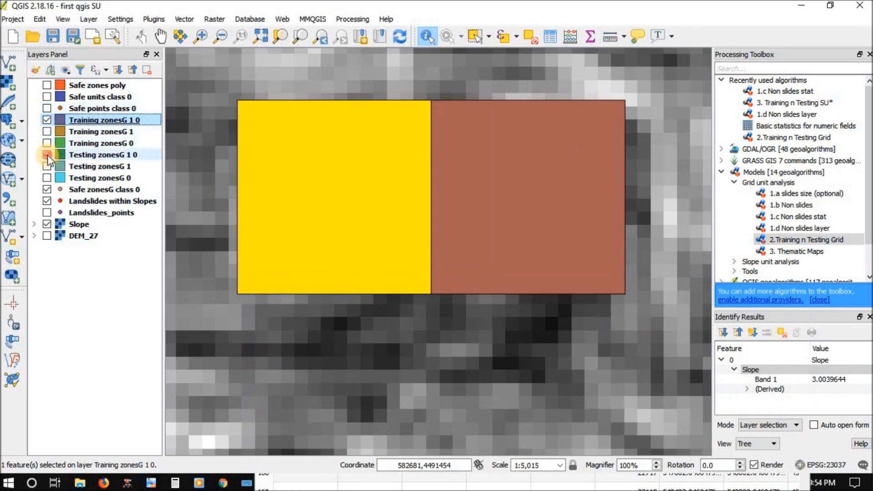
left_click(46, 189)
left_click(47, 202)
left_click_drag(77, 205, 78, 115)
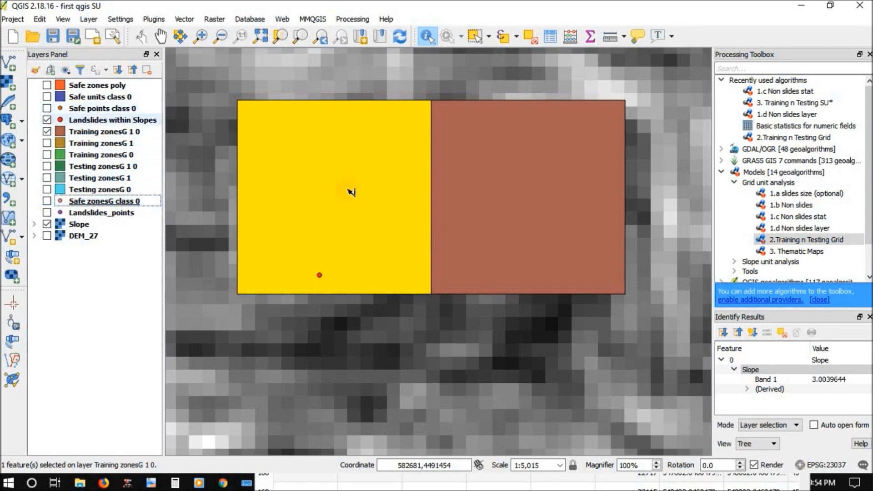
Return to the Training zonesG 1 0 attribute table and compare the records before and after row 161
left_click(312, 483)
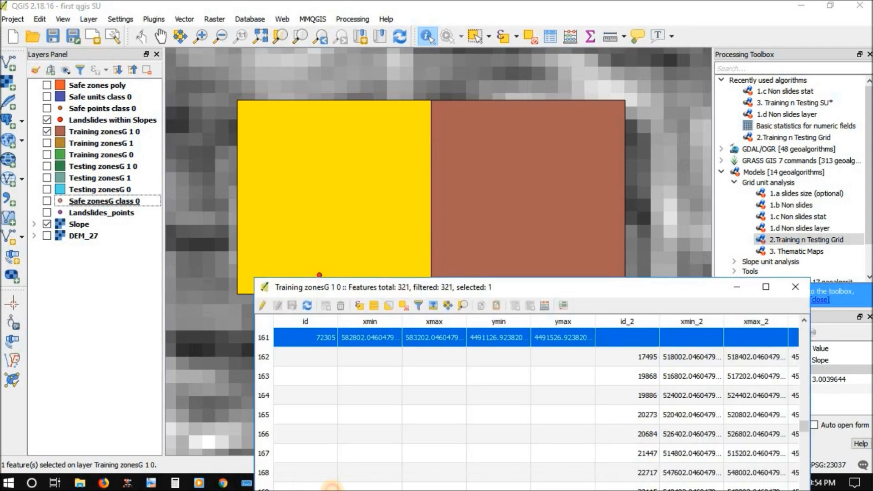
left_click_drag(378, 291, 357, 146)
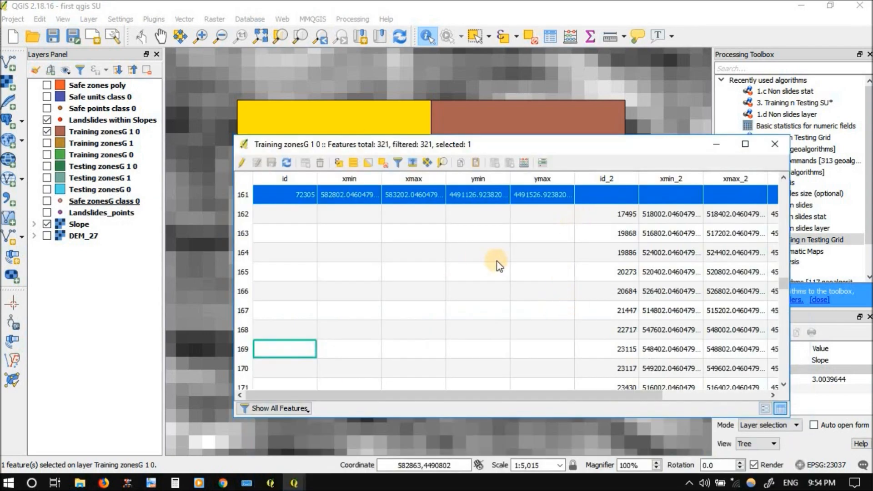
scroll(497, 266, "down", 4)
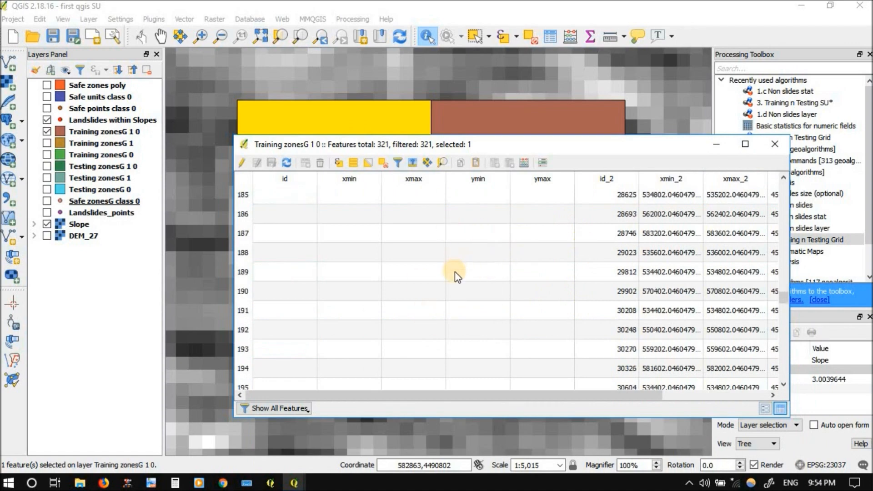
scroll(460, 272, "up", 8)
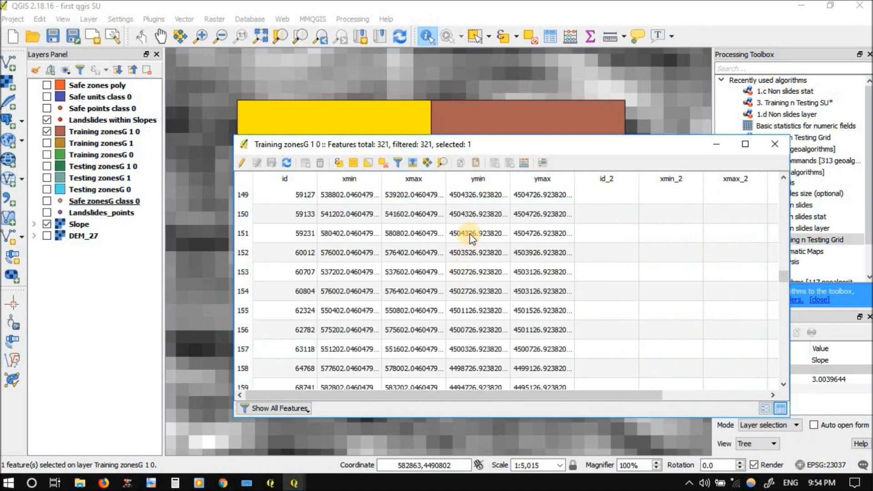
scroll(476, 258, "down", 4)
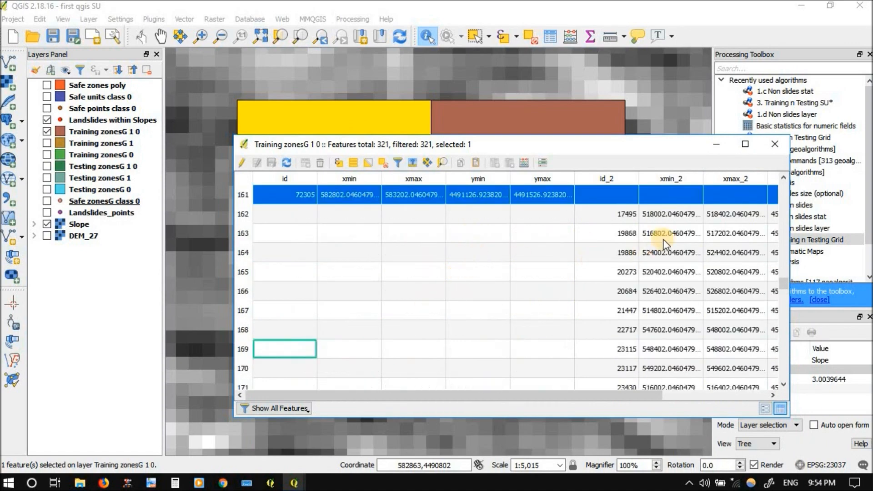
Select row 162 in the Training zonesG 1 0 attribute table, compare its fields with the preceding rows, and zoom the map to its grid cell
left_click(296, 221)
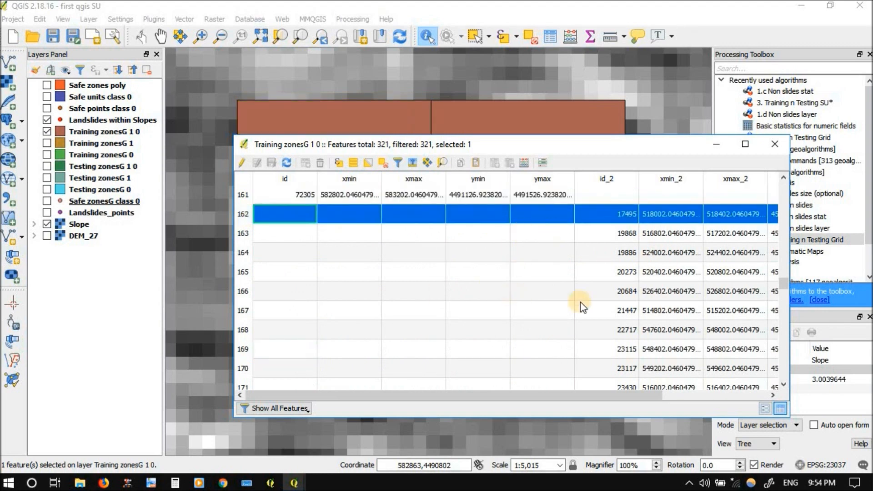
left_click(597, 395)
left_click_drag(597, 398, 648, 397)
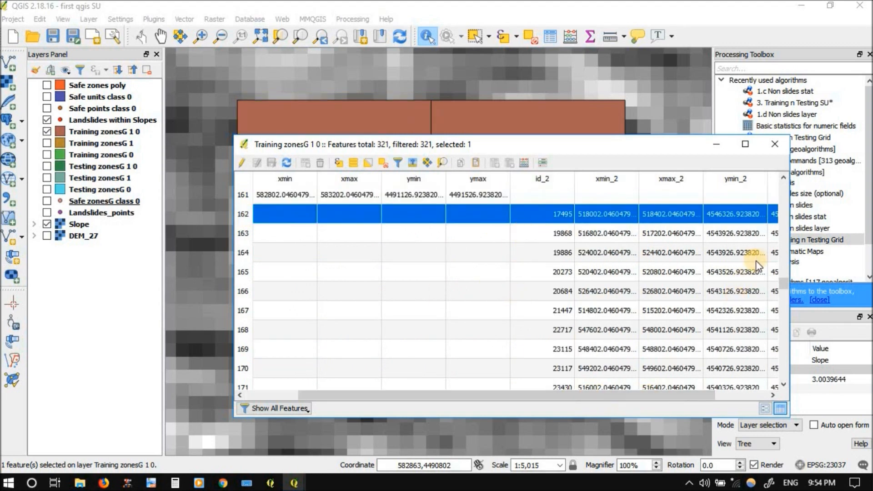
mouse_move(787, 282)
left_mouse_down()
mouse_move(782, 389)
mouse_move(779, 284)
left_mouse_up()
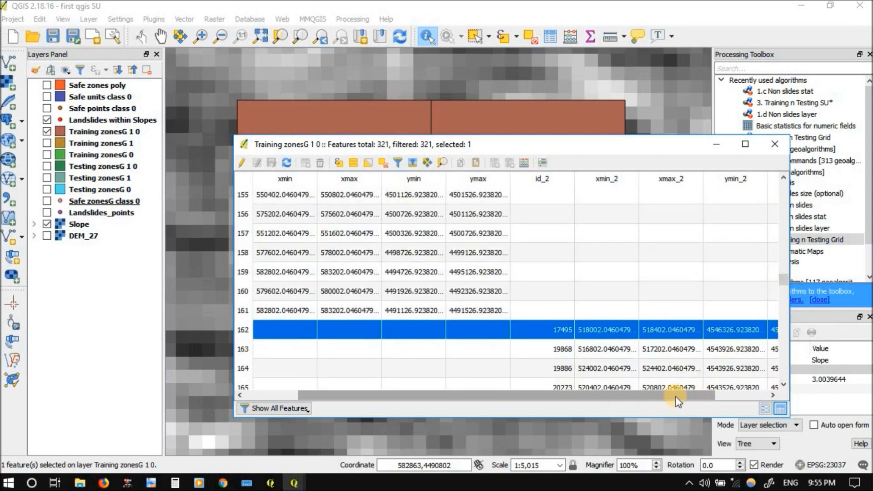
left_click_drag(676, 400, 580, 395)
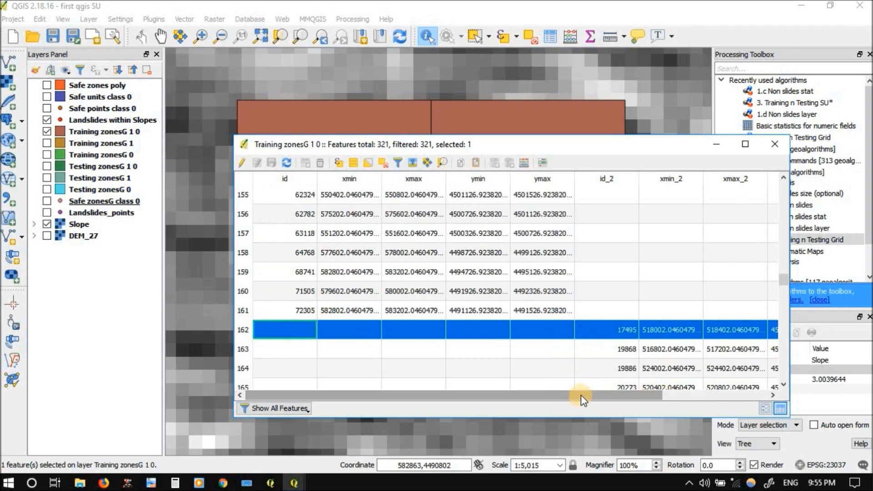
left_click(441, 164)
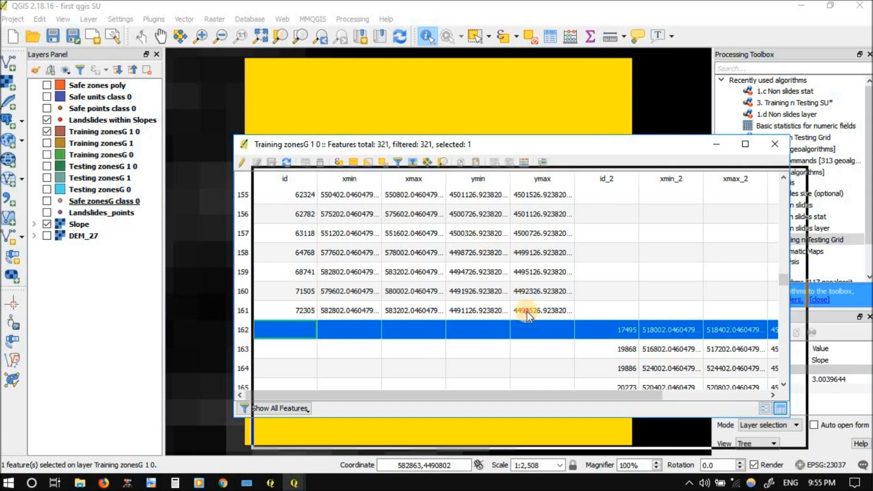
left_click_drag(526, 311, 530, 341)
scroll(425, 189, "down", 2)
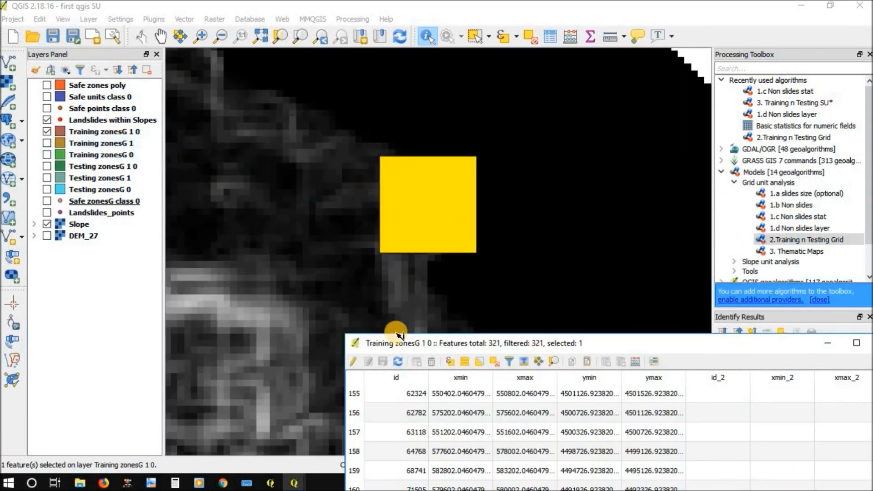
Hide Landslides within Slopes and briefly show Safe points class 0 to check for a safe point in the selected cell
left_click(46, 131)
left_click(47, 120)
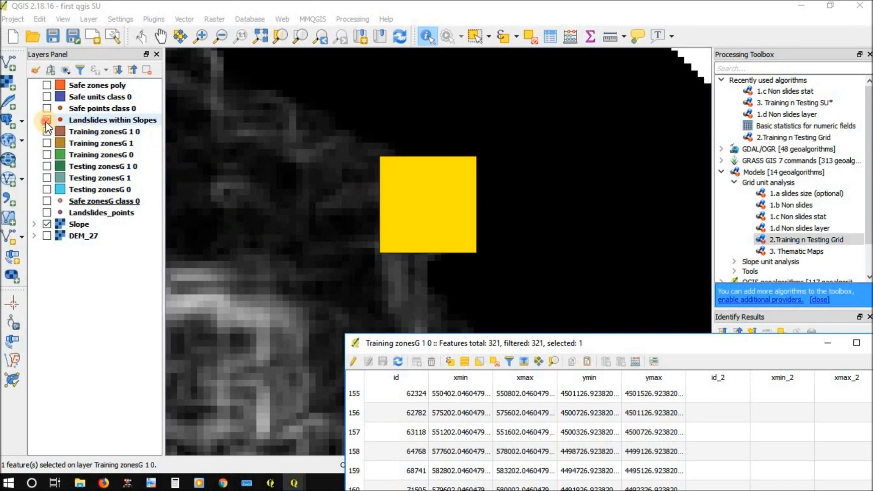
left_click(47, 109)
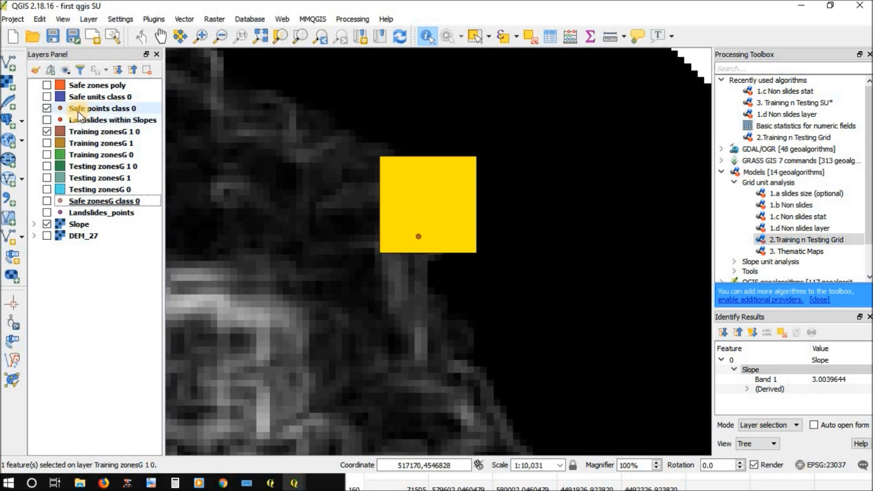
left_click(48, 108)
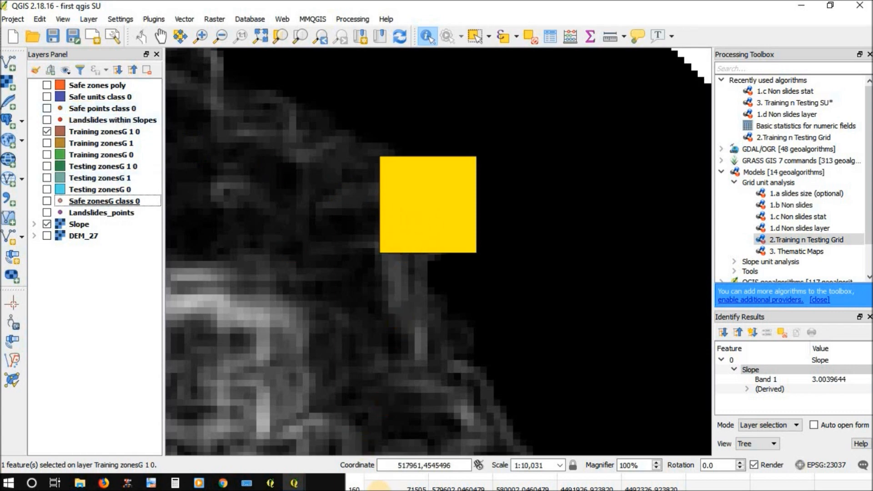
Review the Training zonesG 1 0 attribute table once more, close it, and clear the feature selection
left_click(390, 488)
left_click_drag(464, 345, 323, 127)
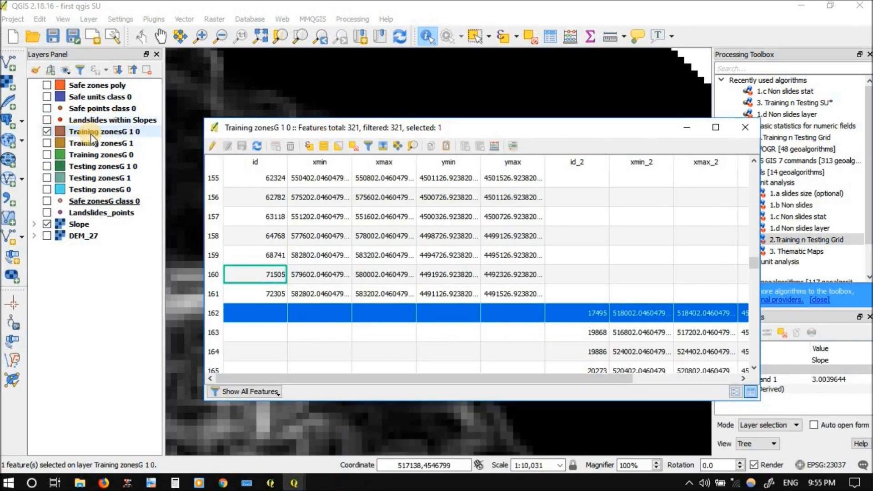
left_click(91, 154)
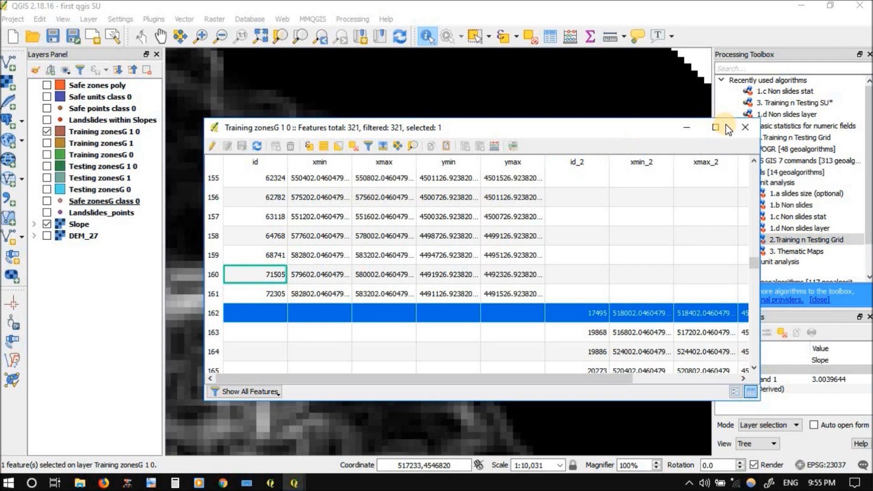
left_click(745, 127)
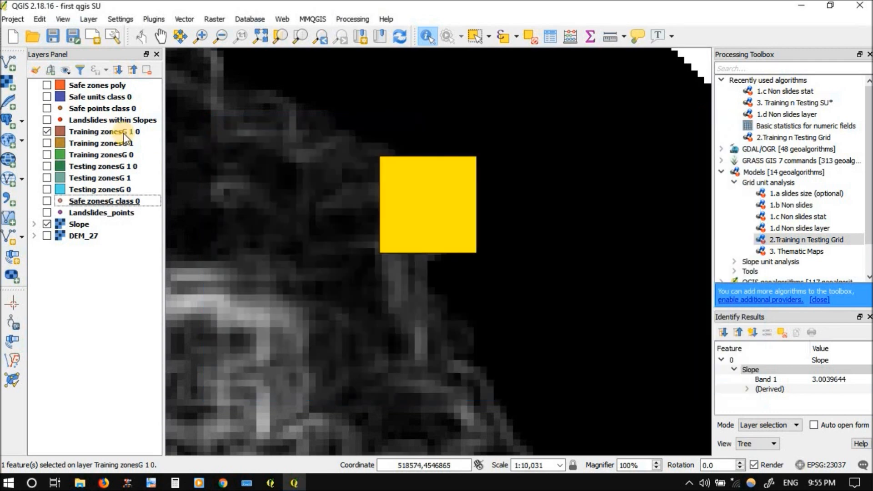
left_click(531, 35)
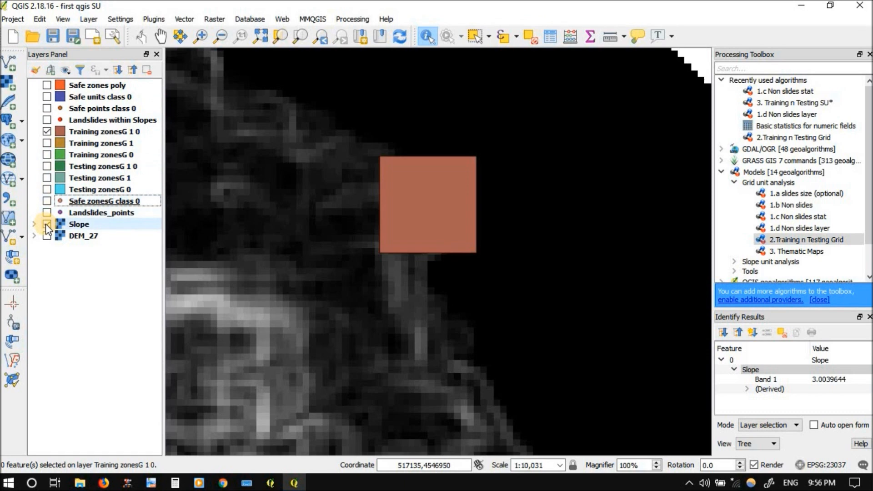
Open the 3. Thematic Maps model, review its required input parameters, and close it without running
left_click(799, 257)
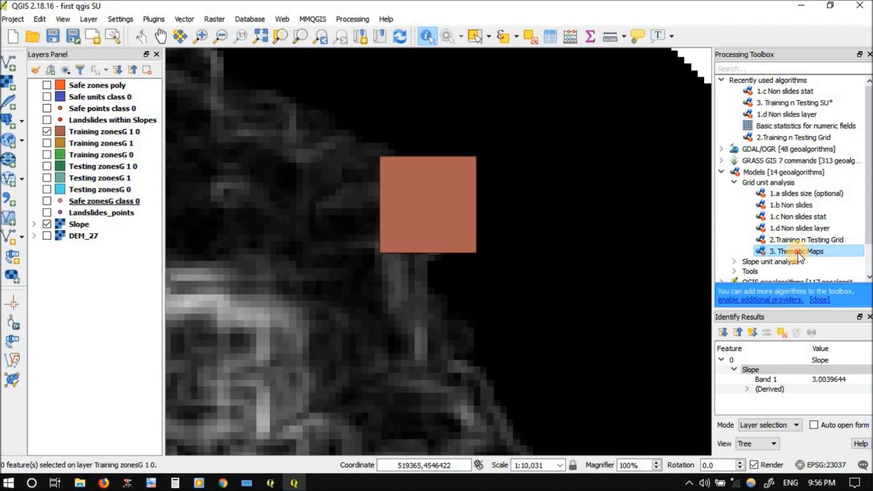
double_click(799, 254)
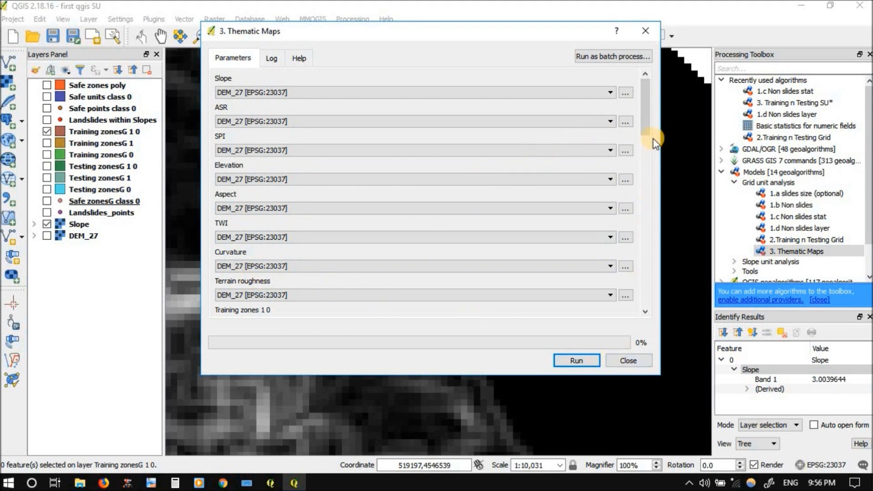
left_click_drag(647, 149, 646, 117)
left_click(622, 363)
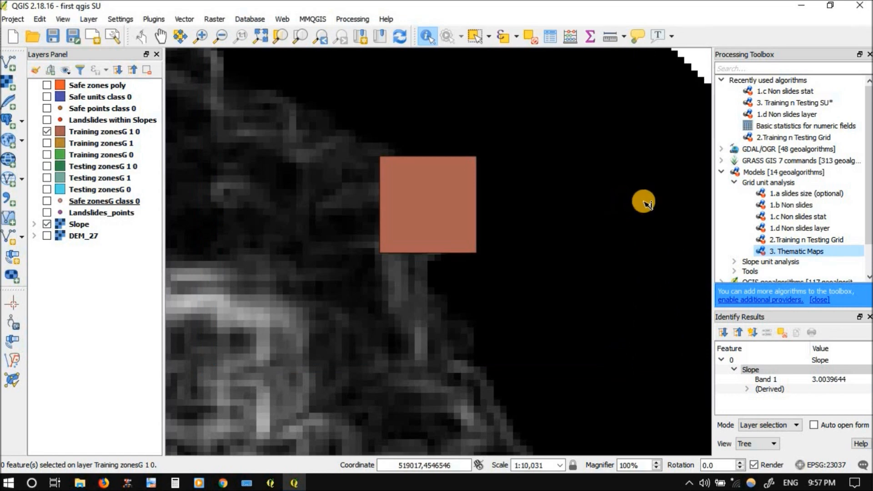
Open the 3. Thematic Maps model for editing and examine how its rasters feed the training and testing Zonal Statistics, then close the modeler
right_click(790, 252)
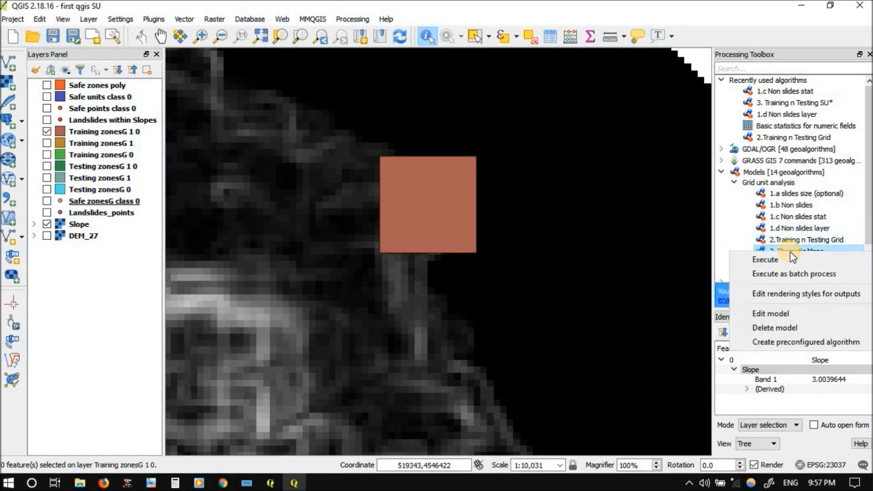
left_click(766, 314)
left_click_drag(655, 223, 543, 105)
scroll(527, 203, "down", 3)
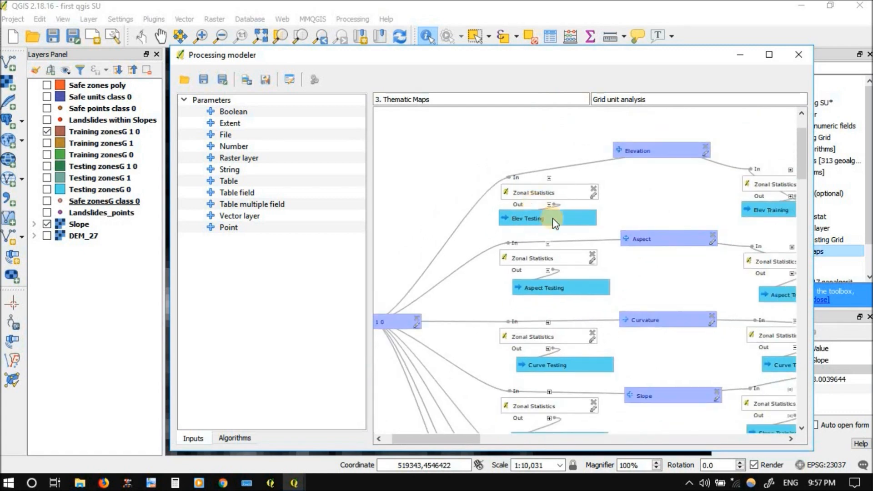
left_click_drag(659, 293, 606, 271)
scroll(453, 152, "up", 3)
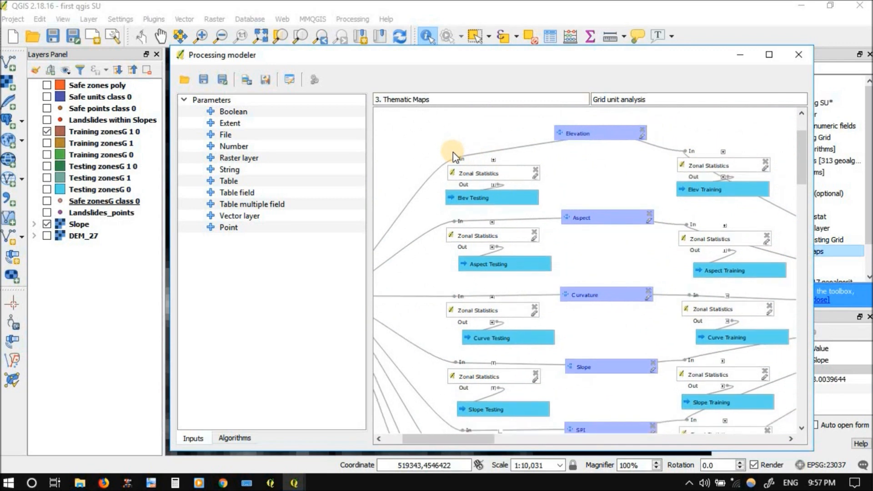
left_click_drag(620, 184, 587, 175)
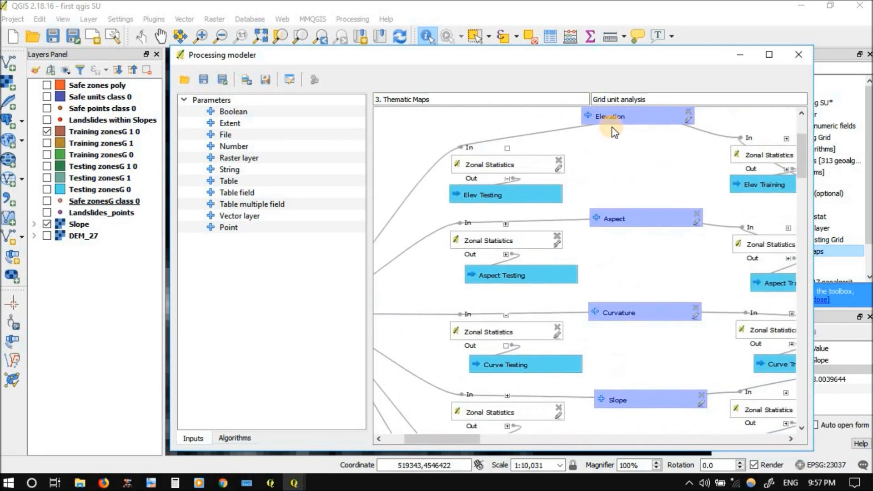
left_click_drag(614, 120, 619, 119)
mouse_move(620, 314)
left_mouse_down()
mouse_move(616, 237)
mouse_move(618, 311)
left_mouse_up()
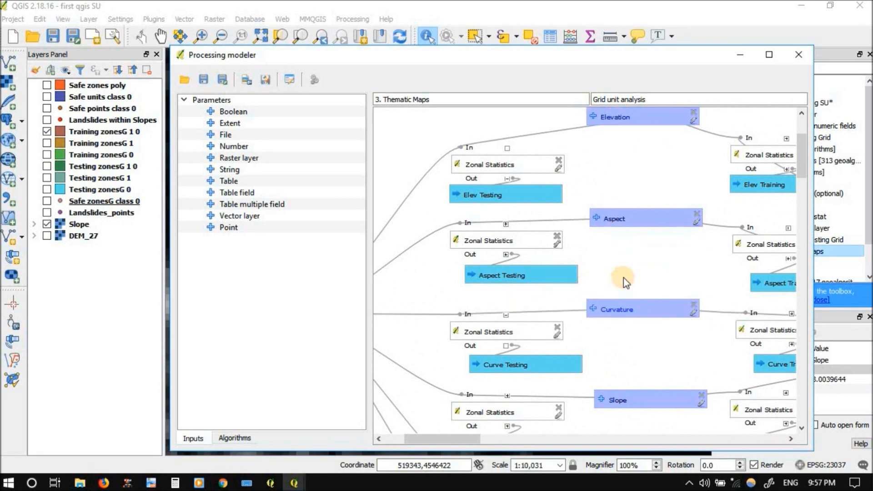
scroll(624, 264, "down", 1)
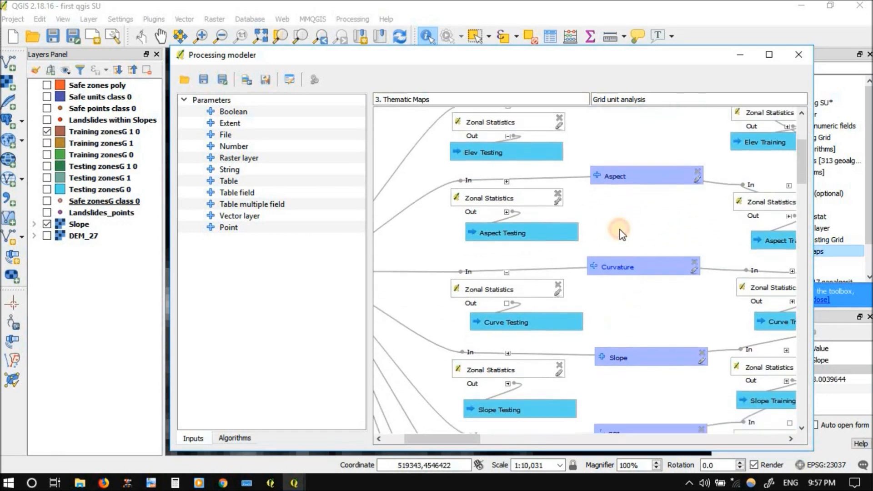
scroll(623, 234, "down", 2)
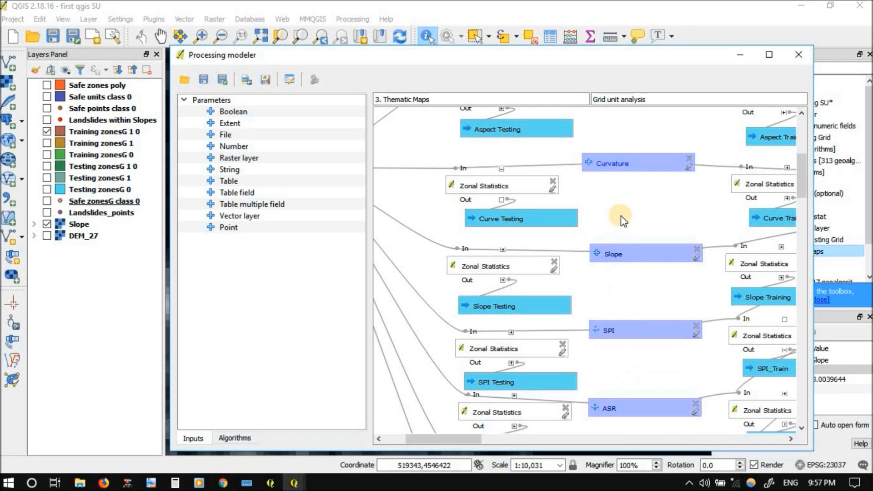
left_click(799, 55)
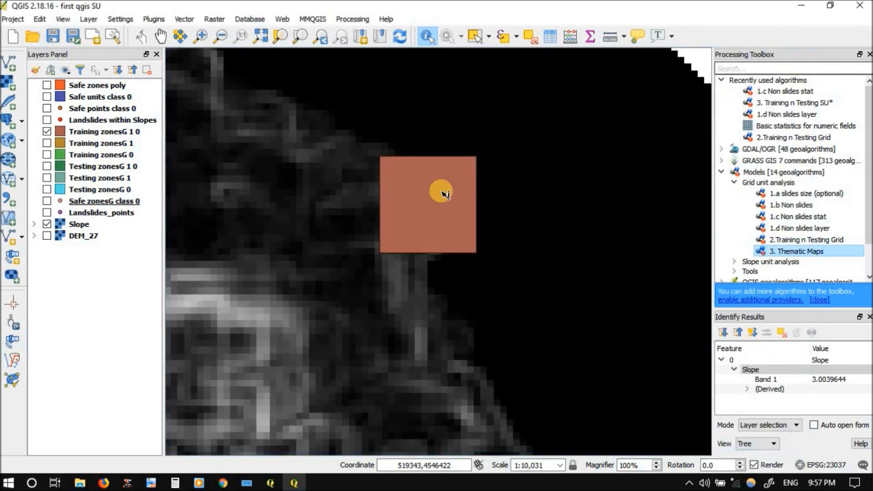
Add the curvature_27, Geology_27, Landcover_27 and NDVI_27 rasters from the UJ_clean folder to the project
left_click(10, 78)
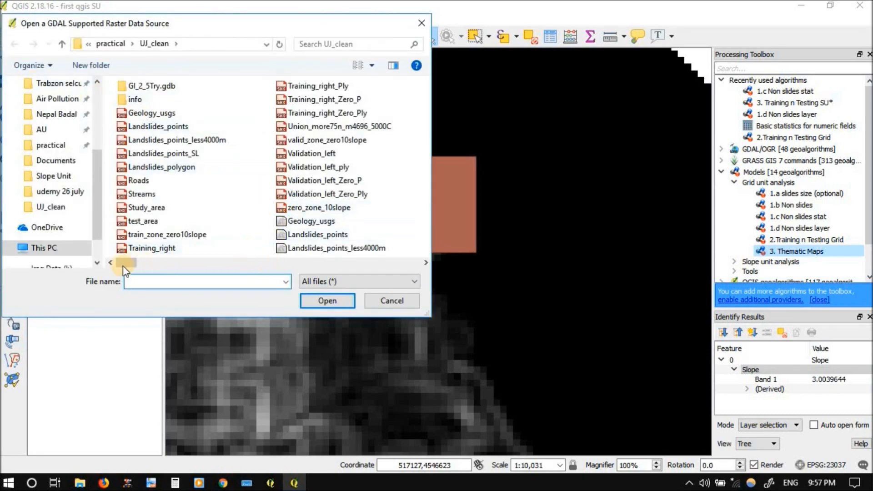
left_click(317, 263)
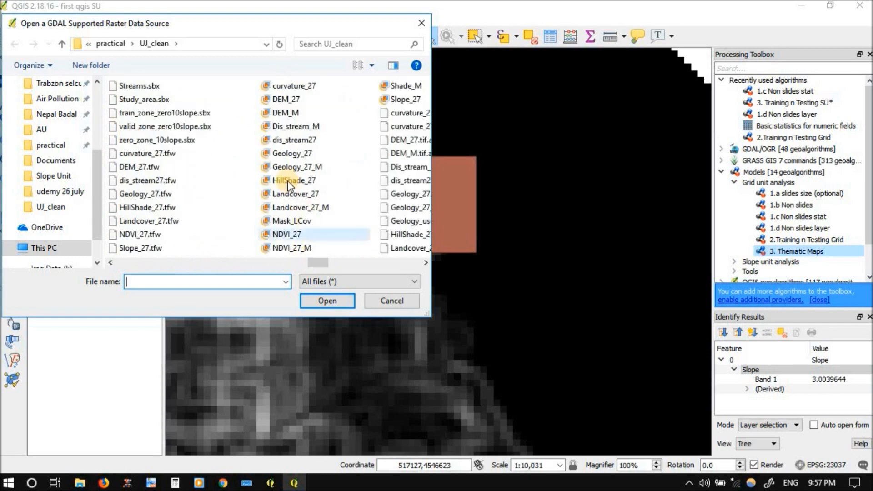
left_click(287, 155)
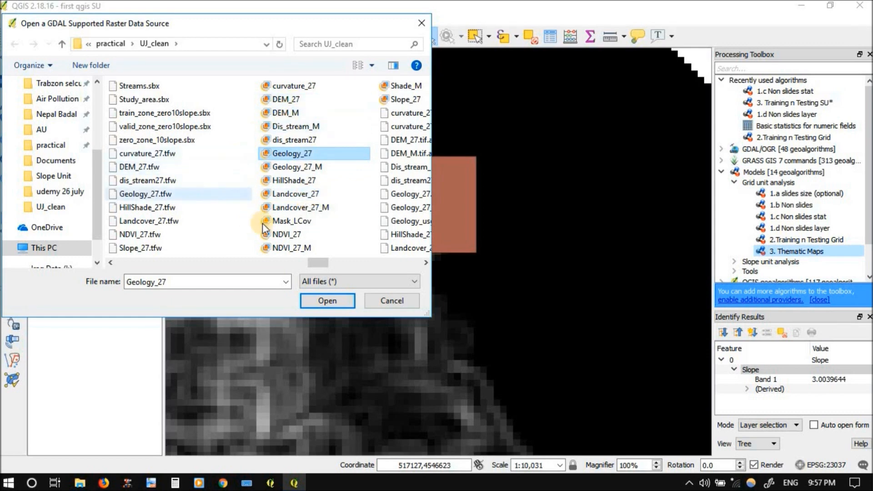
left_click(300, 251, "ctrl")
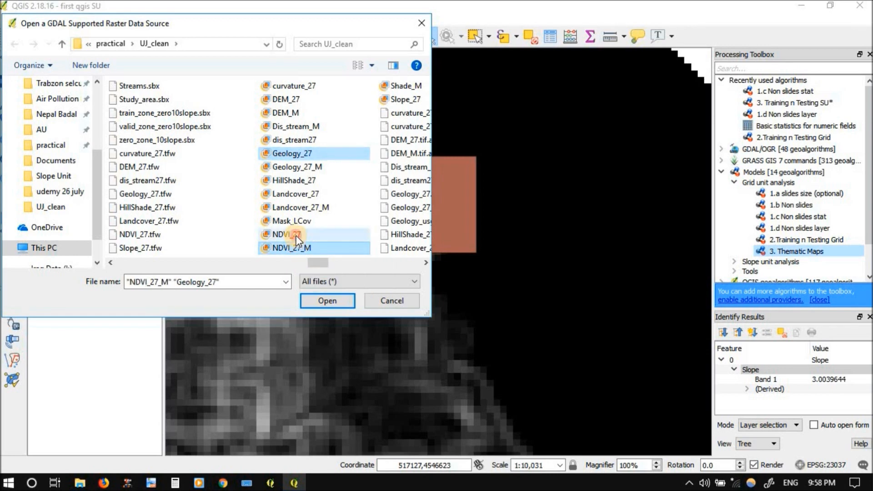
left_click(295, 235)
left_click(303, 157, "ctrl")
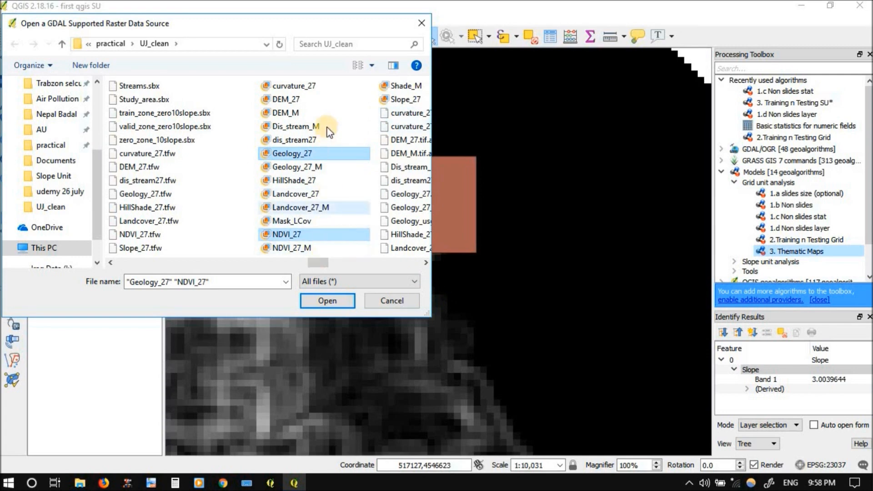
left_click(308, 86, "ctrl")
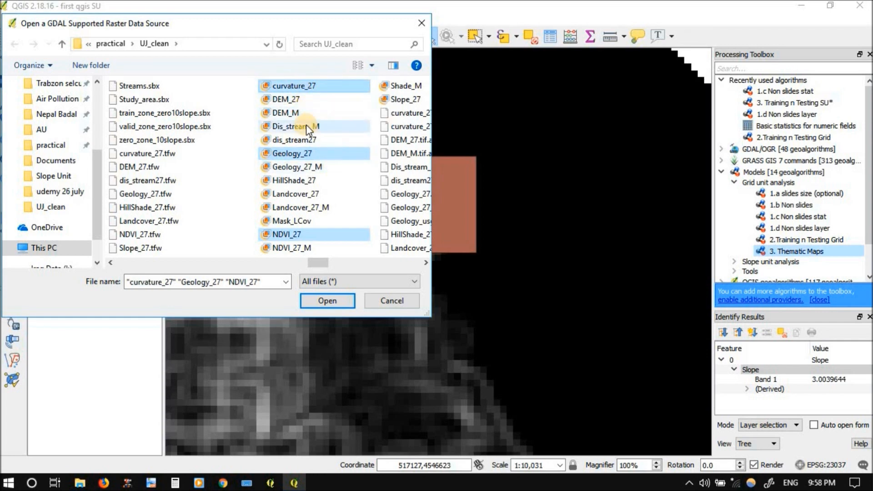
left_click(297, 195, "ctrl")
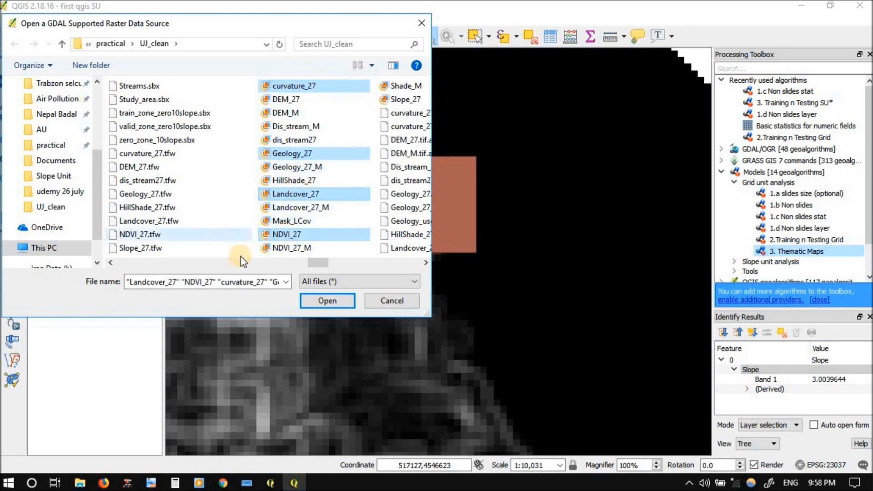
left_click(335, 303)
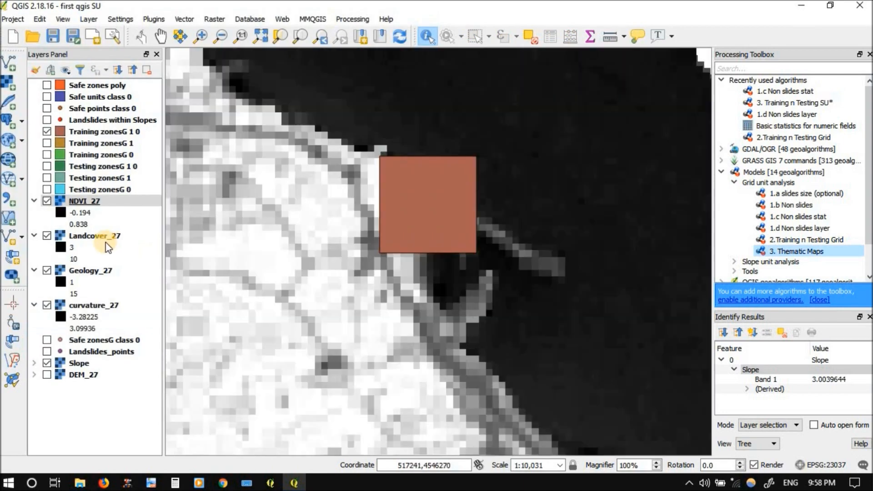
Collapse the legends of the NDVI_27, Landcover_27, Geology_27 and curvature_27 layers
left_click(46, 236)
left_click(35, 200)
left_click(34, 212)
left_click(35, 224)
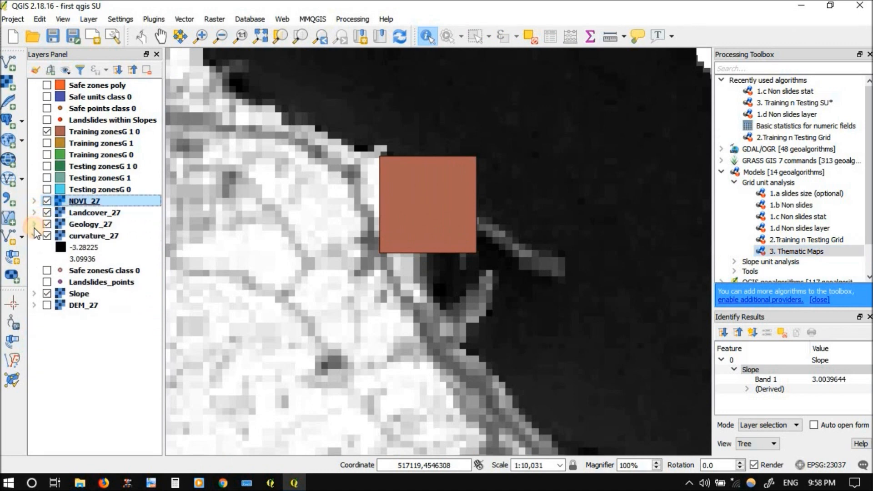
left_click(34, 236)
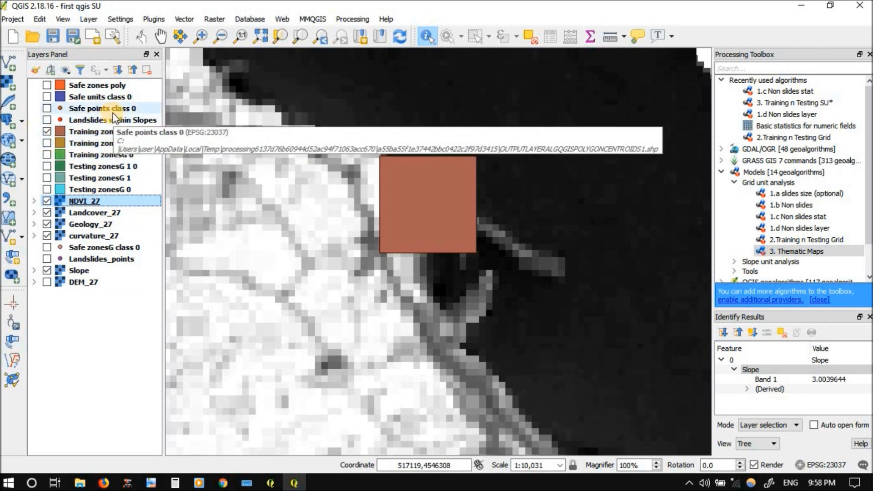
Open the 3. Thematic Maps model for editing and deactivate the Zonal Statistics algorithm that produces Aspect Testing
right_click(787, 250)
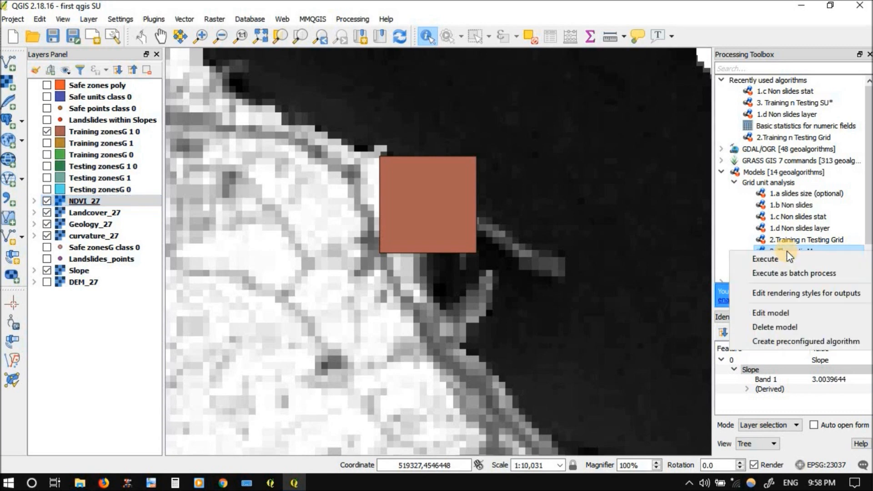
left_click(779, 314)
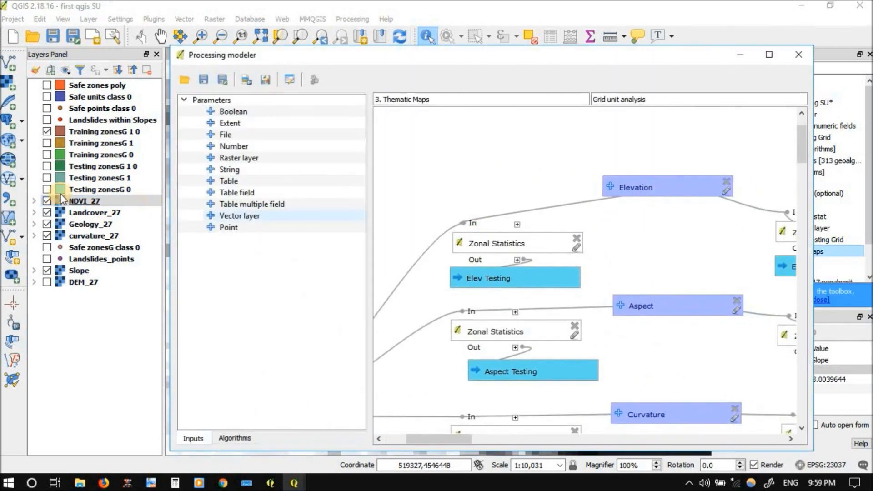
left_click_drag(646, 246, 653, 217)
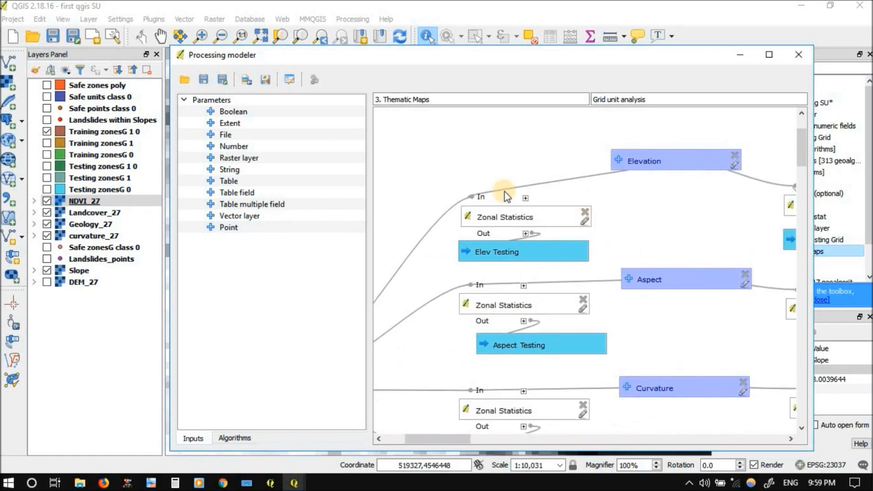
mouse_move(464, 163)
left_mouse_down()
mouse_move(582, 137)
mouse_move(468, 160)
mouse_move(470, 168)
left_mouse_up()
mouse_move(733, 275)
left_mouse_down()
mouse_move(684, 225)
mouse_move(727, 277)
left_mouse_up()
left_click_drag(663, 227, 671, 185)
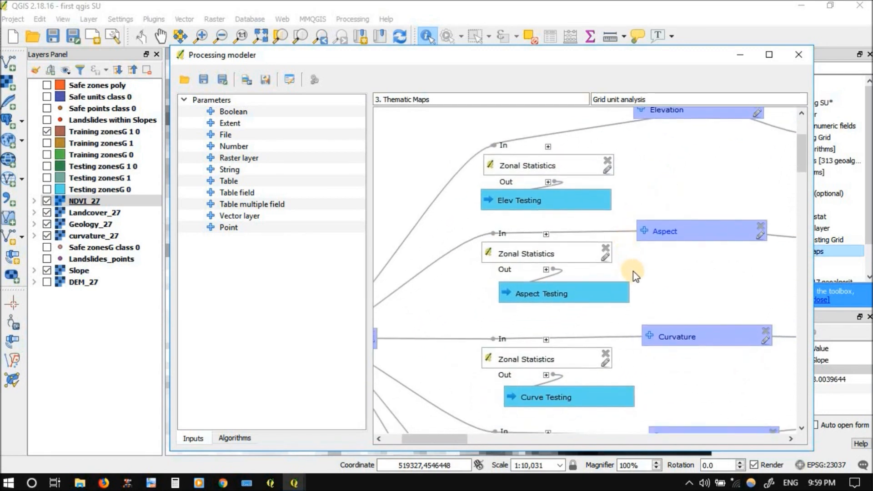
left_click_drag(643, 271, 701, 252)
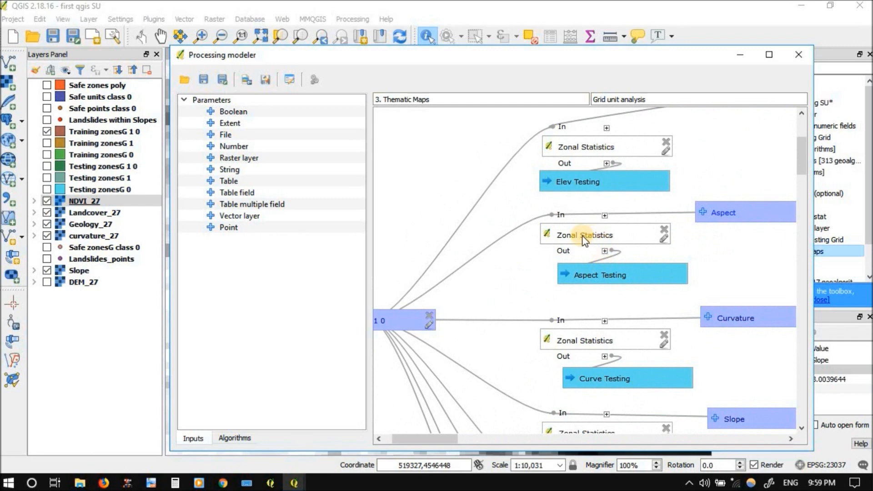
mouse_move(617, 238)
left_mouse_down()
mouse_move(623, 232)
mouse_move(604, 235)
left_mouse_up()
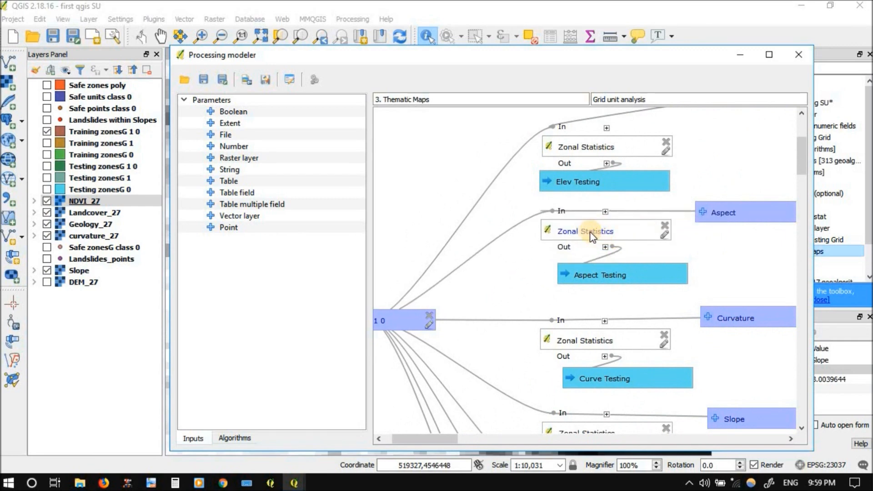
right_click(591, 232)
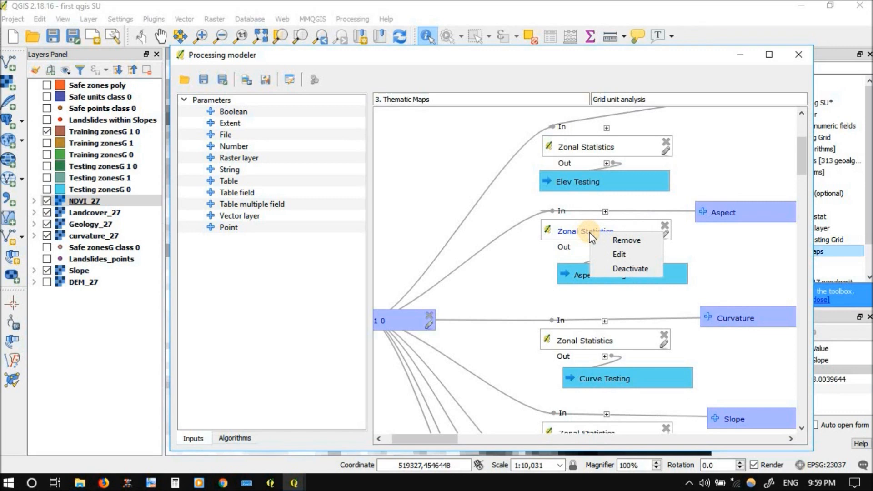
left_click(606, 269)
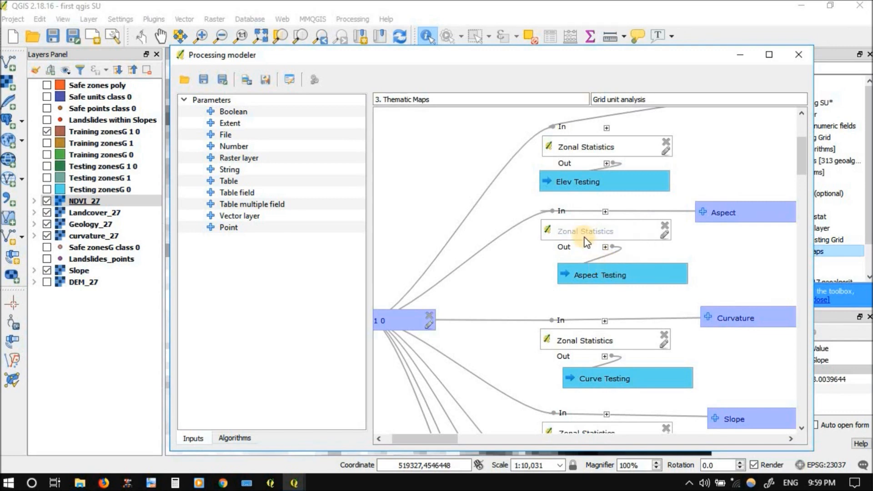
Deactivate the Zonal Statistics algorithm that produces Aspect Training
left_click_drag(740, 251, 508, 249)
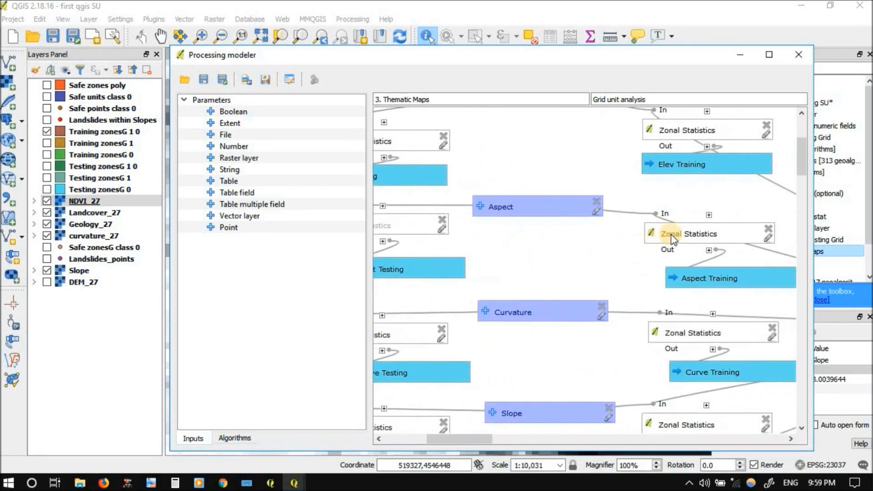
right_click(689, 238)
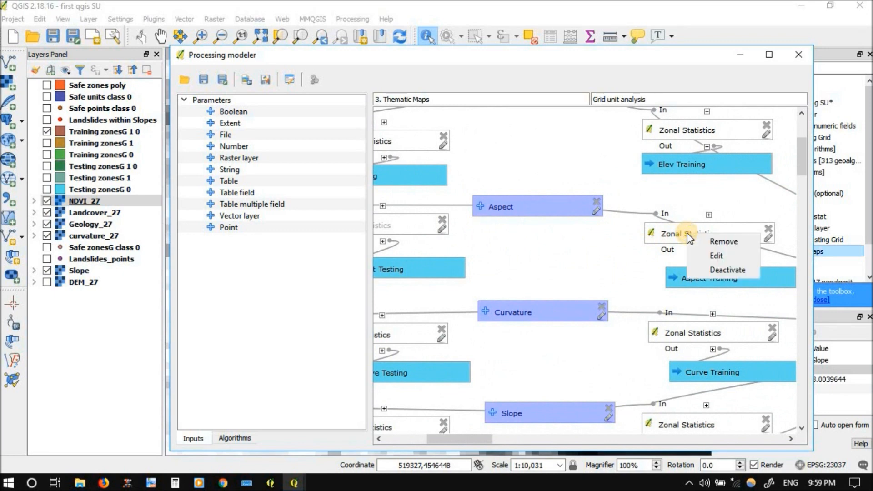
left_click(708, 271)
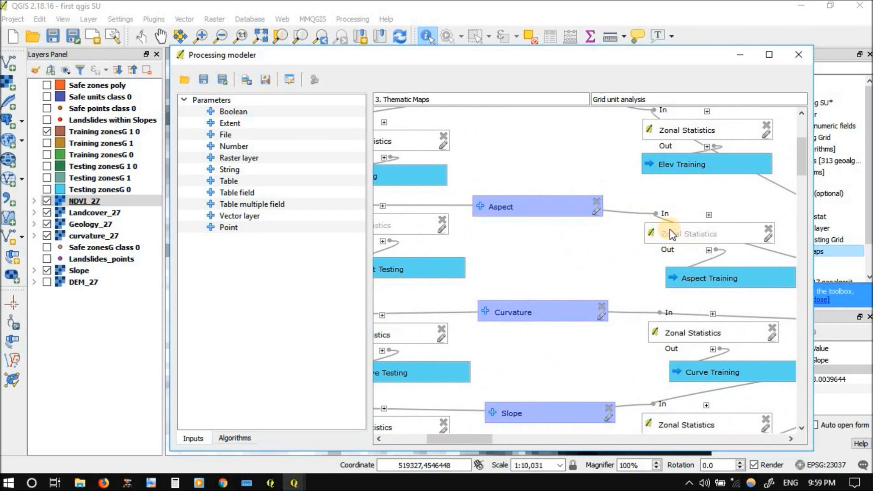
Deactivate both Zonal Statistics algorithms fed by the SPI raster, the ones producing SPI Testing and SPI_Train
left_click_drag(536, 257, 597, 188)
left_click_drag(624, 255, 670, 226)
left_click(464, 235)
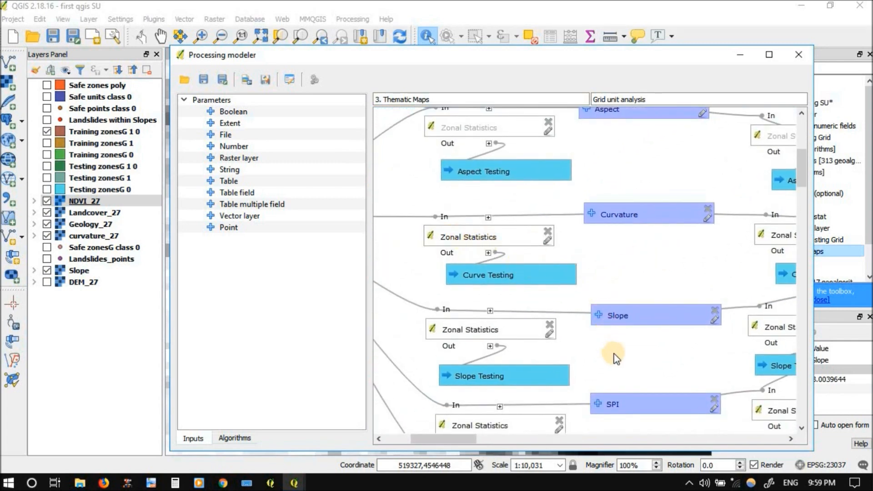
scroll(617, 362, "down", 5)
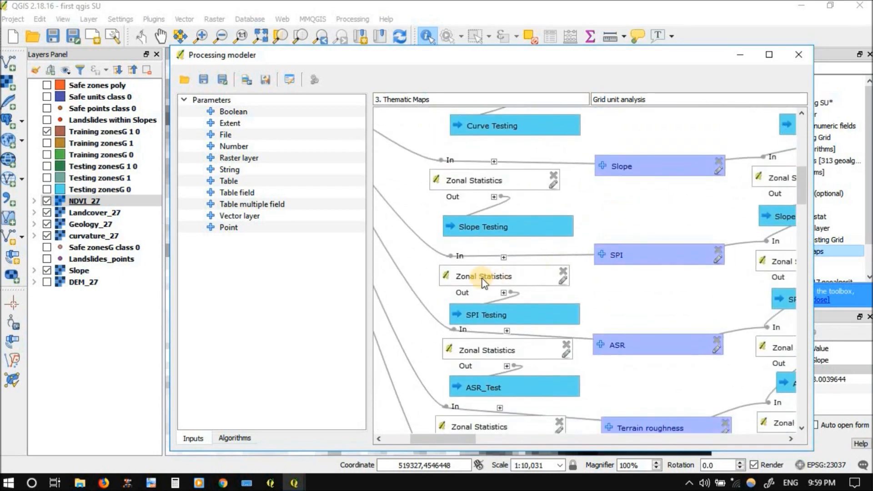
right_click(484, 282)
left_click(550, 302)
scroll(552, 279, "right", 5)
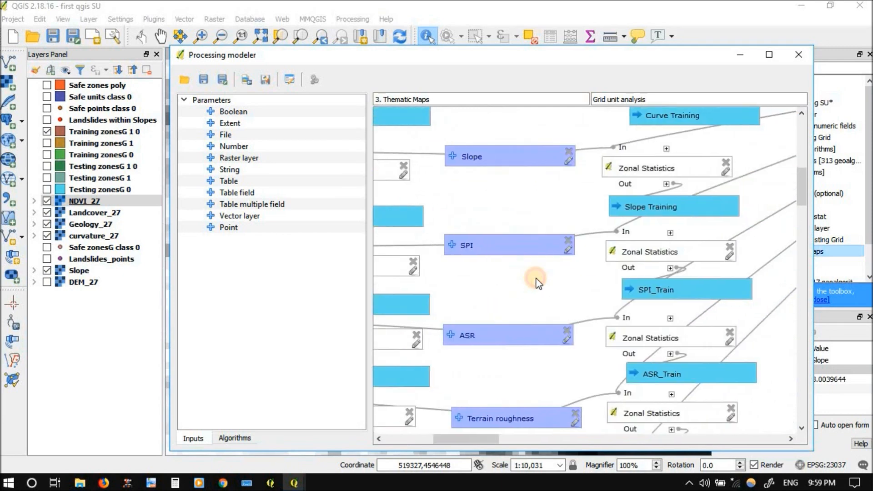
mouse_move(629, 259)
left_mouse_down()
mouse_move(682, 260)
mouse_move(662, 269)
mouse_move(634, 257)
left_mouse_up()
right_click(636, 256)
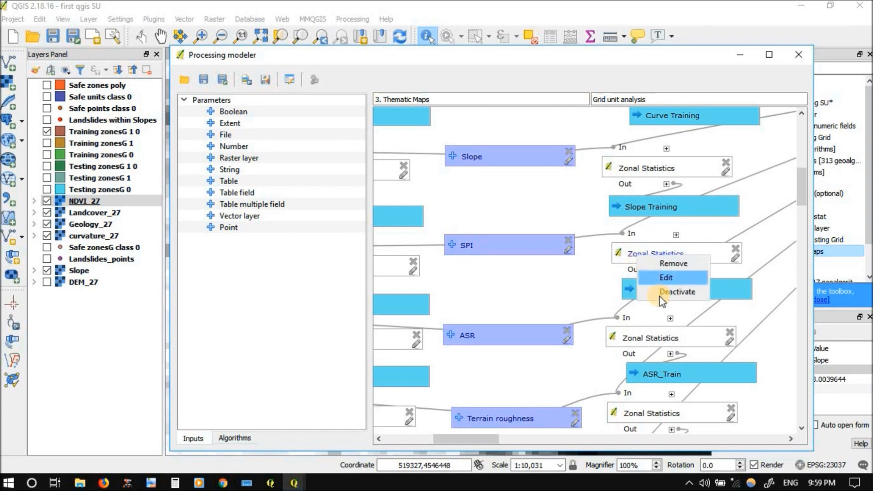
left_click(662, 293)
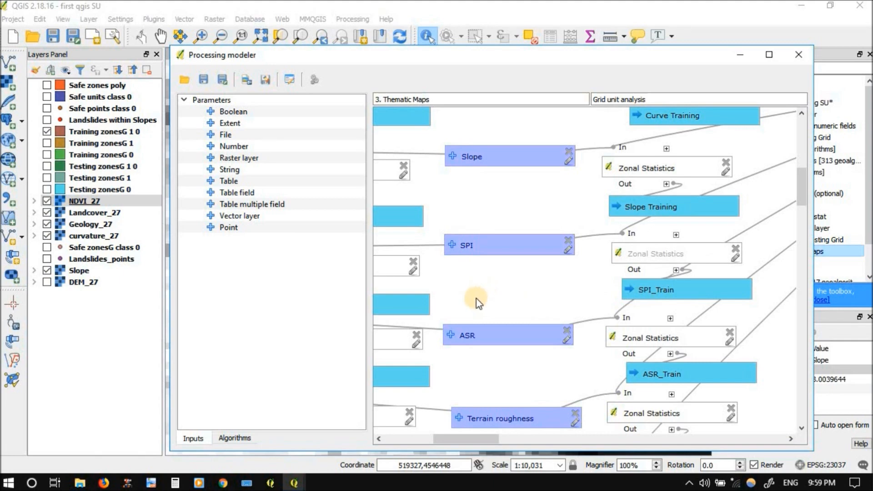
Deactivate both Zonal Statistics algorithms fed by the ASR raster, the ones producing ASR_Test and ASR_Train
left_click_drag(470, 296, 599, 237)
left_click_drag(598, 274, 601, 268)
left_click_drag(462, 285, 466, 290)
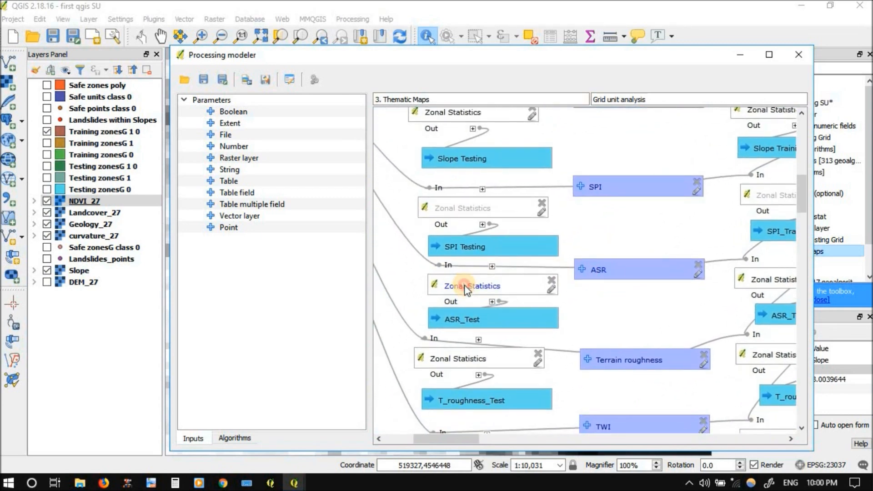
right_click(465, 289)
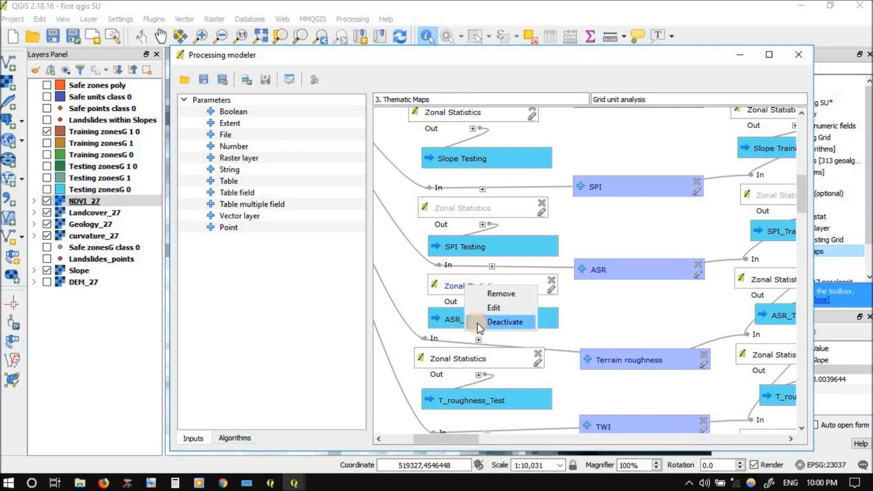
left_click(483, 324)
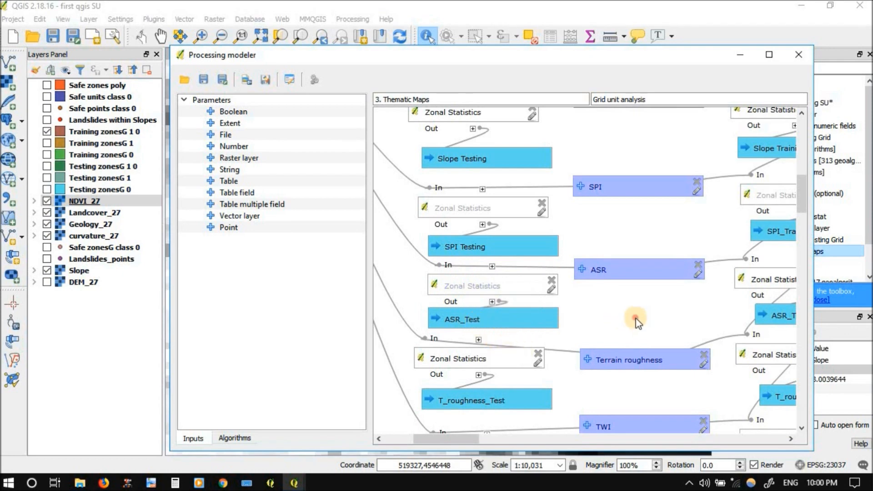
scroll(636, 322, "right", 3)
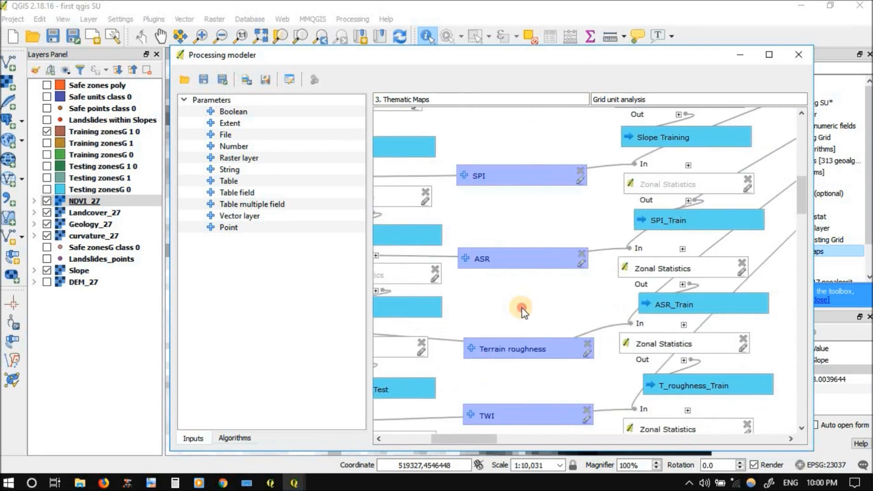
right_click(656, 272)
left_click(683, 309)
Move the Terrain roughness input slightly up and deactivate its Zonal Statistics algorithms producing T_roughness_Train and T_roughness_Test
left_click_drag(528, 346, 538, 325)
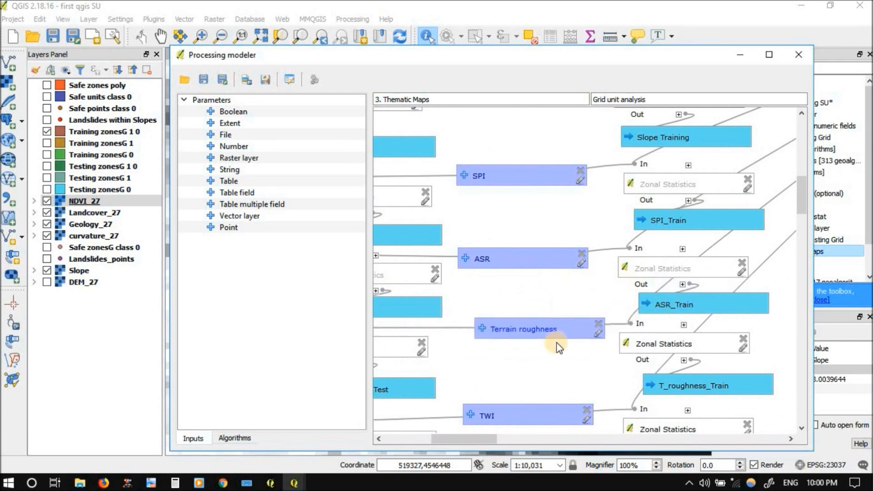
right_click(674, 347)
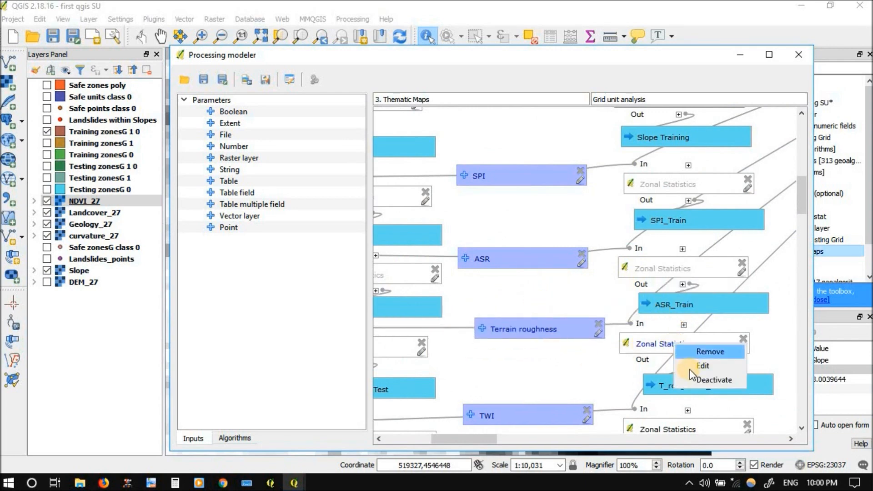
left_click(694, 378)
left_click_drag(604, 360, 636, 348)
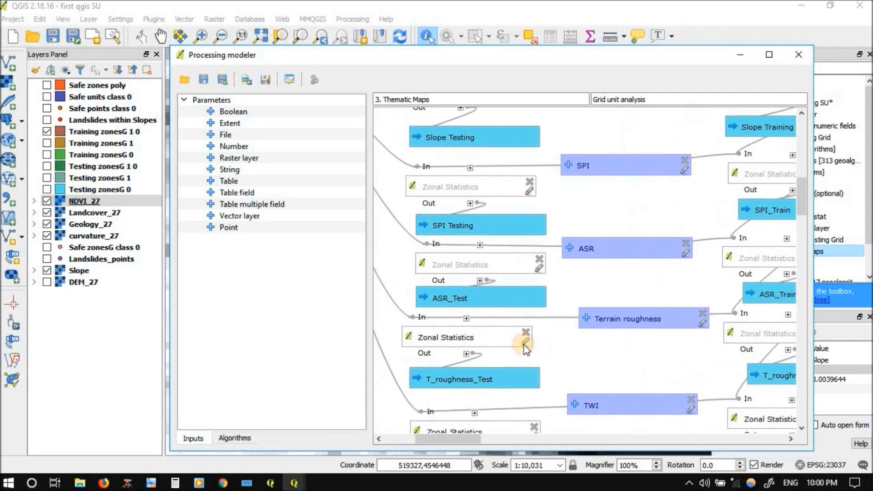
right_click(440, 336)
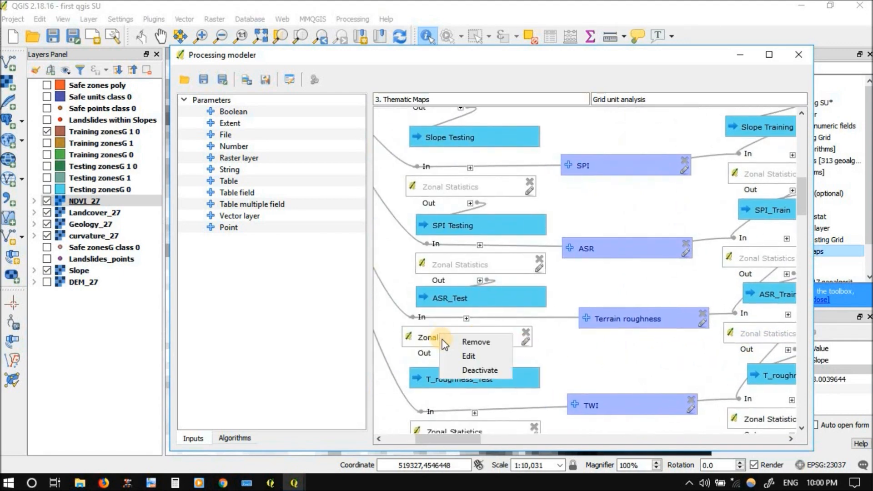
left_click(458, 369)
Deactivate both Zonal Statistics algorithms fed by the TWI raster, the ones producing TWI_Test and TWI_Train
scroll(587, 333, "down", 2)
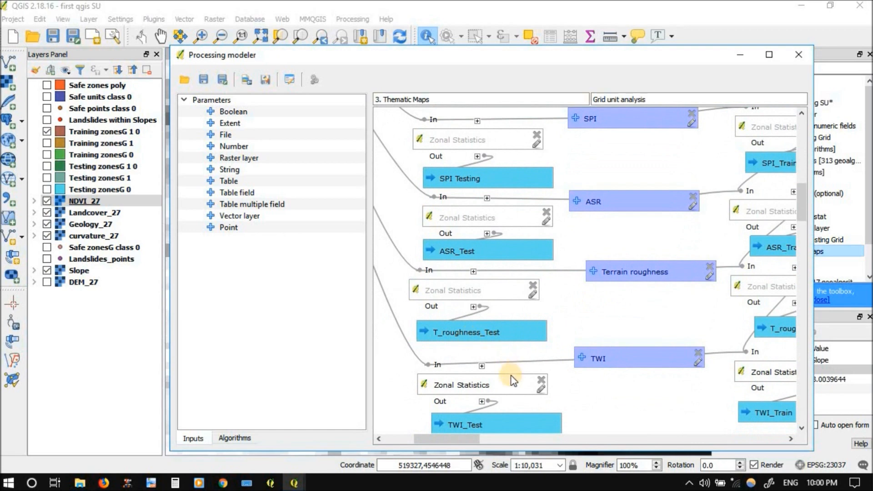
right_click(475, 387)
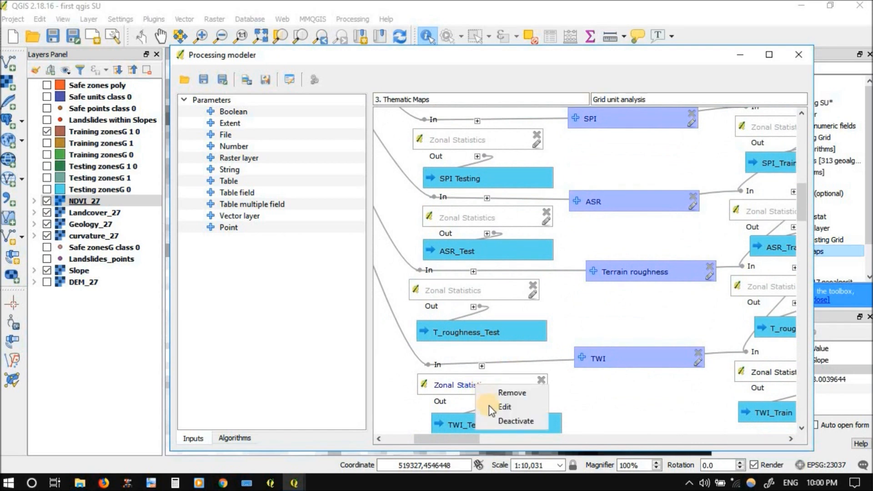
left_click(496, 420)
left_click_drag(613, 408, 491, 391)
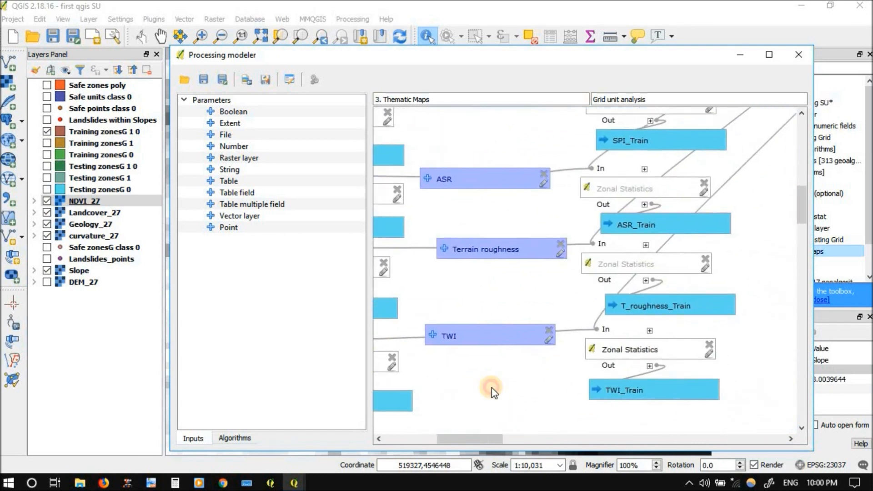
right_click(627, 353)
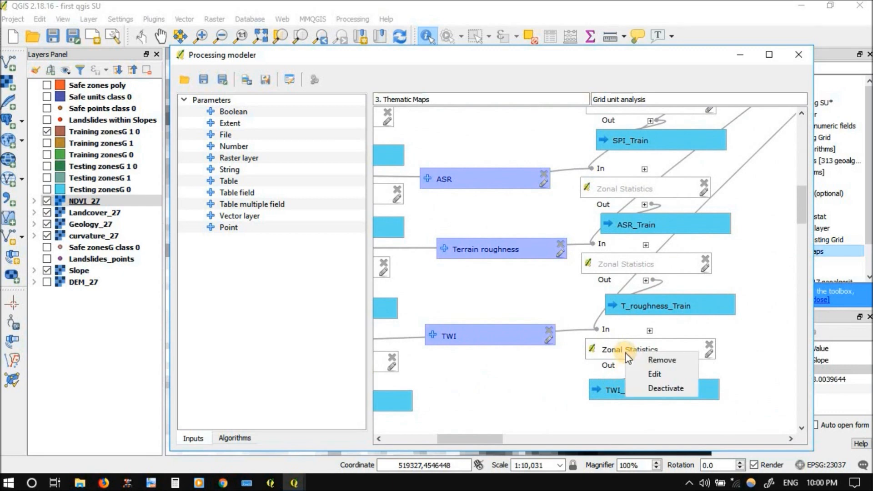
left_click(638, 388)
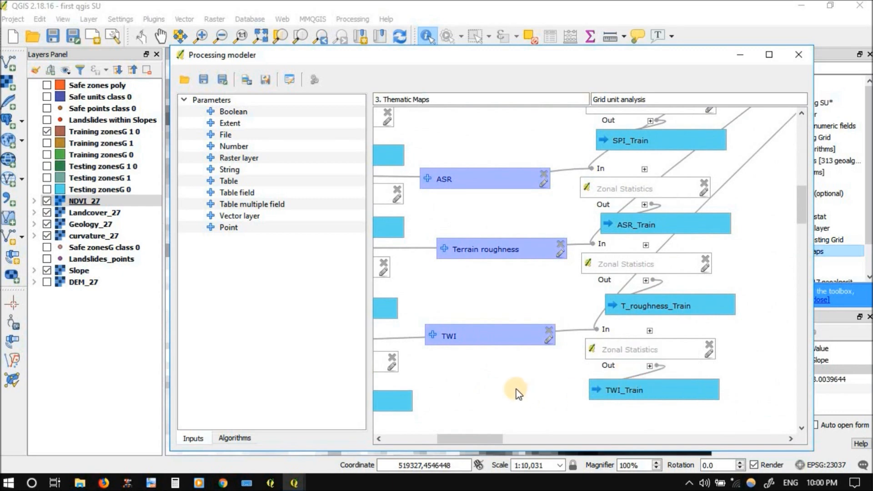
Review the model diagram from TWI up to Elevation, checking which rasters' Zonal Statistics algorithms are active or deactivated
left_click_drag(500, 380, 598, 340)
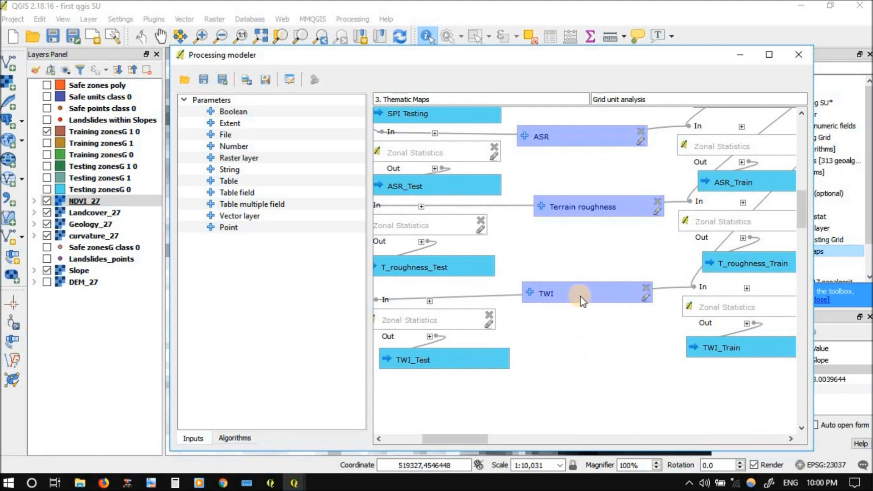
left_click_drag(563, 249, 637, 383)
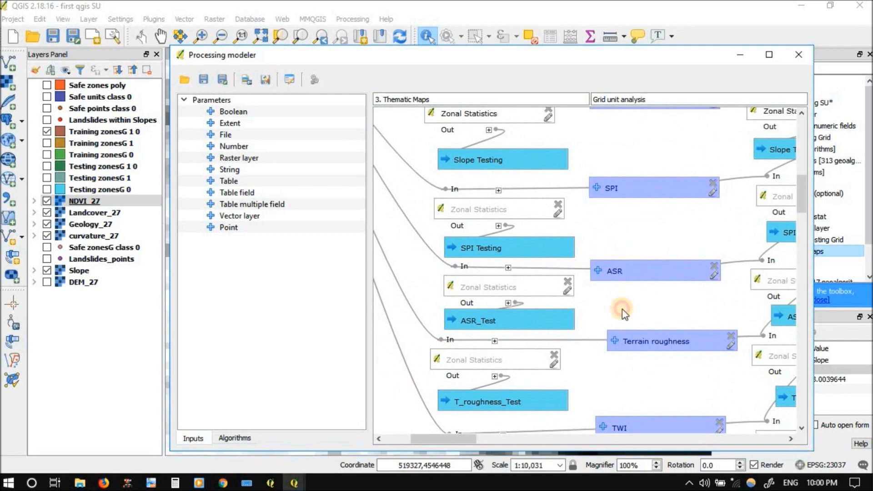
left_click_drag(628, 215, 630, 319)
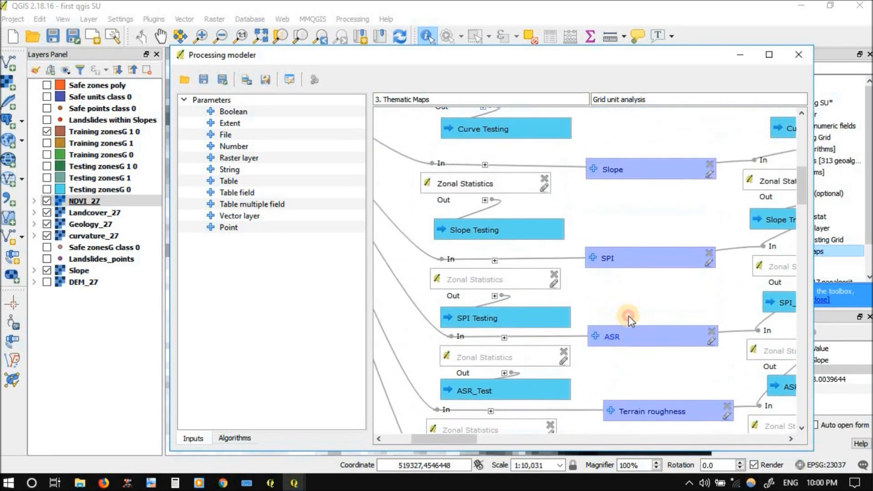
left_click_drag(620, 235, 615, 338)
left_click_drag(616, 259, 616, 337)
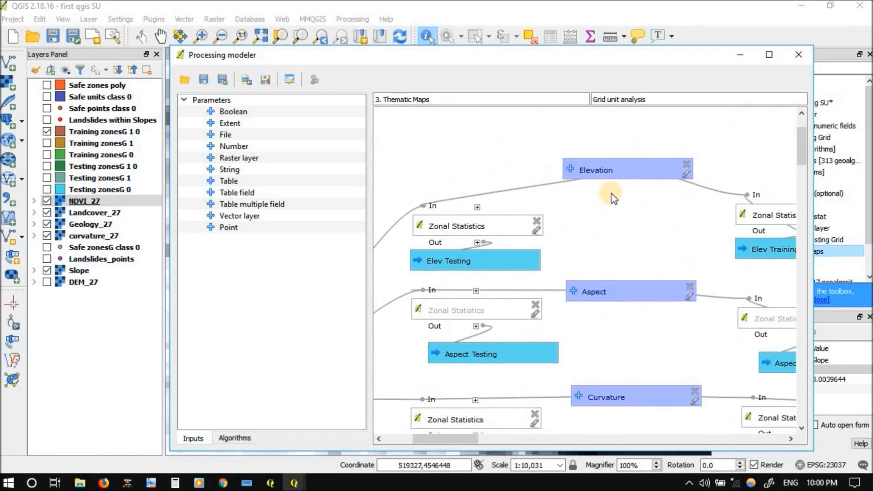
left_click_drag(605, 267, 605, 331)
left_click_drag(607, 228, 606, 297)
left_click_drag(615, 363, 619, 225)
left_click_drag(617, 270, 607, 240)
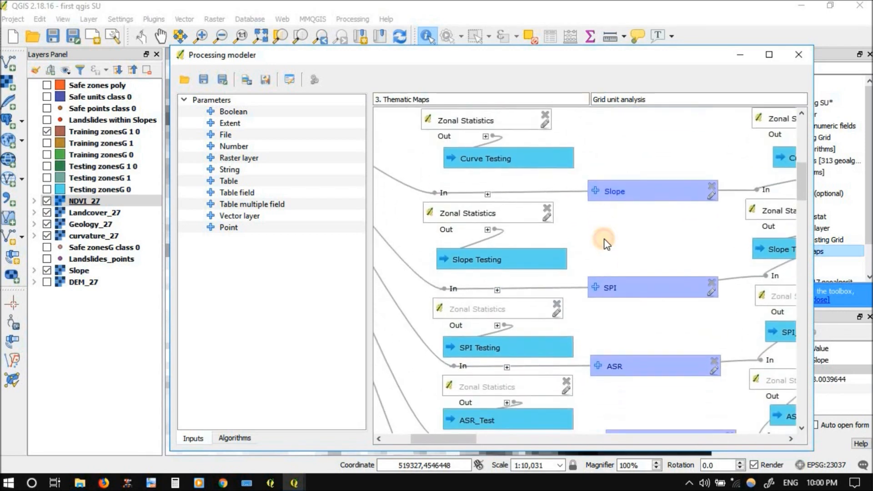
scroll(605, 324, "down", 4)
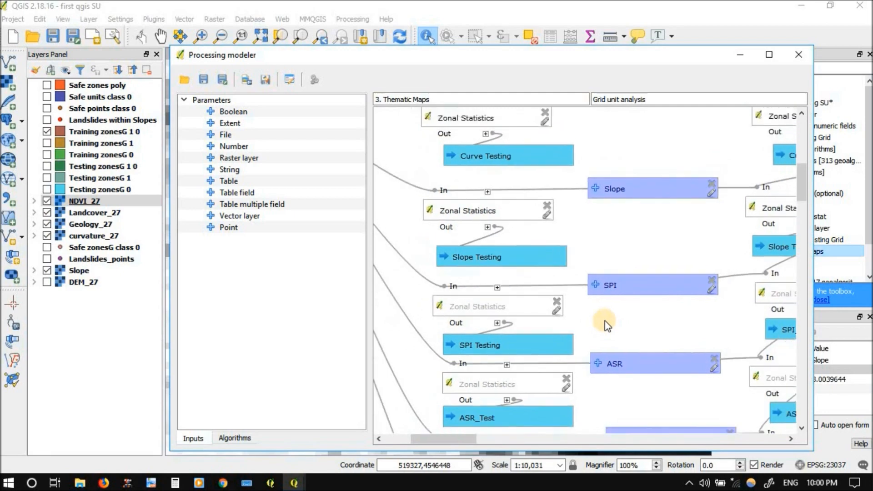
Rename the Aspect raster input of the model to NDVI
left_click_drag(608, 304, 588, 370)
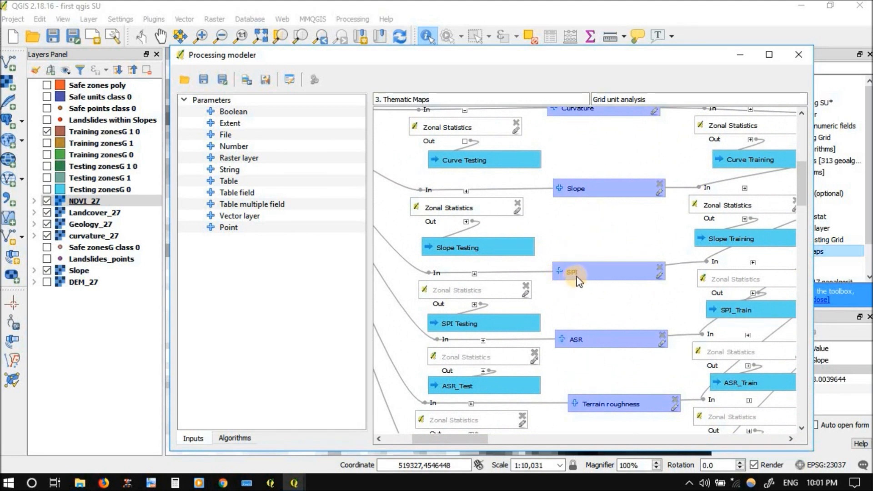
scroll(594, 169, "up", 6)
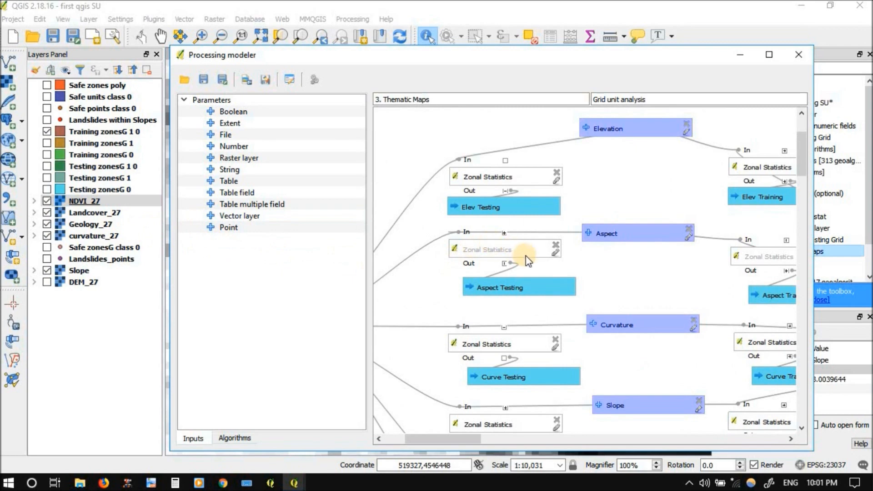
left_click(688, 237)
left_click_drag(444, 199, 5, 197)
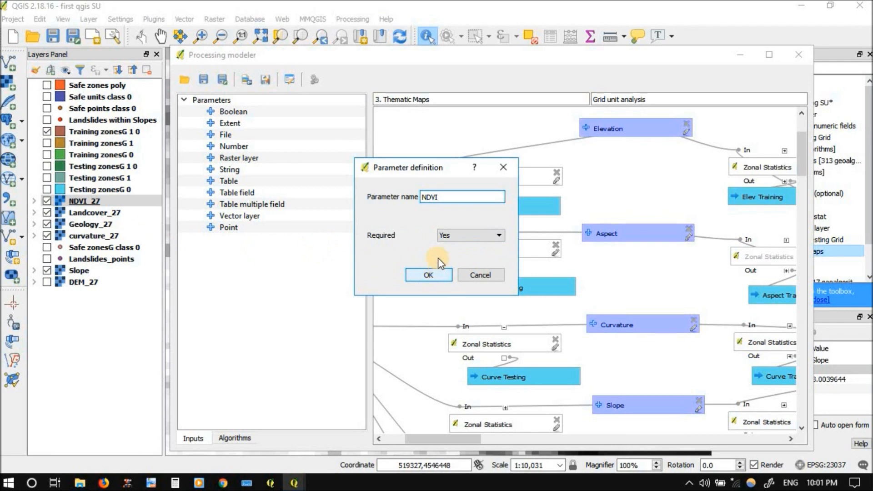
left_click(435, 274)
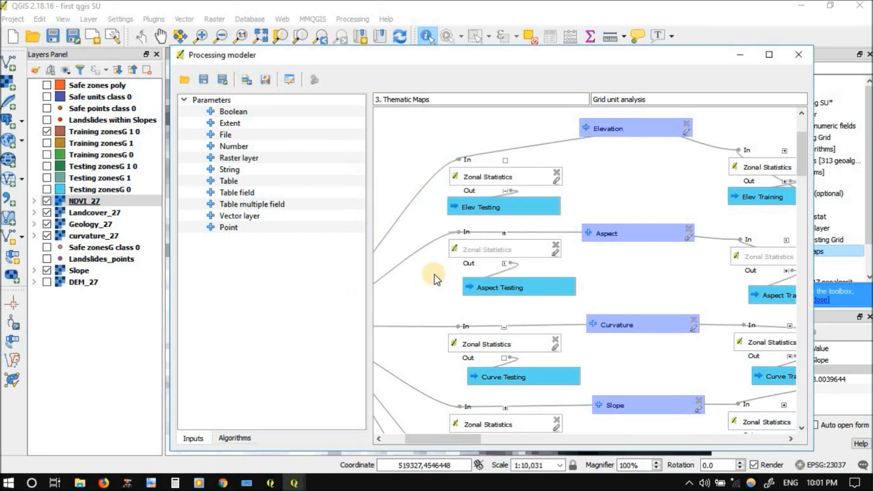
For NDVI's testing Zonal Statistics, set the column prefix to ND_ and the output name to ND Testing, and move that output box closer
left_click(556, 254)
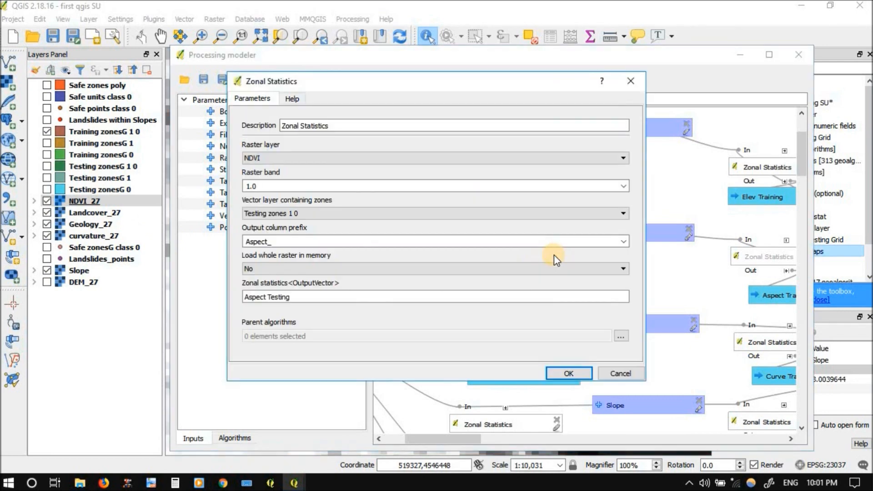
left_click(266, 241)
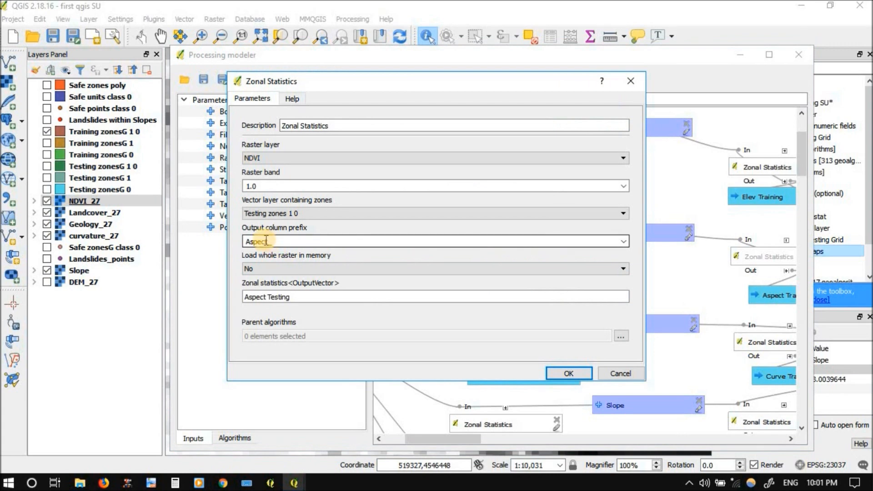
key("BackSpace")
type("_")
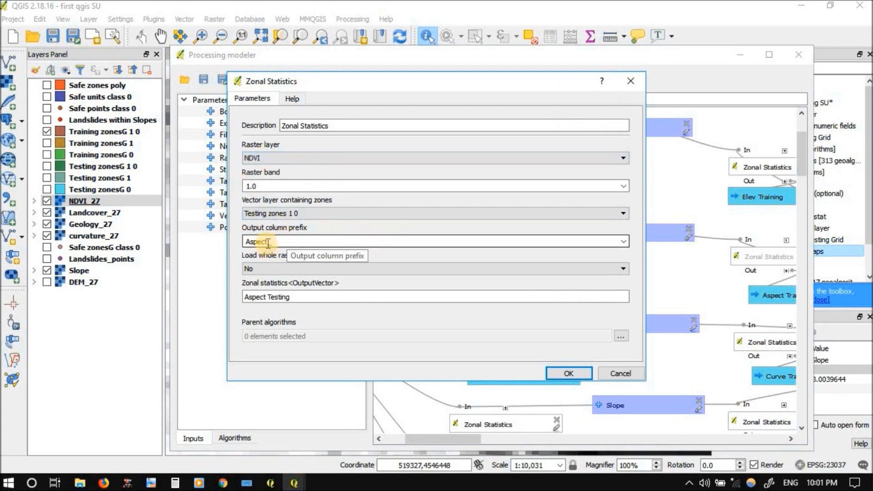
double_click(268, 242)
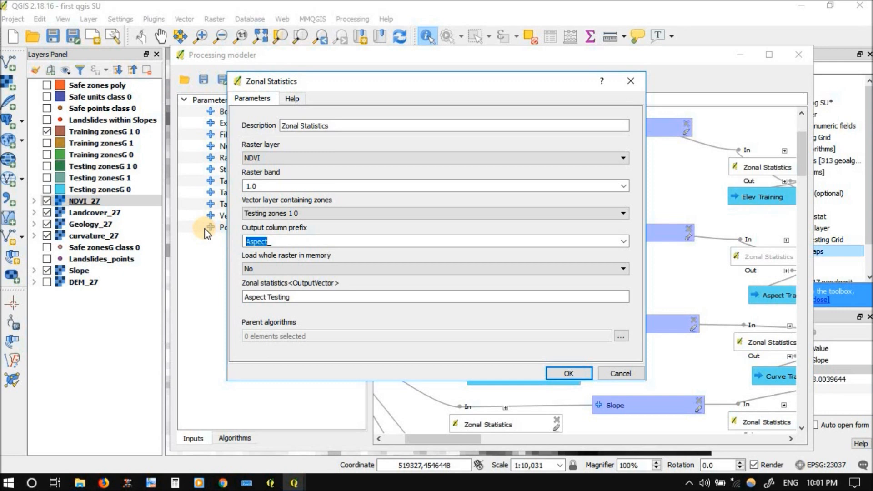
type("NDI_")
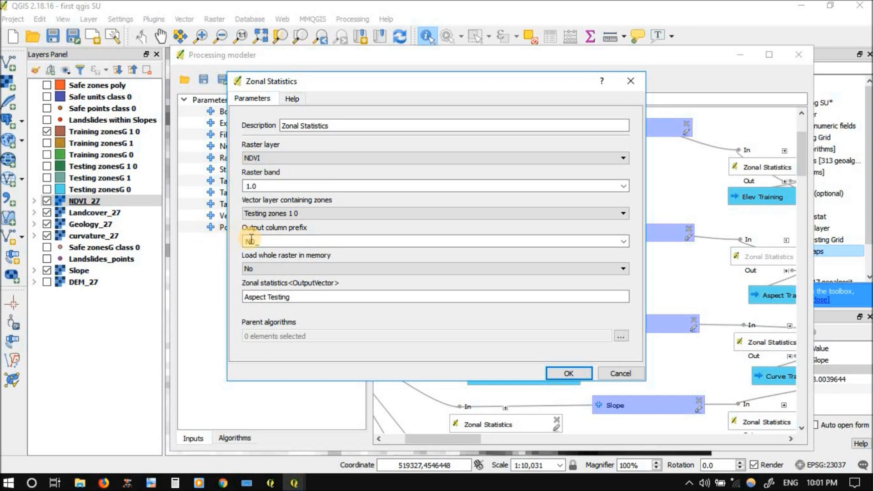
left_click(258, 298)
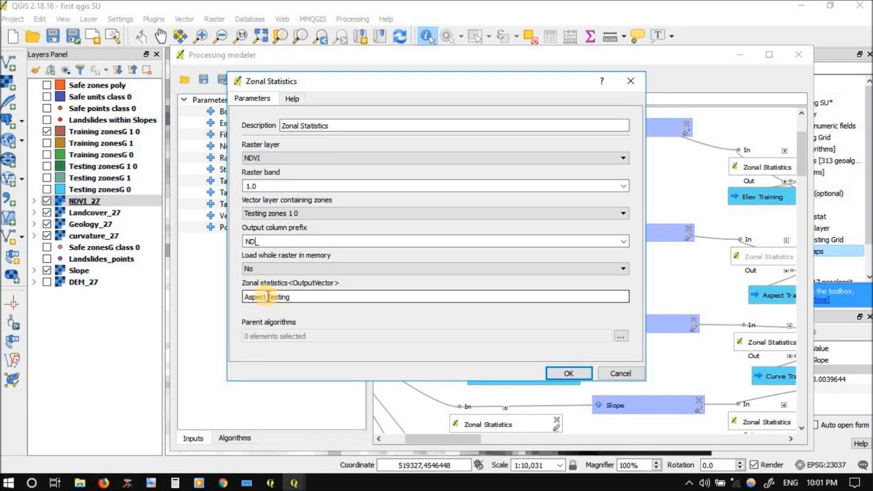
left_click_drag(267, 297, 204, 298)
key("BackSpace")
type("ND")
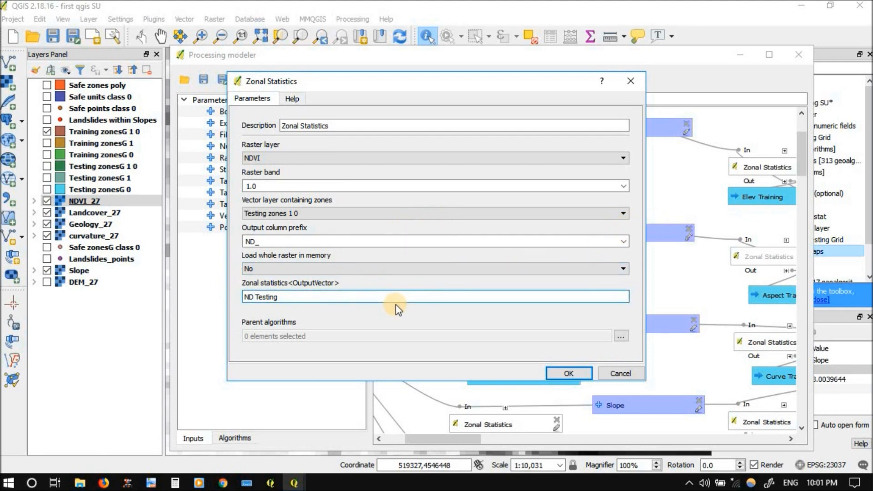
left_click(560, 372)
left_click_drag(603, 275, 587, 286)
For NDVI's training Zonal Statistics, set the column prefix to ND_ and the output name to ND Training, and move that output box closer
left_click_drag(677, 278, 540, 241)
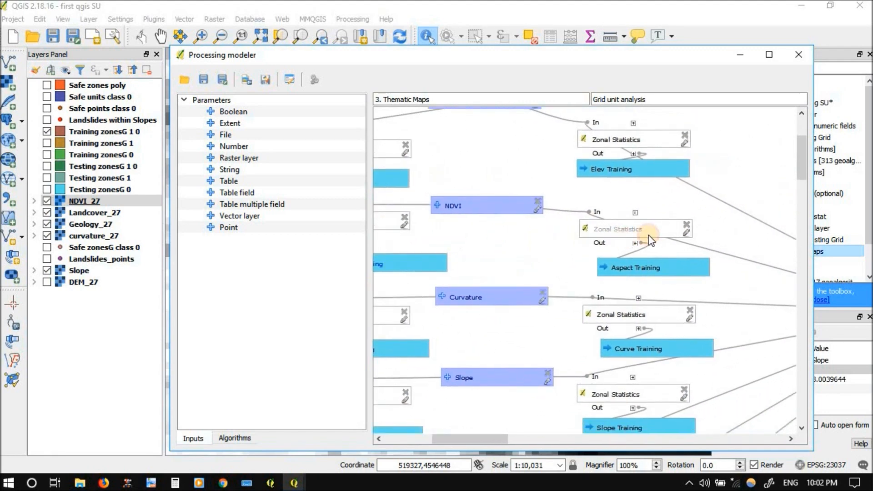
left_click(686, 232)
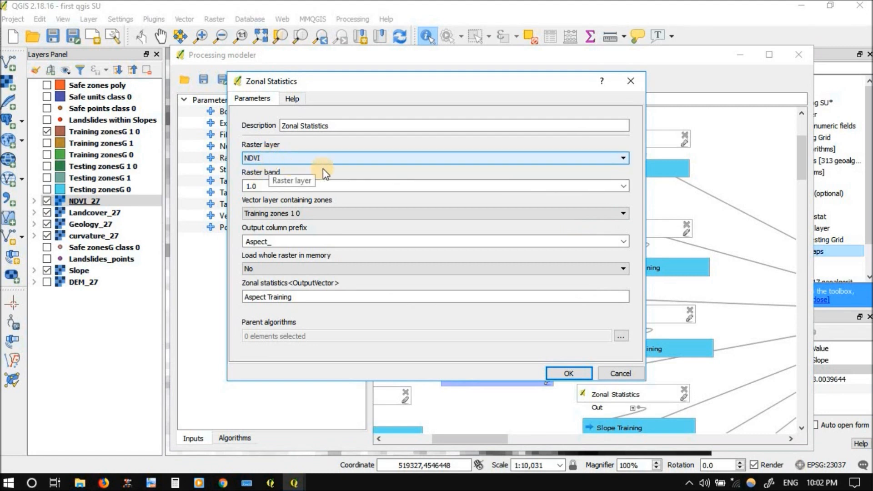
left_click_drag(269, 242, 220, 223)
type("ND_")
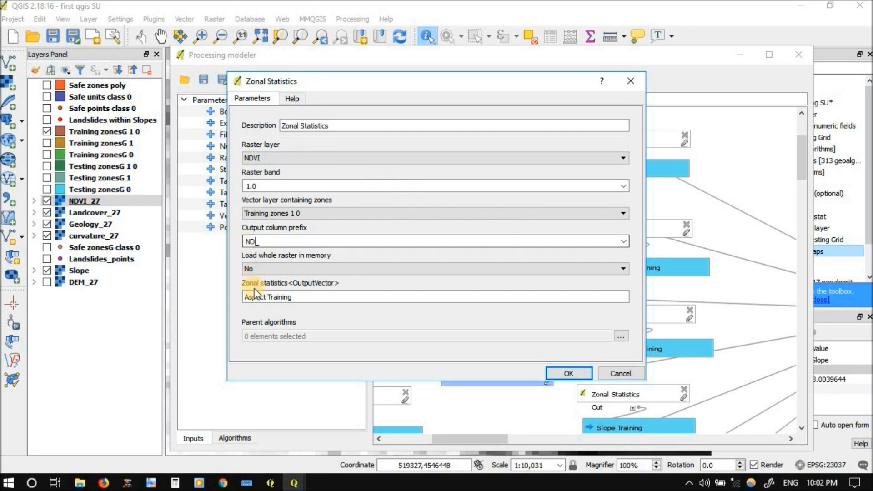
left_click_drag(267, 297, 215, 293)
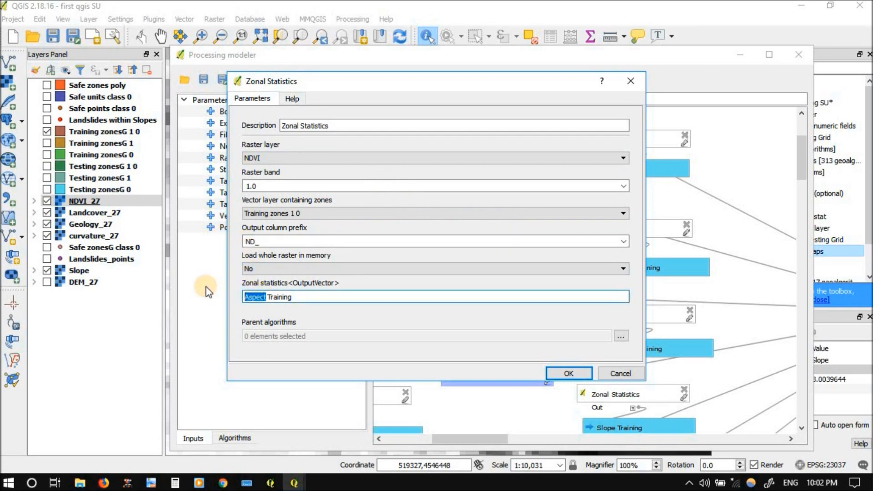
type("ND")
left_click(561, 370)
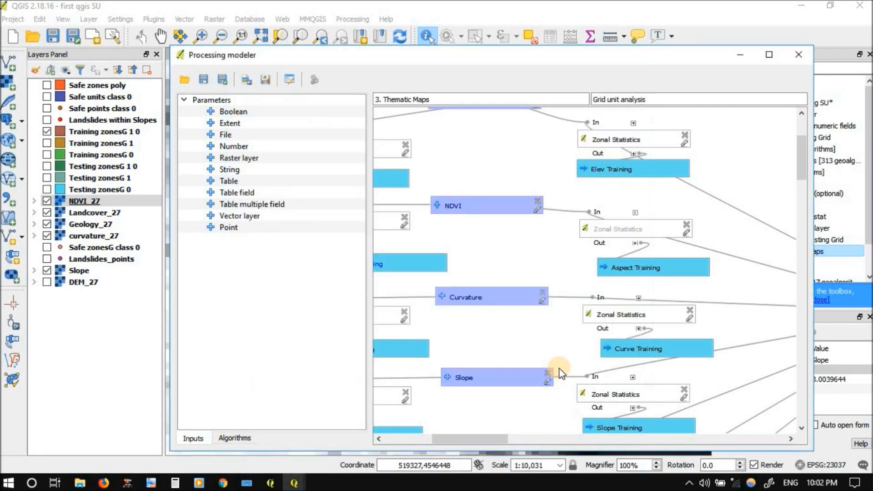
left_click_drag(724, 252, 655, 268)
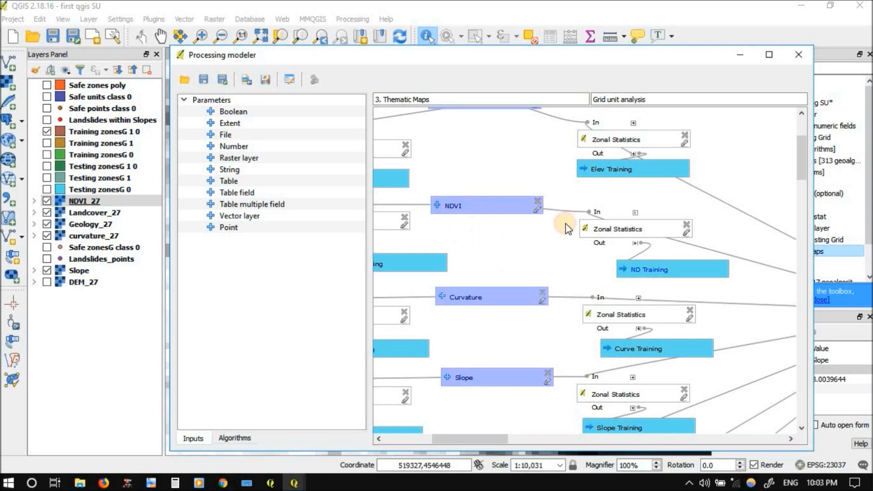
Check the raster layer and column prefix of the Zonal Statistics producing Curve Testing, and close its settings without changes
left_click_drag(474, 240, 566, 223)
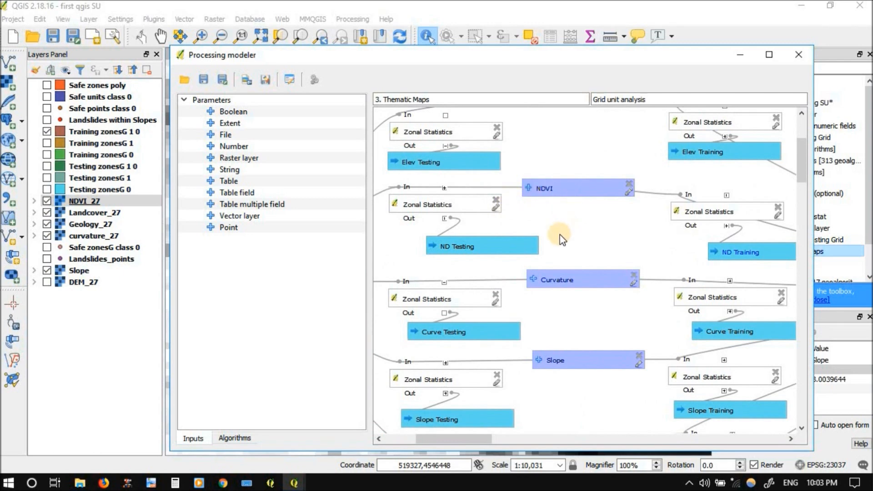
left_click_drag(566, 234, 606, 183)
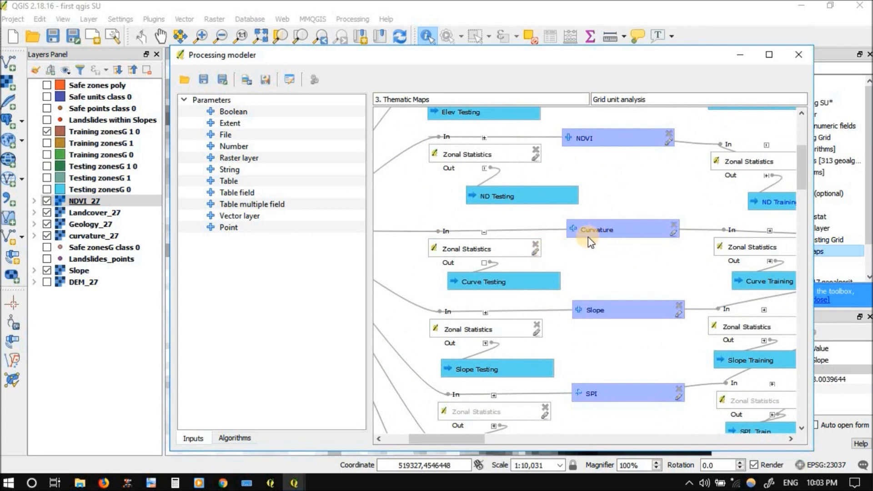
left_click(540, 252)
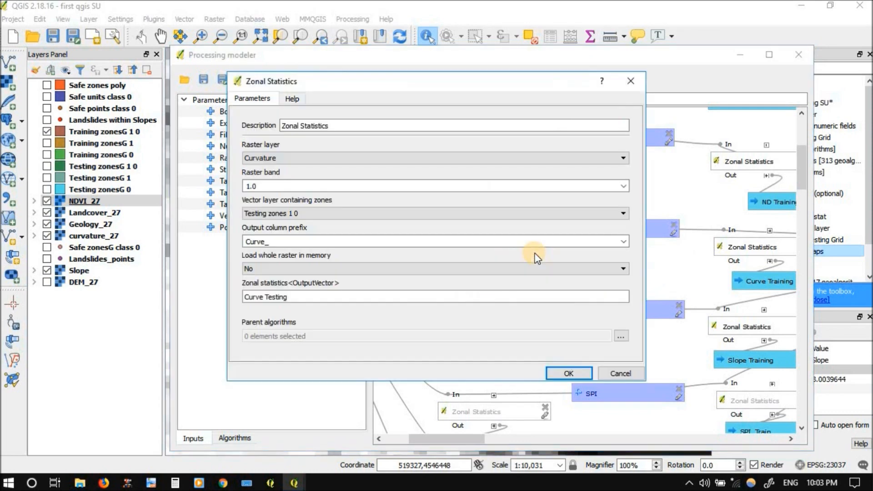
left_click(254, 242)
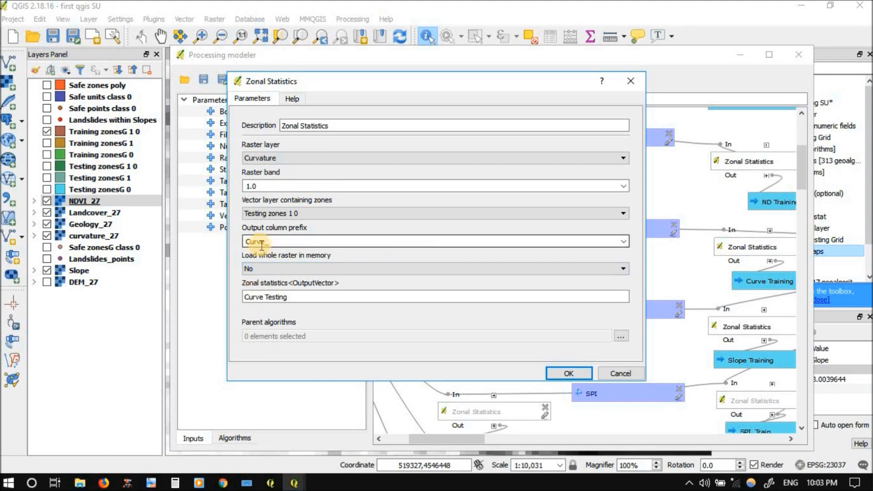
left_click(623, 375)
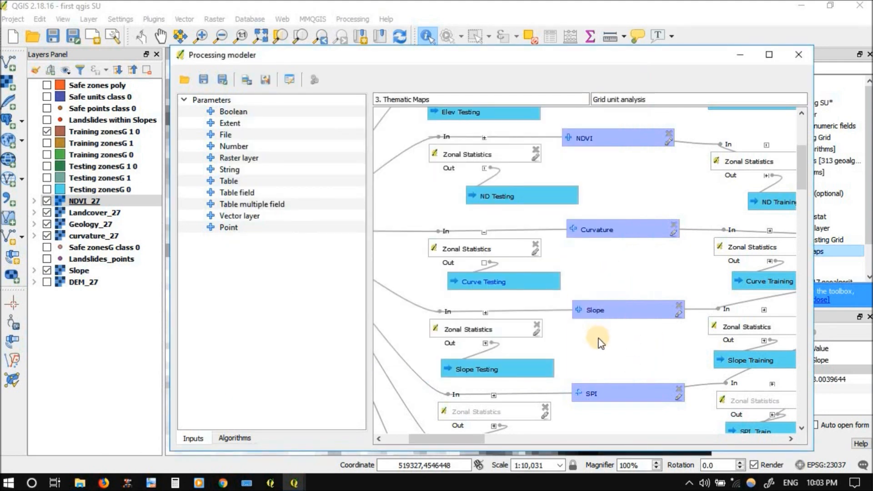
Rename the SPI raster input of the model to Geo
scroll(604, 268, "down", 3)
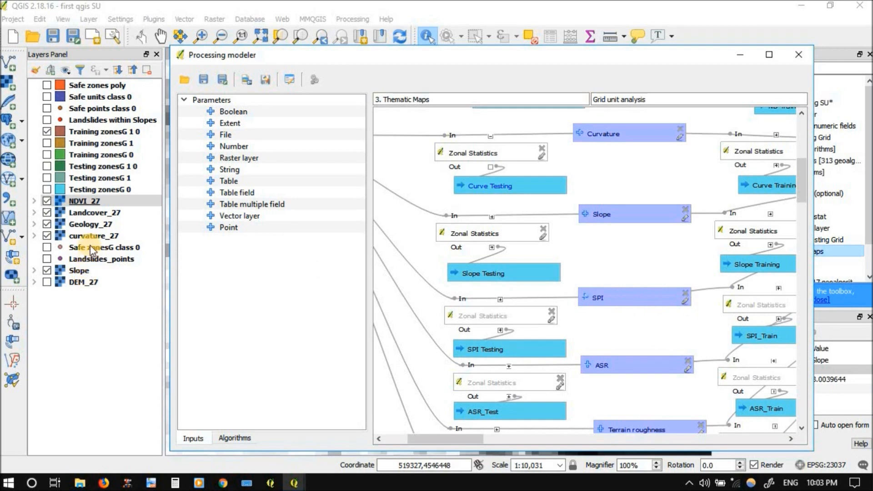
left_click(686, 301)
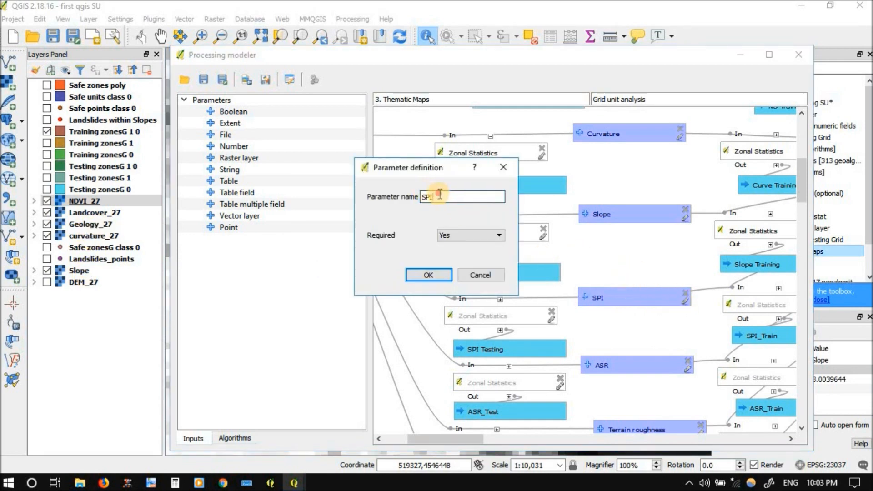
type("GEO")
key("BackSpace")
key("BackSpace")
type("eo")
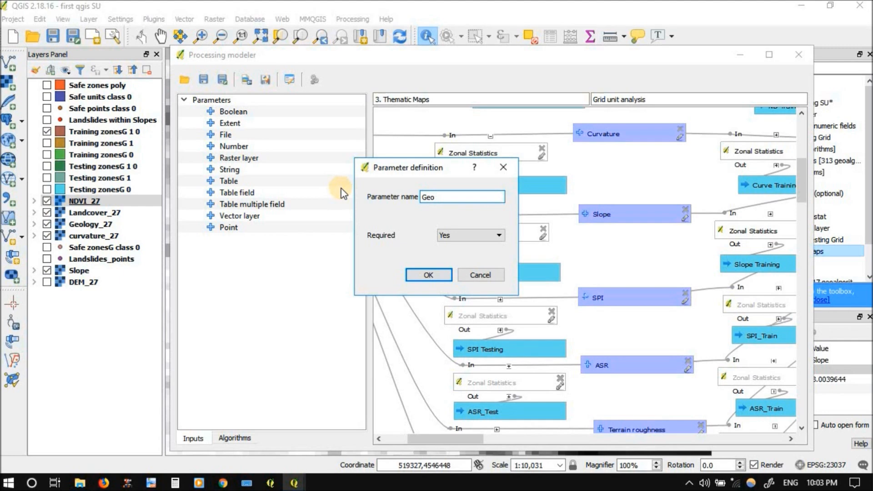
left_click(430, 276)
For Geo's testing Zonal Statistics, set the column prefix to Geo_ and the output name to Geo Testing, and move that output box closer
left_click(551, 321)
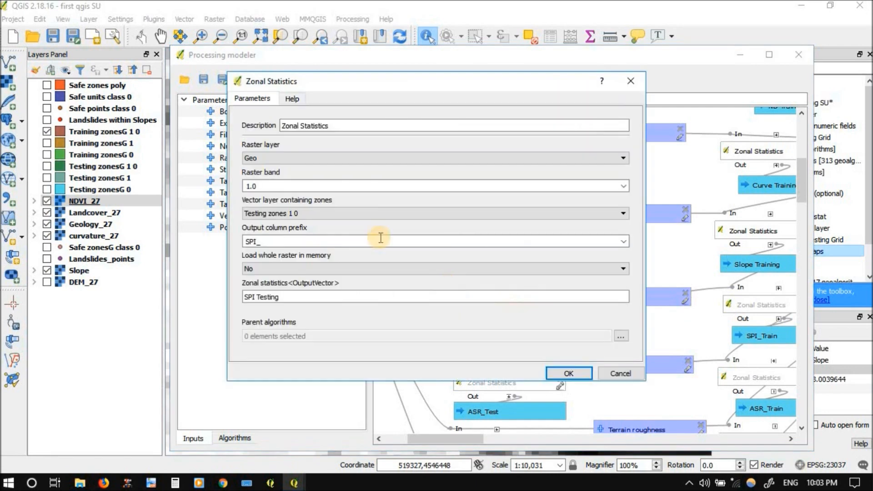
left_click(256, 242)
left_click_drag(256, 242, 212, 222)
key("BackSpace")
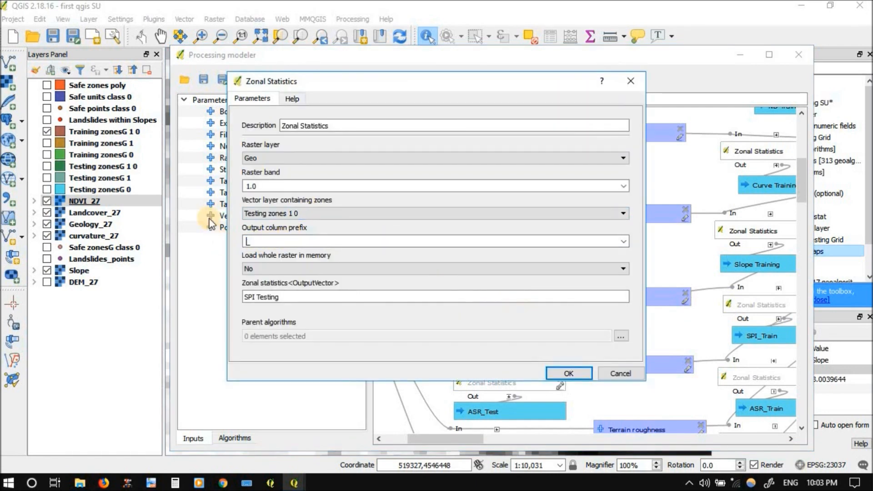
type("Geo")
left_click(253, 297)
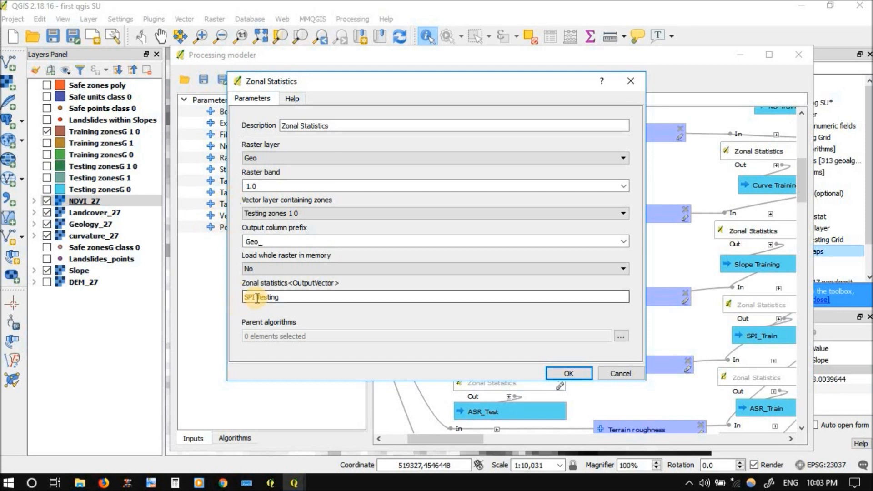
left_click_drag(256, 297, 198, 293)
key("BackSpace")
type("Geo")
left_click(579, 372)
left_click_drag(605, 348, 542, 351)
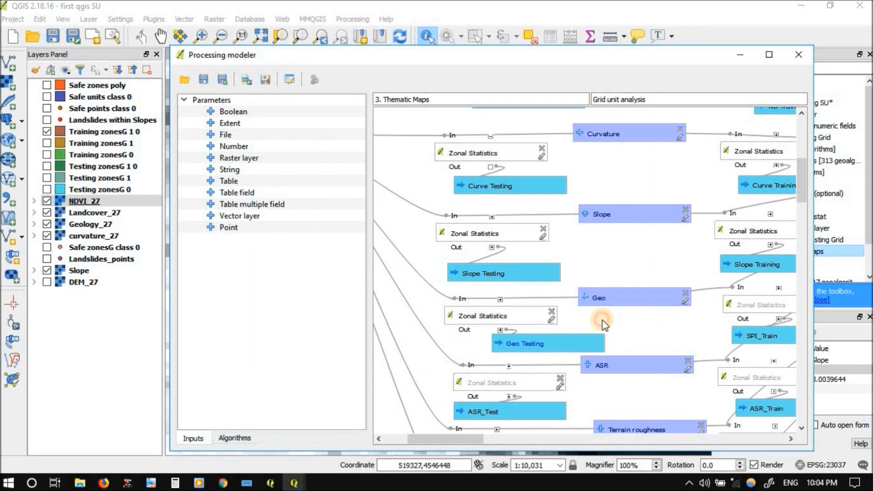
For Geo's training Zonal Statistics, set the column prefix to Geo_ and the output name to Geo_Train, and move both Geo output boxes closer
left_click_drag(602, 320, 534, 312)
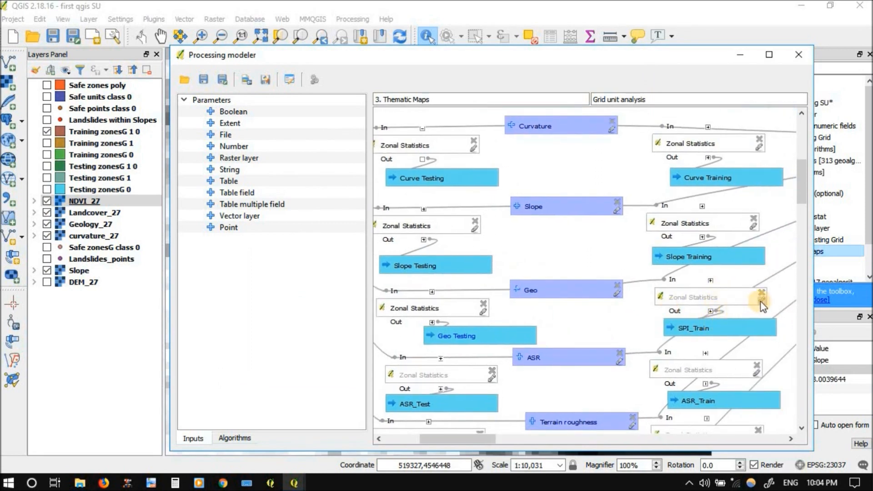
right_click(687, 298)
key("Escape")
right_click(686, 296)
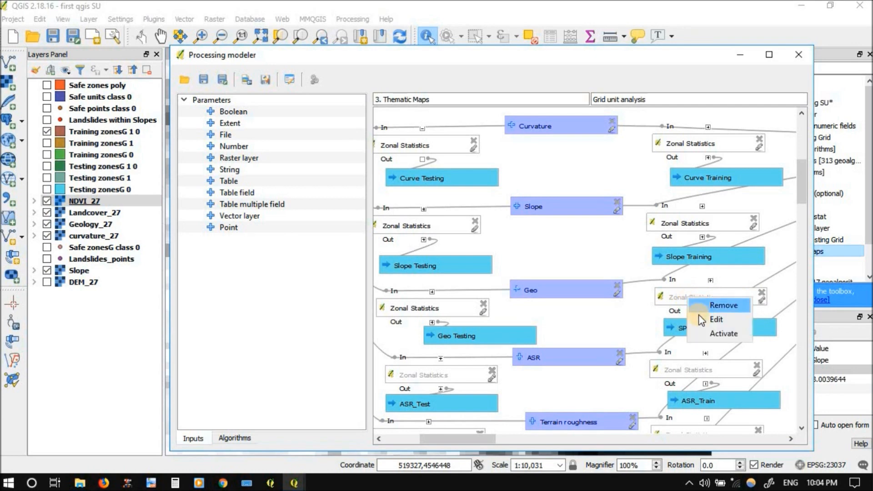
left_click(699, 320)
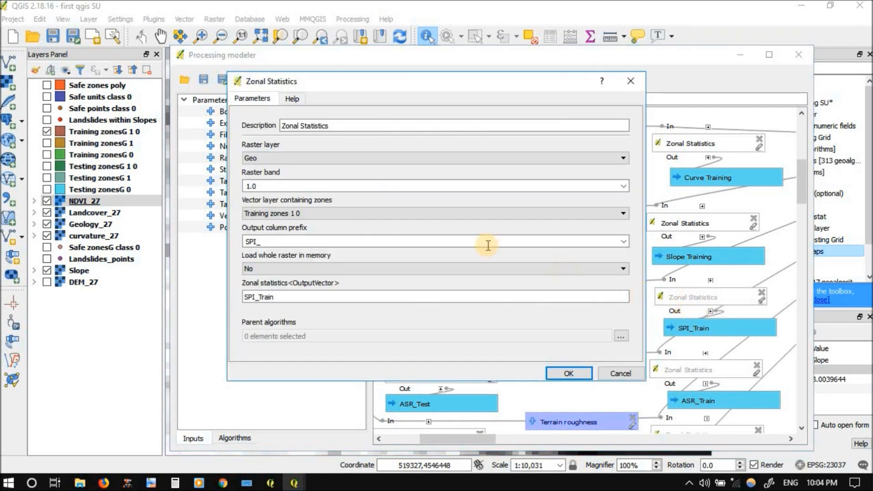
double_click(256, 243)
type("L")
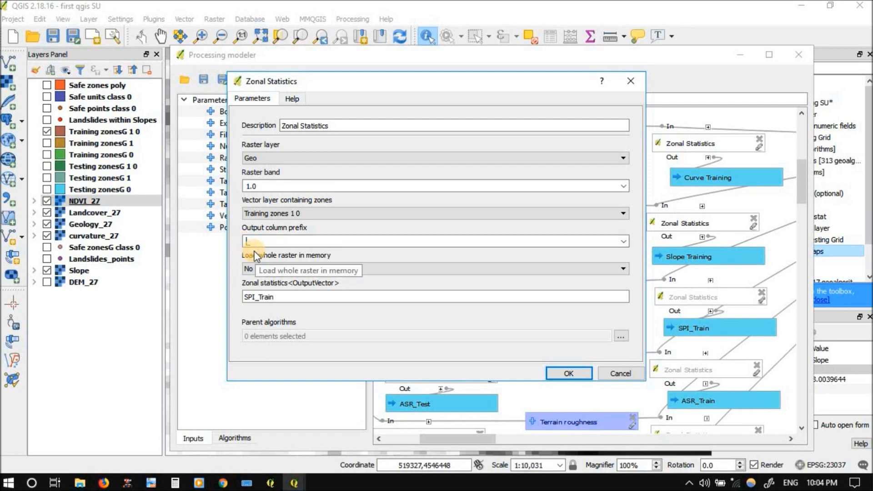
type("Geo_")
left_click(253, 298)
left_click_drag(245, 298, 235, 304)
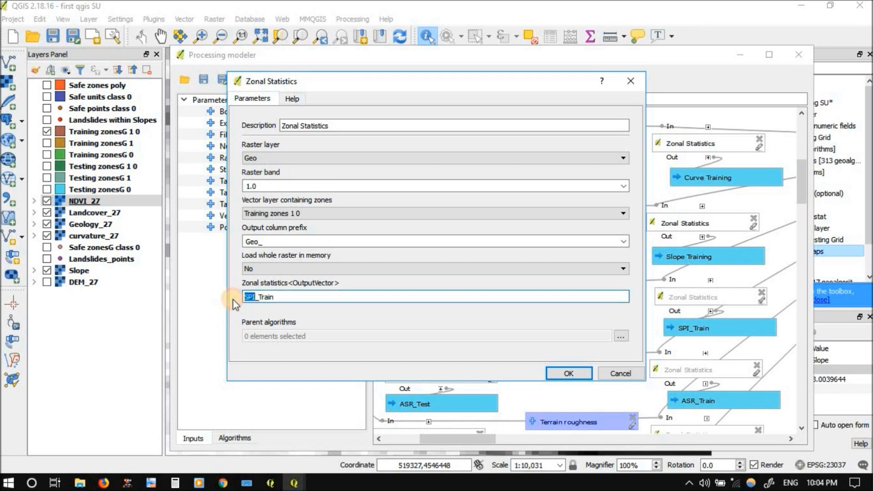
type("Geo")
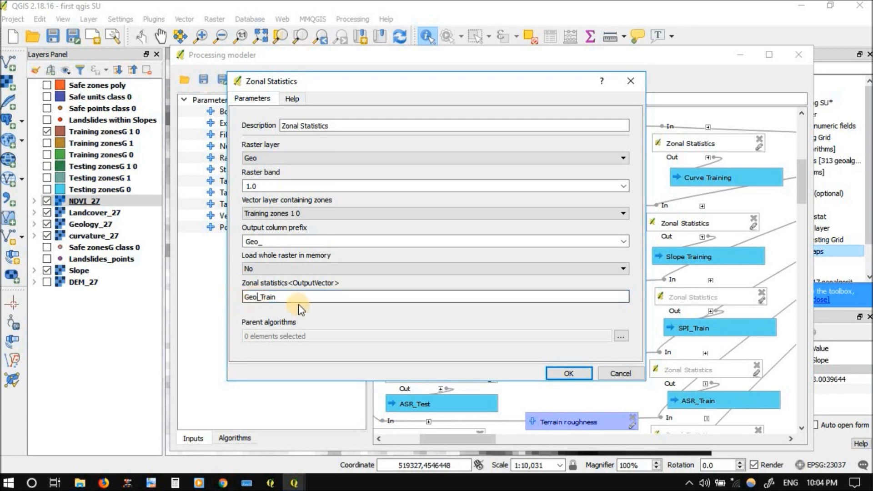
left_click(572, 374)
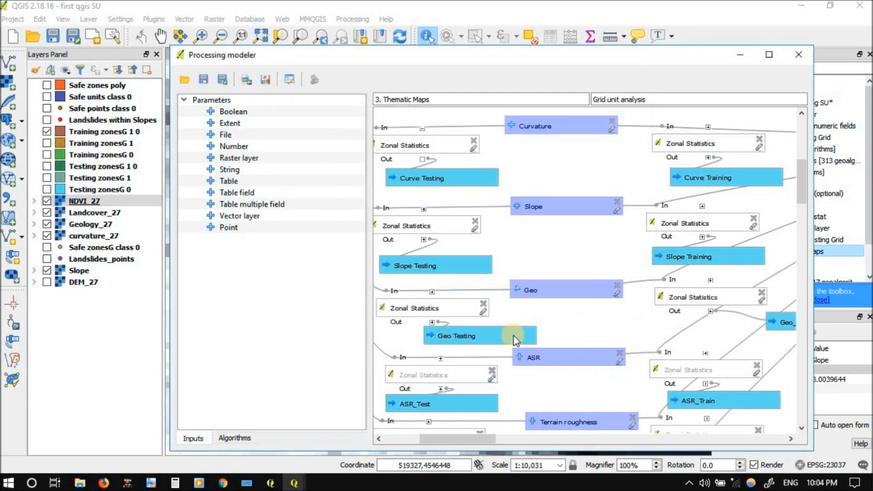
left_click_drag(504, 331, 495, 327)
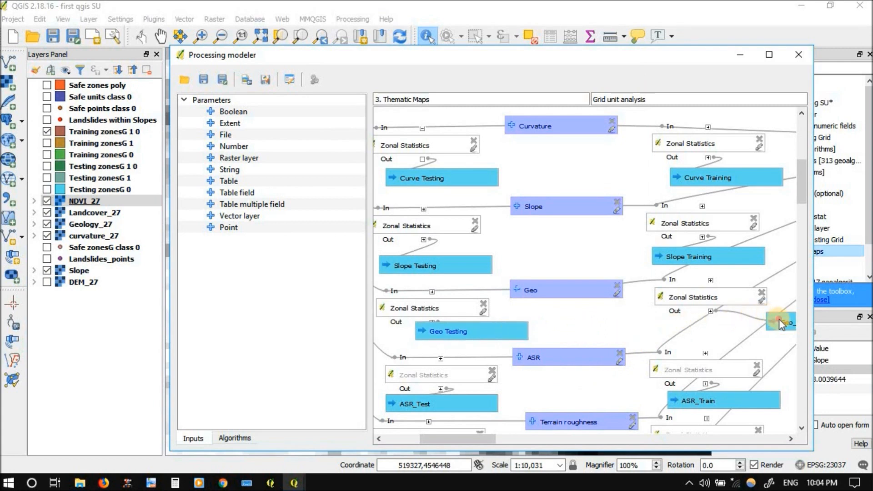
left_click_drag(780, 324, 674, 322)
Rename the ASR raster input of the model to LC
left_click_drag(567, 325, 604, 265)
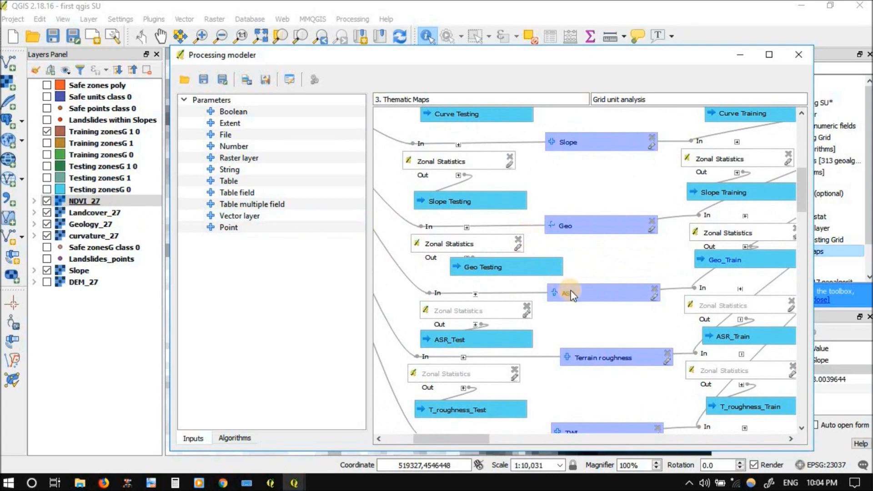
left_click(654, 296)
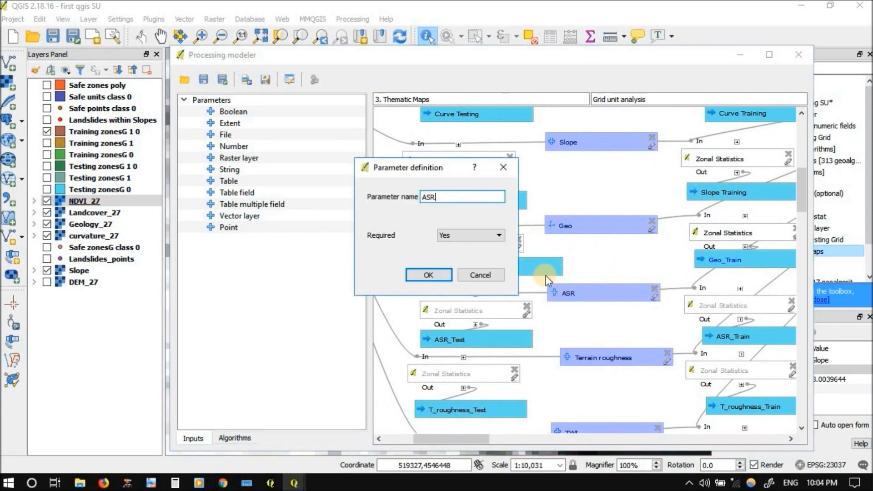
left_click_drag(444, 196, 389, 206)
left_click(429, 274)
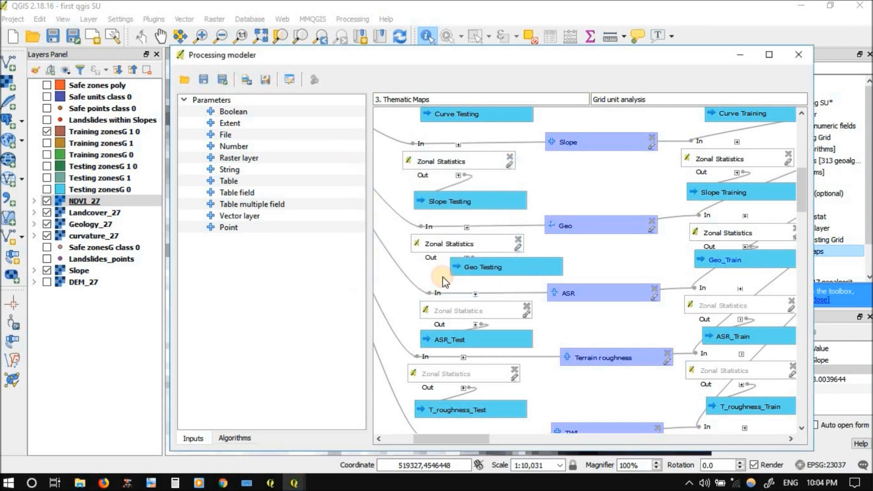
For LC's testing Zonal Statistics, set the column prefix to LC_ and the output name to LC_Test, and move that output box closer
right_click(494, 310)
left_click(506, 328)
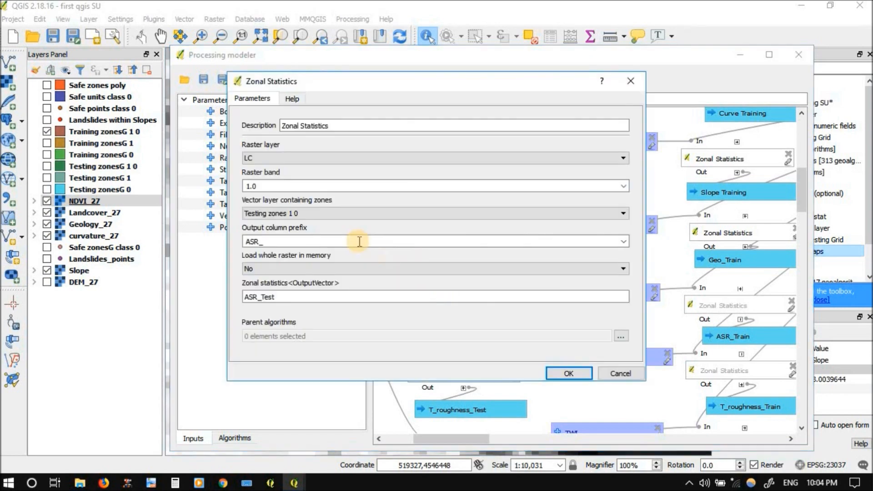
left_click_drag(264, 241, 228, 244)
type("LC_")
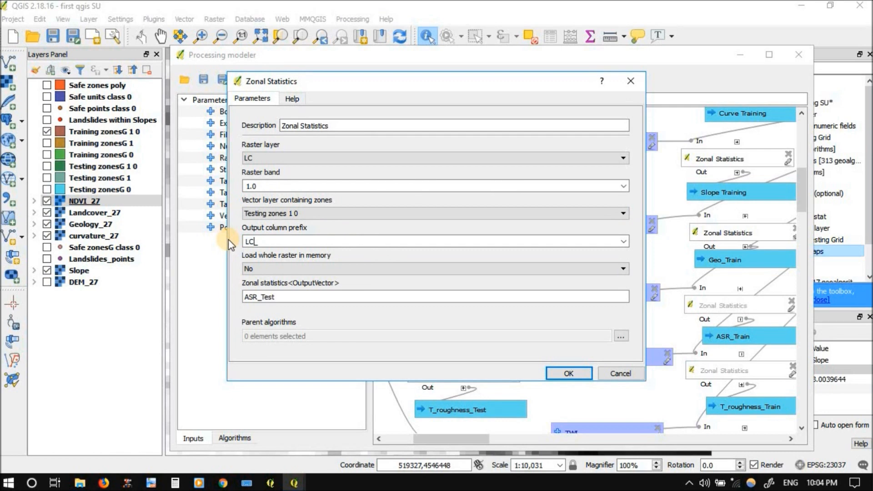
left_click(251, 299)
left_click_drag(260, 298, 223, 301)
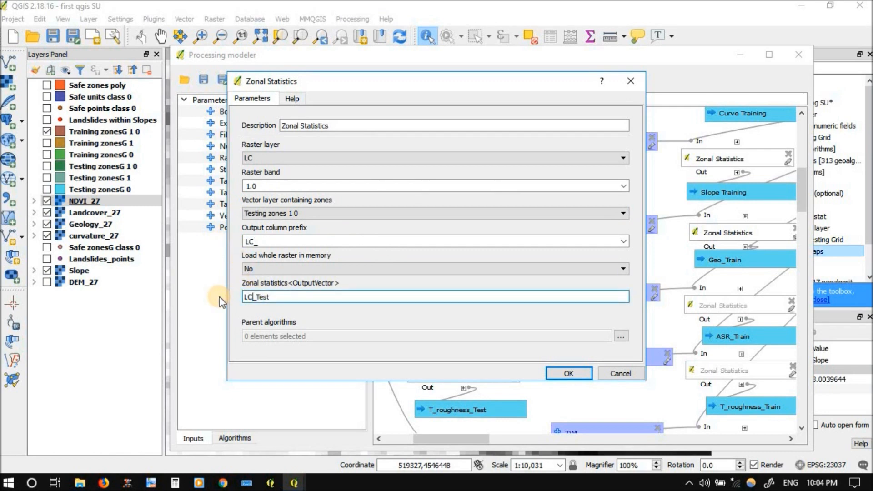
left_click(551, 374)
left_click_drag(561, 338, 512, 344)
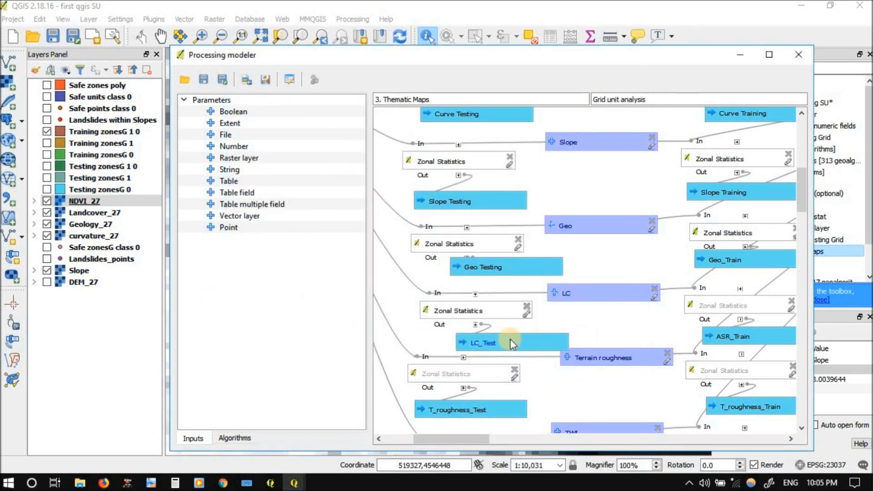
For LC's training Zonal Statistics, set the column prefix to LC_ and the output name to LC_Train, and nudge the LC_Test box
right_click(722, 308)
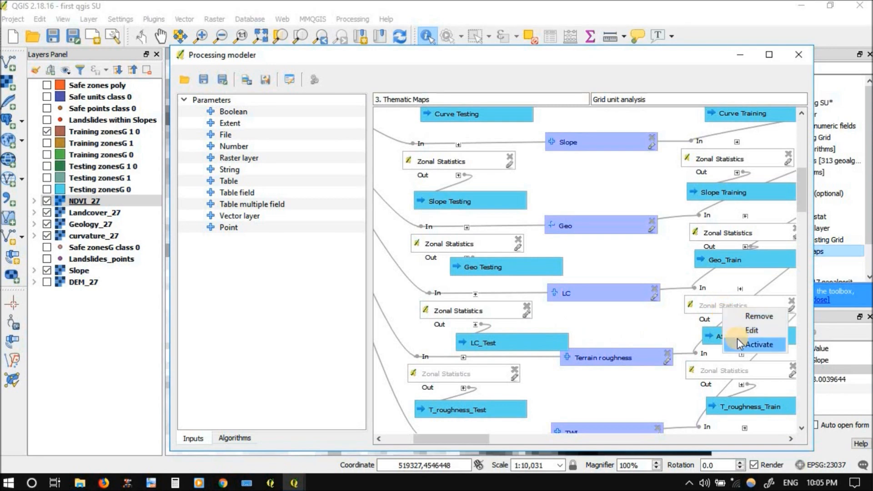
left_click(752, 330)
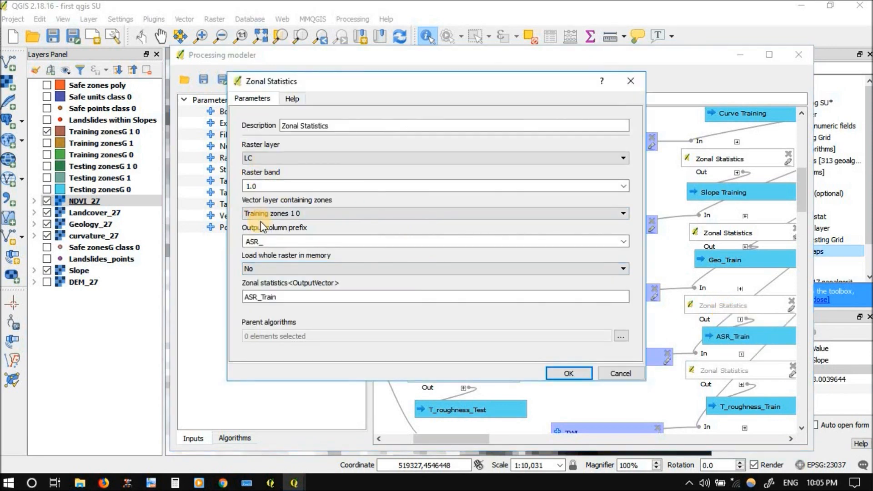
left_click_drag(262, 236, 239, 244)
left_click_drag(255, 298, 213, 298)
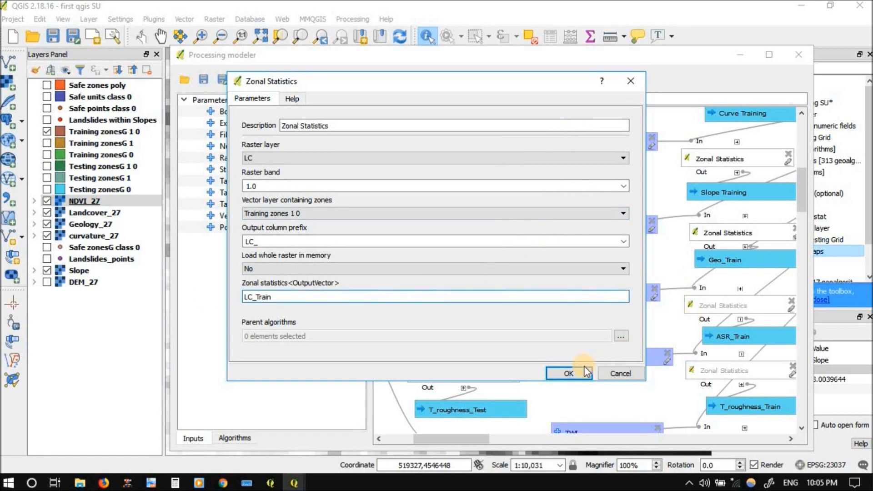
left_click(574, 373)
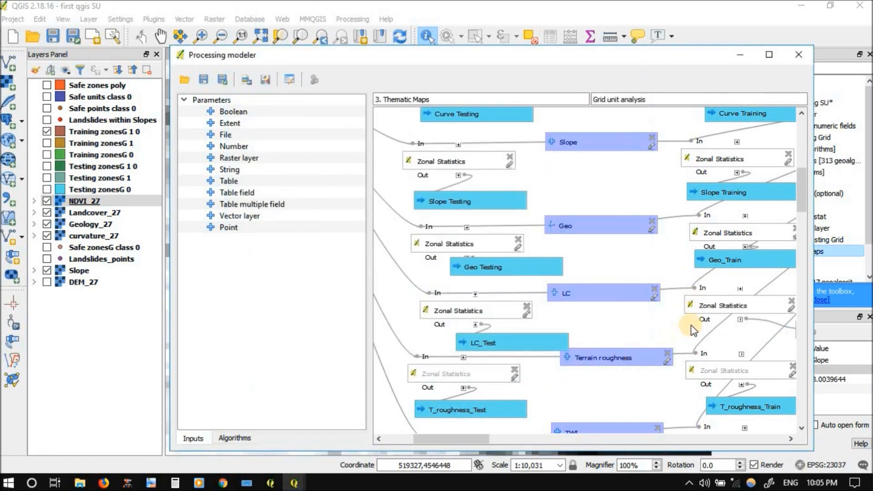
left_click_drag(517, 344, 508, 343)
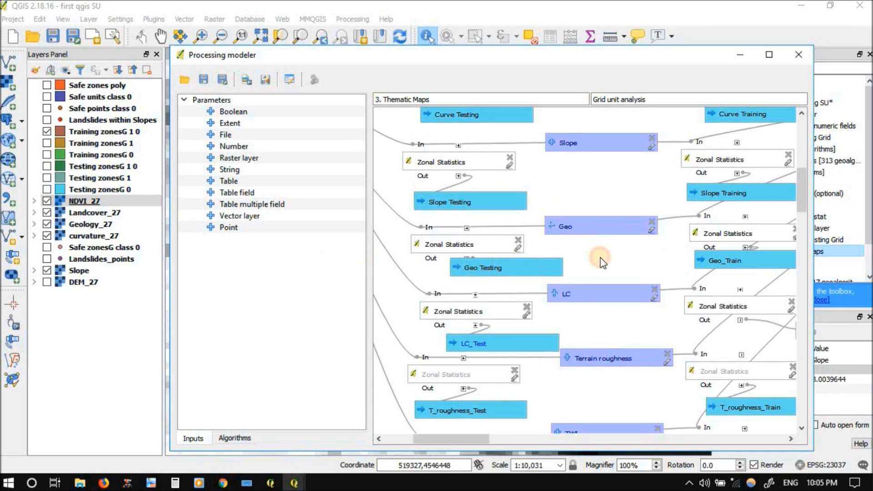
Make the TWI raster input of the model optional by setting Required to No
scroll(602, 325, "up", 3)
scroll(602, 325, "up", 5)
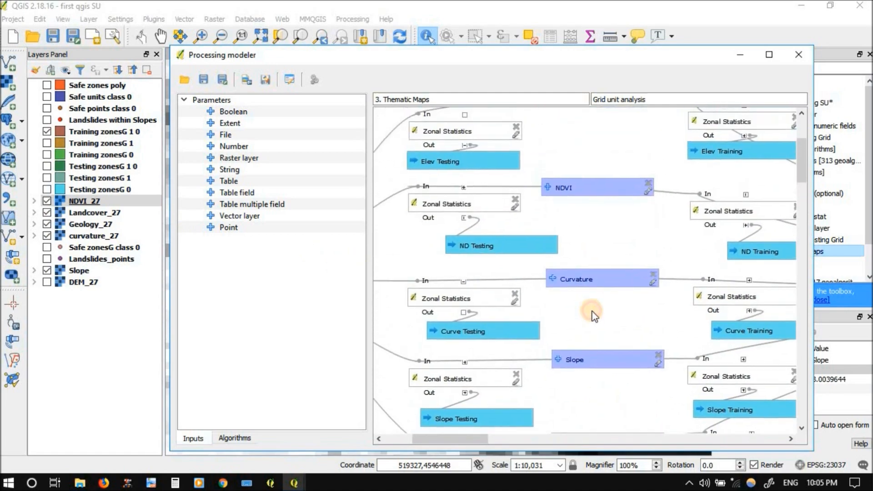
scroll(593, 212, "down", 5)
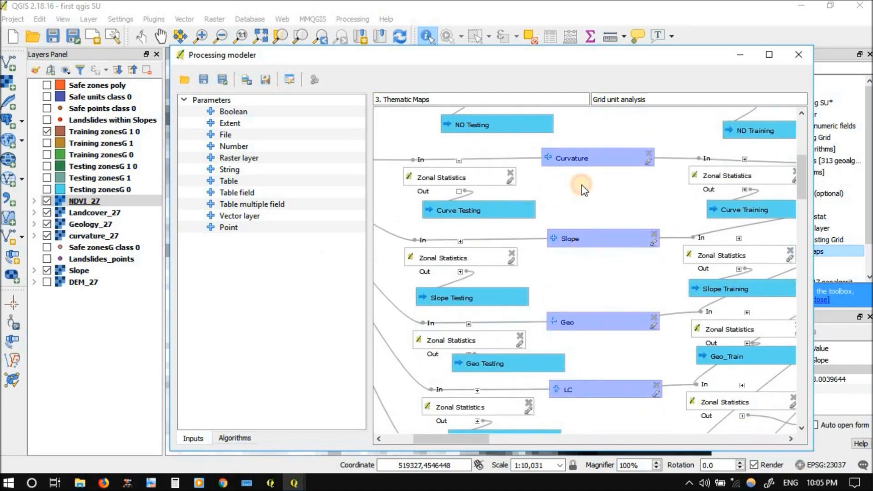
scroll(582, 184, "down", 2)
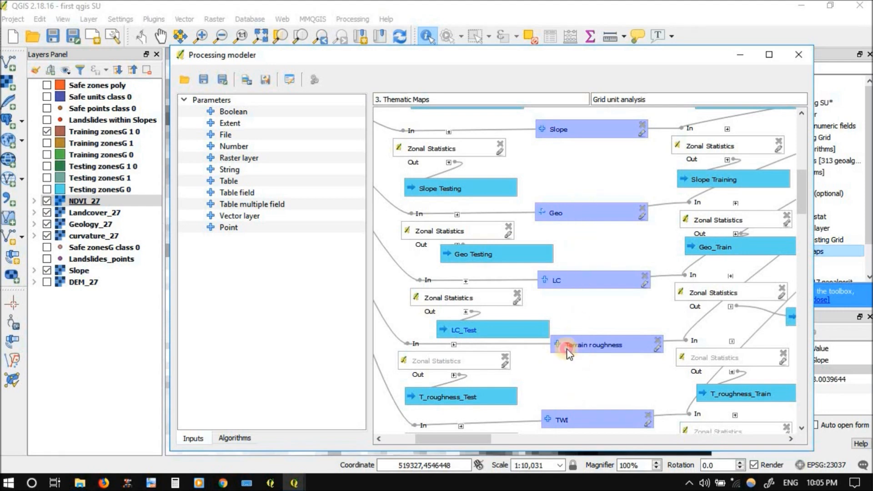
scroll(553, 230, "down", 5)
left_click_drag(554, 228, 603, 229)
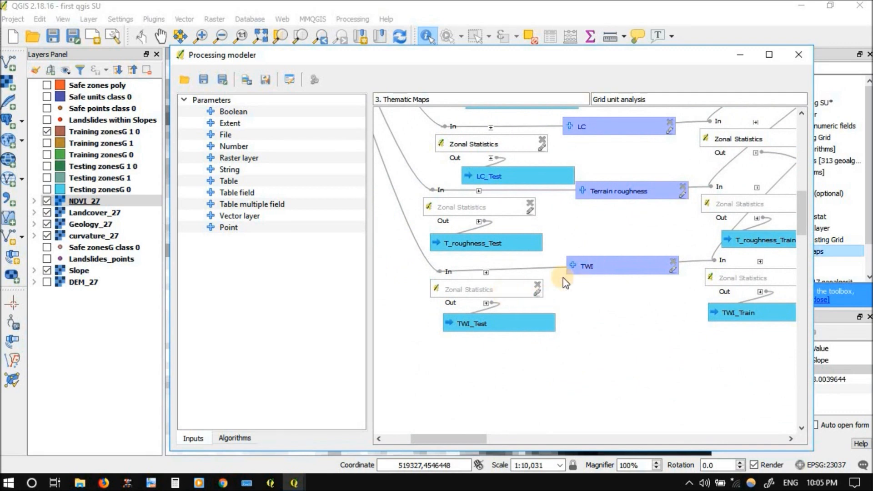
left_click(673, 270)
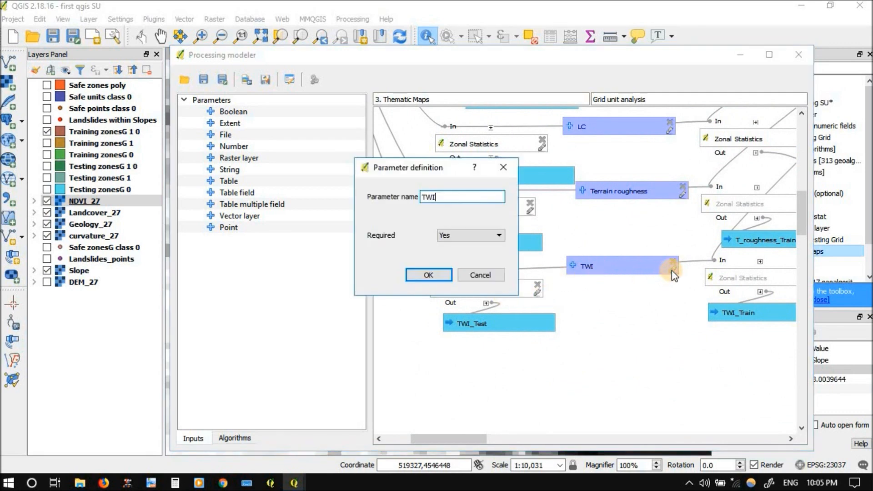
left_click(476, 238)
left_click(465, 255)
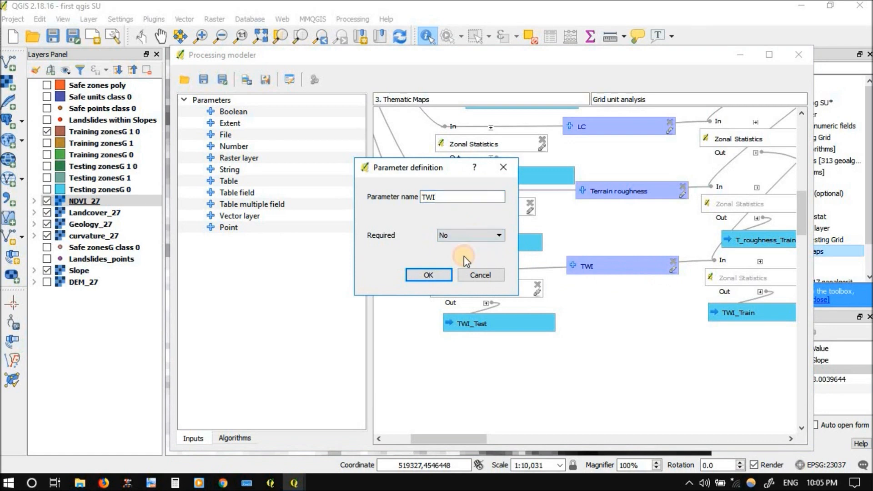
left_click(420, 276)
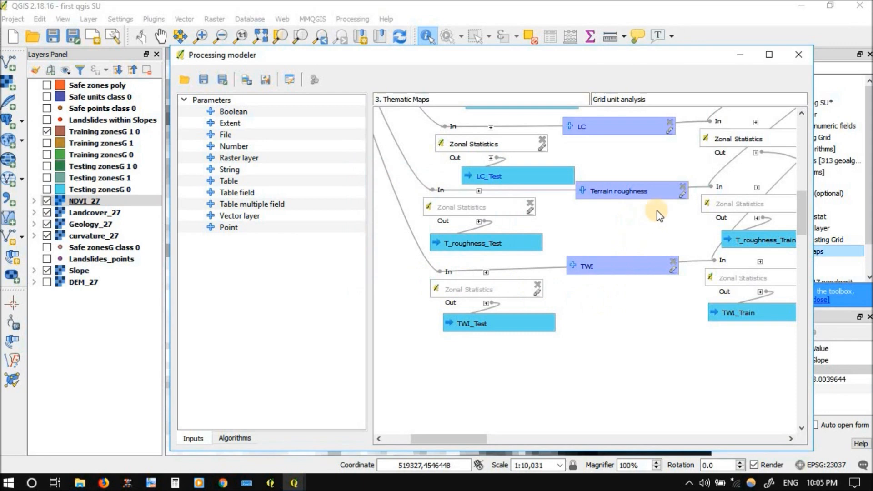
Make the Terrain roughness raster input optional by setting Required to No
left_click(683, 195)
left_click(476, 235)
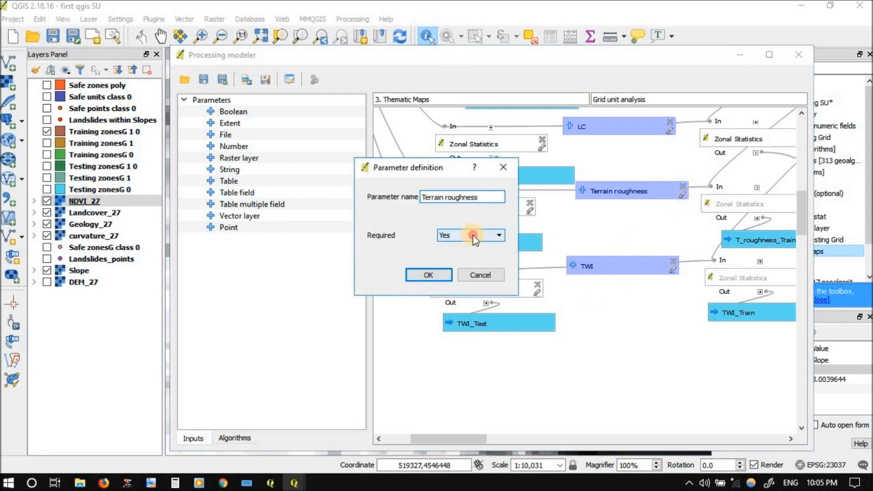
left_click(452, 256)
left_click(426, 275)
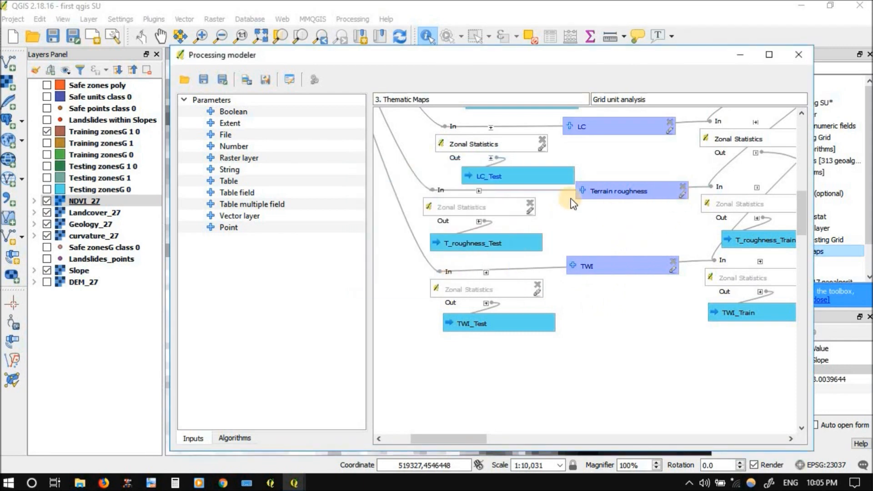
Tidy the model layout by shifting the Elev Testing, ND Testing and ND Training output boxes slightly
scroll(577, 272, "up", 2)
scroll(577, 272, "up", 7)
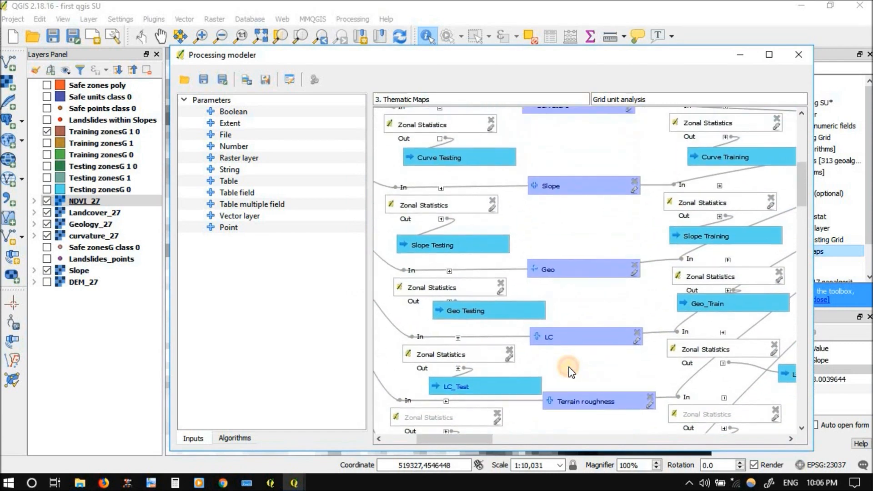
left_click_drag(562, 171, 555, 389)
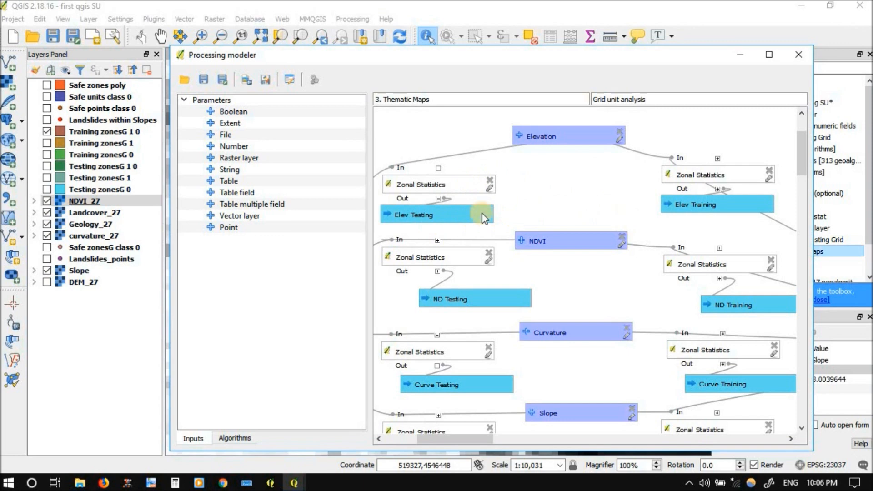
left_click_drag(471, 216, 495, 218)
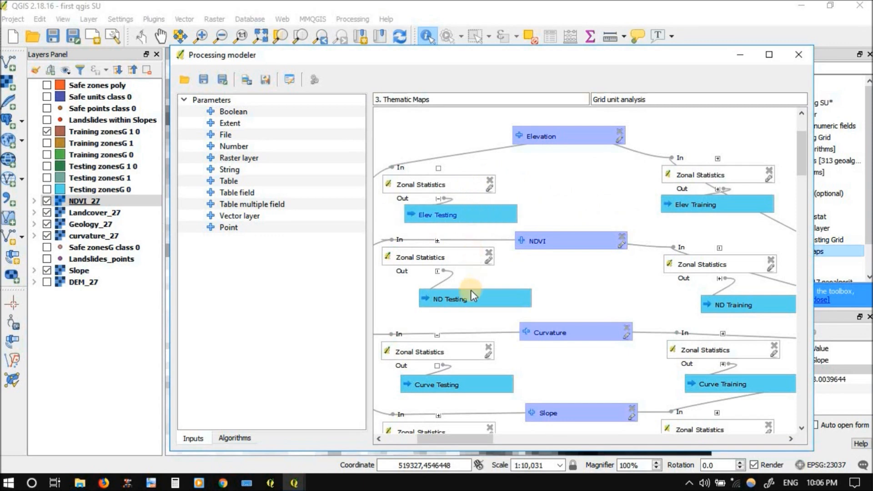
left_click_drag(465, 300, 459, 299)
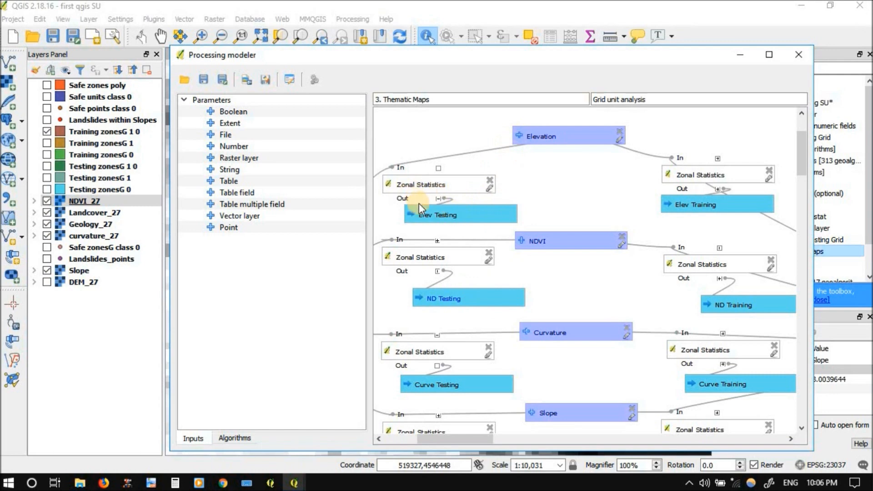
scroll(636, 209, "down", 3)
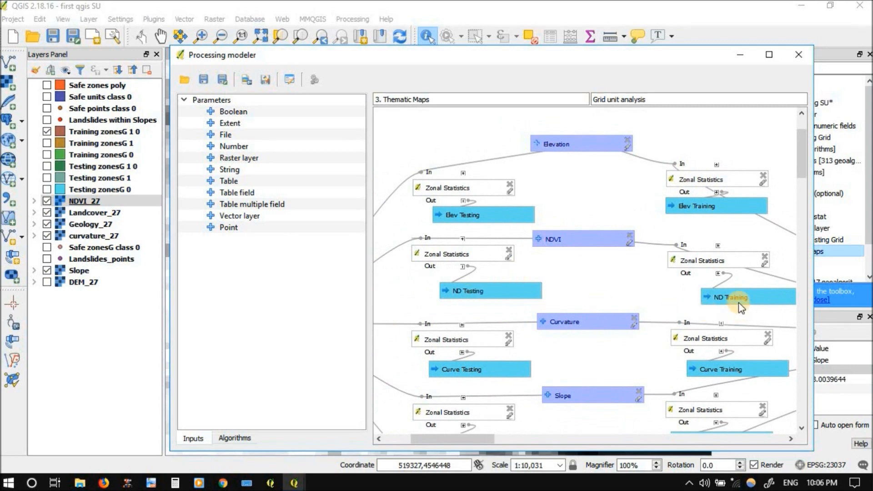
left_click_drag(731, 298, 723, 297)
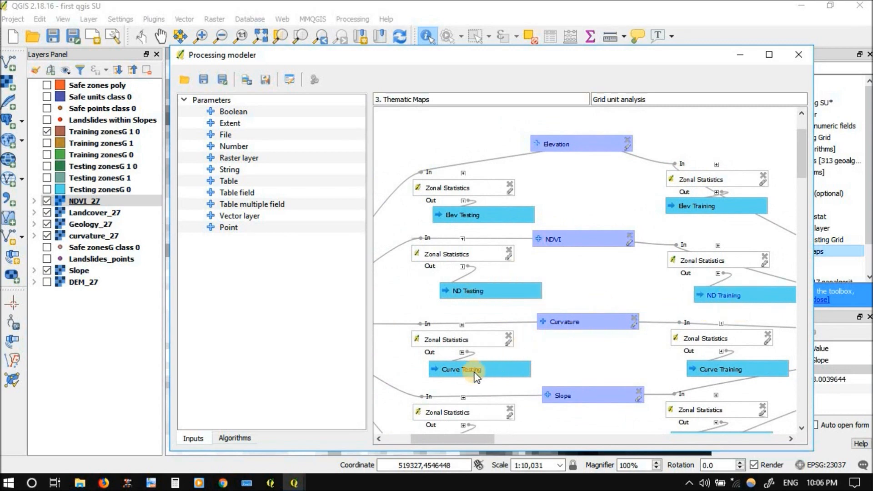
Tidy the model layout by shifting Geo's training Zonal Statistics with its Geo_Train output and the LC_Train and LC_Test output boxes
left_click_drag(600, 362, 591, 181)
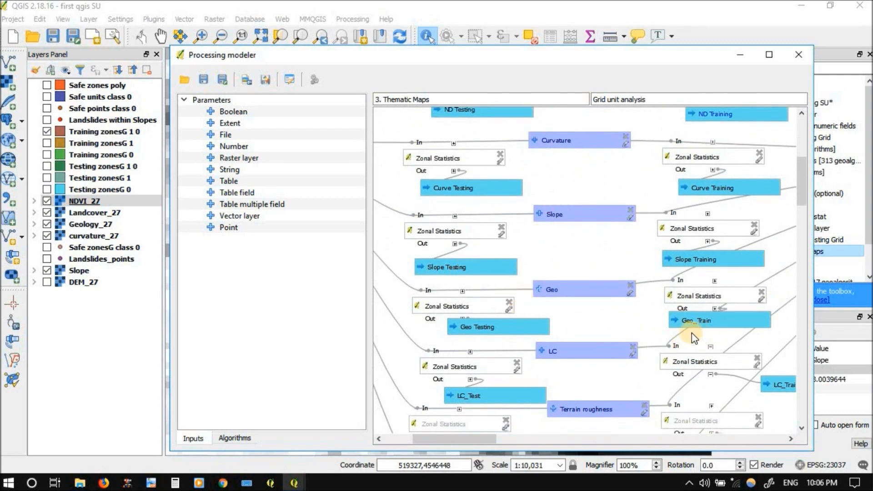
mouse_move(699, 321)
left_mouse_down()
mouse_move(708, 331)
mouse_move(705, 313)
left_mouse_up()
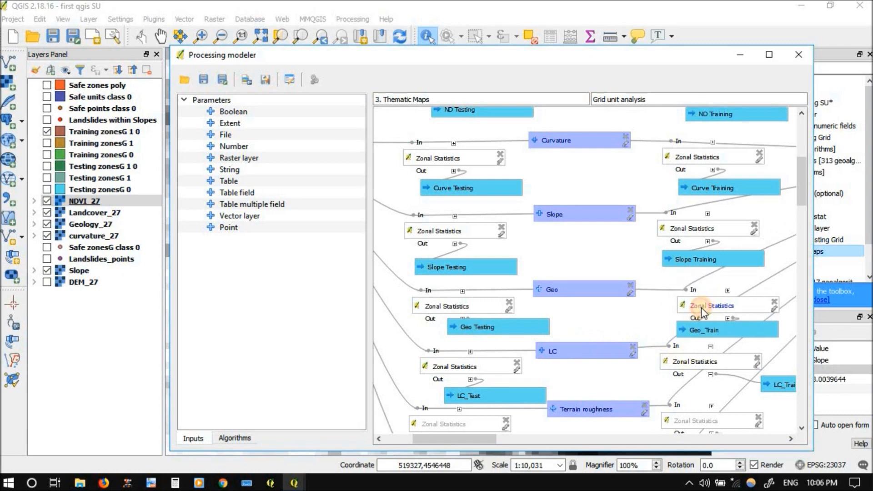
left_click_drag(782, 386, 723, 386)
left_click_drag(503, 391, 493, 388)
scroll(580, 291, "down", 3)
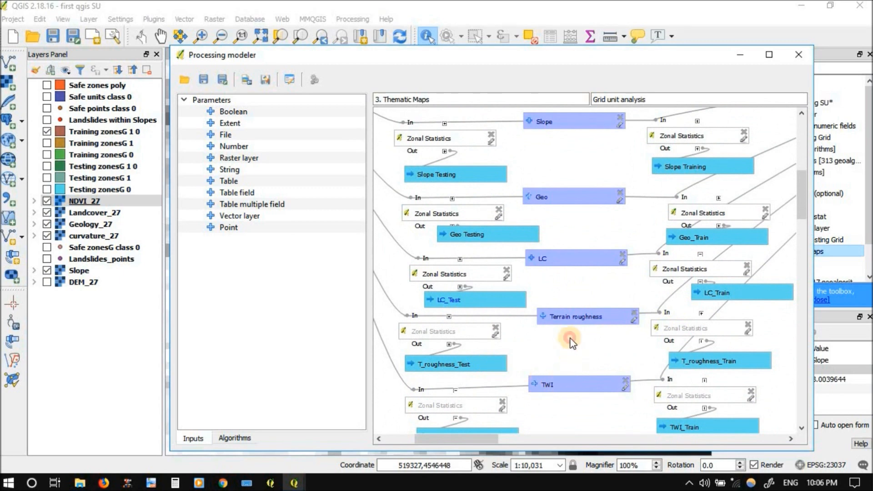
scroll(569, 342, "down", 2)
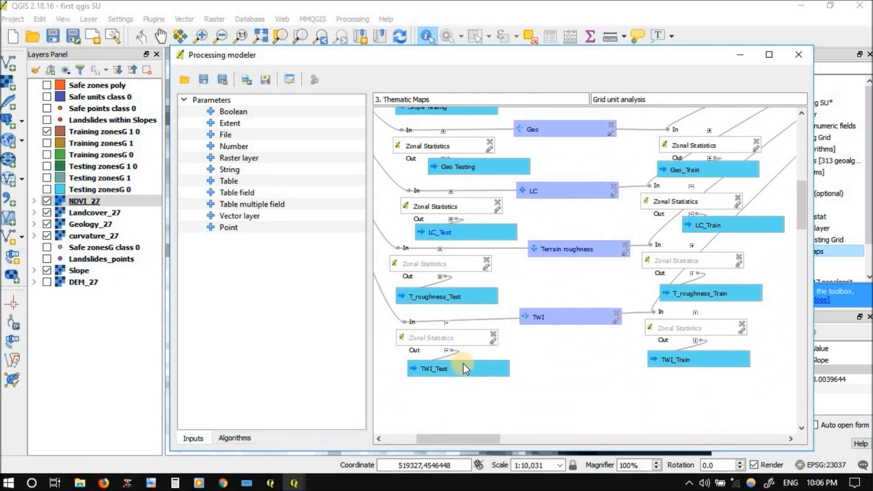
Save the edited Thematic Maps model and close the modeler
left_click(202, 81)
left_click(522, 271)
left_click(797, 54)
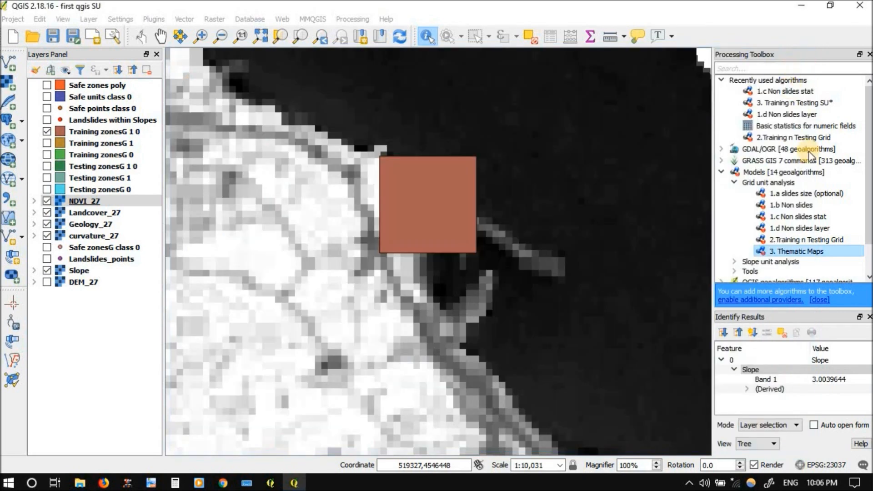
left_click(734, 184)
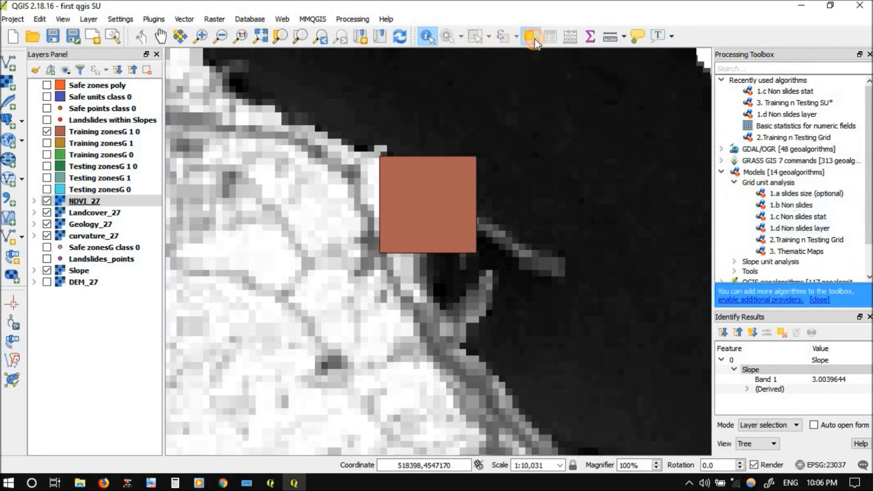
Open the 3. Thematic Maps model for running and set Slope to Slope, LC to Landcover_27 and Geo to Geology_27
double_click(770, 252)
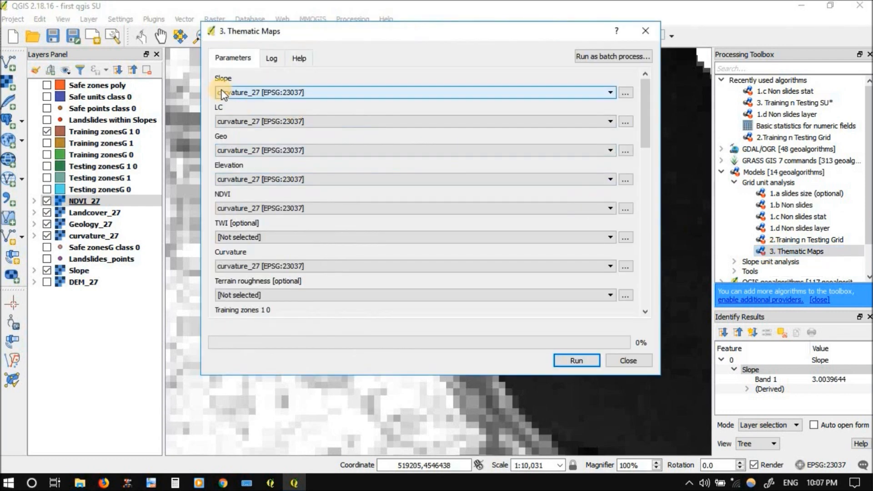
left_click(239, 92)
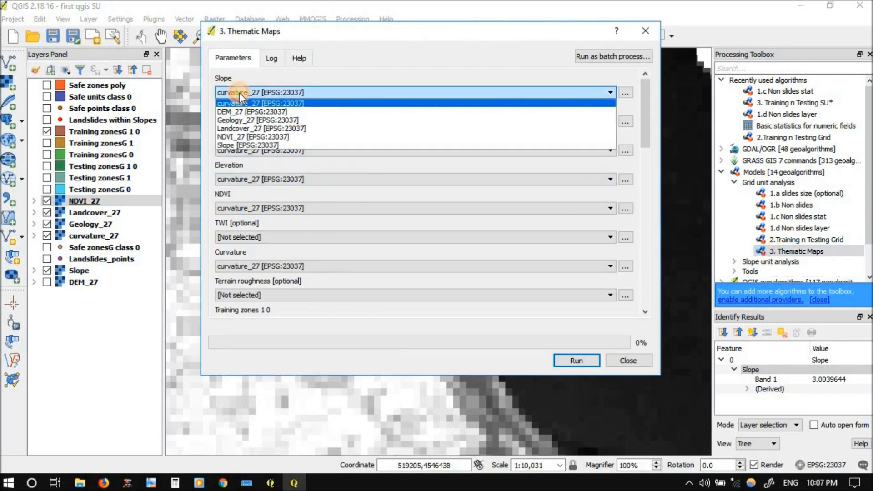
left_click(237, 145)
left_click(242, 121)
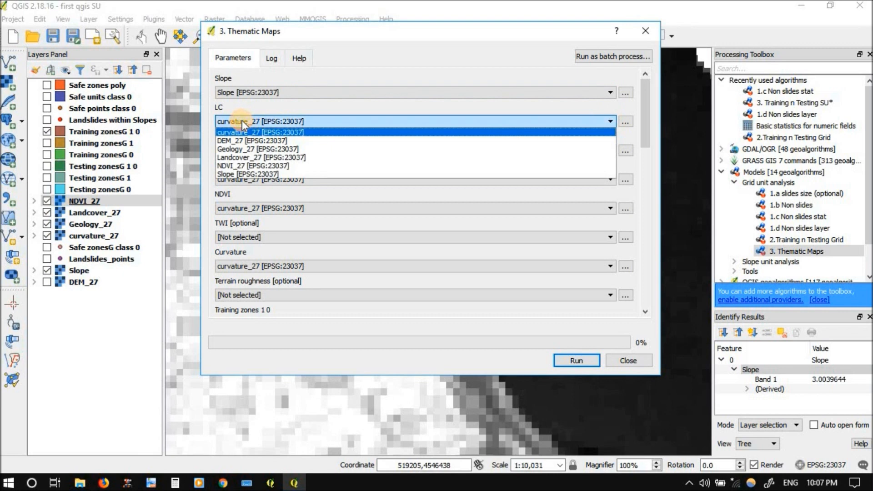
left_click(239, 159)
left_click(234, 150)
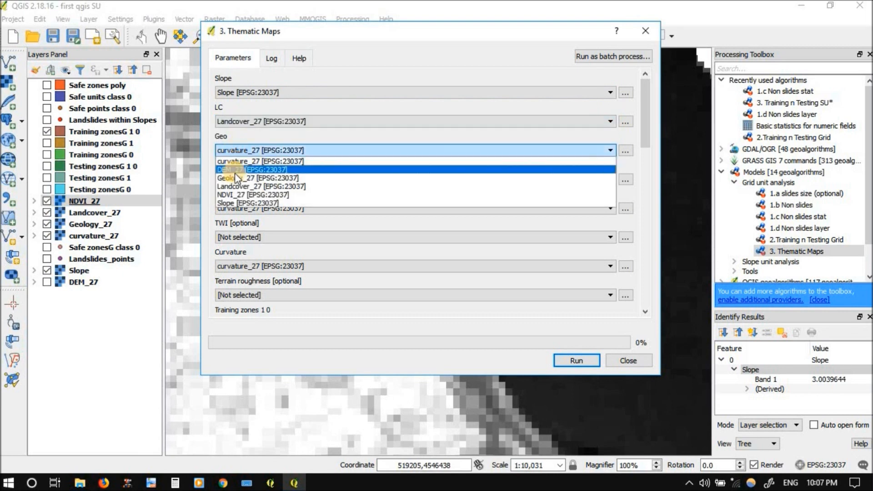
left_click(234, 174)
Set the model's Elevation input to DEM_27 and NDVI to NDVI_27, keeping curvature_27 for Curvature
left_click(236, 179)
left_click(234, 198)
left_click(246, 210)
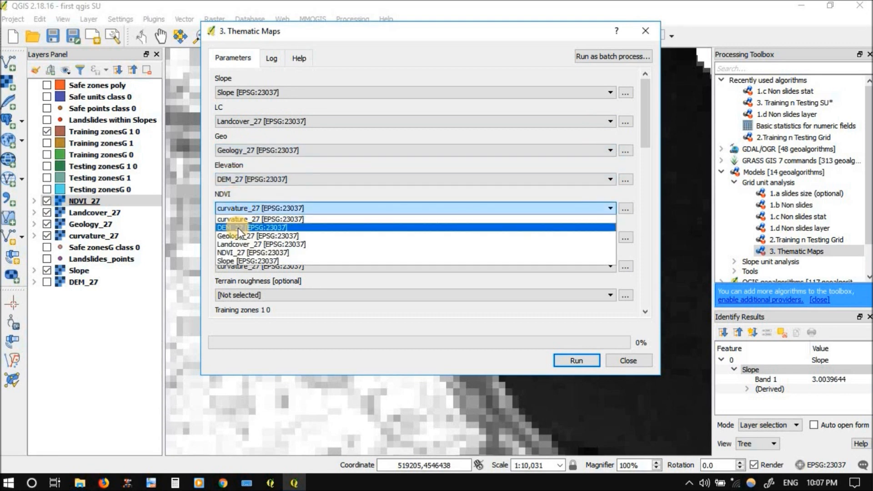
left_click(237, 252)
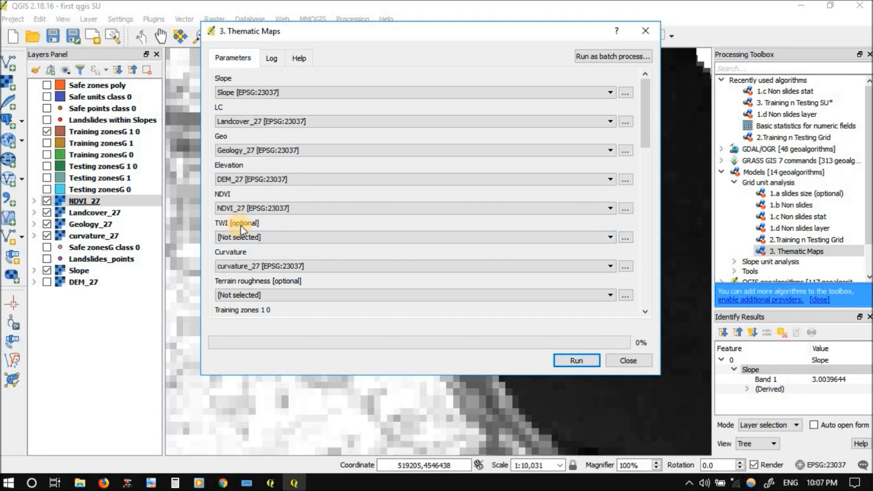
left_click(250, 264)
left_click(248, 264)
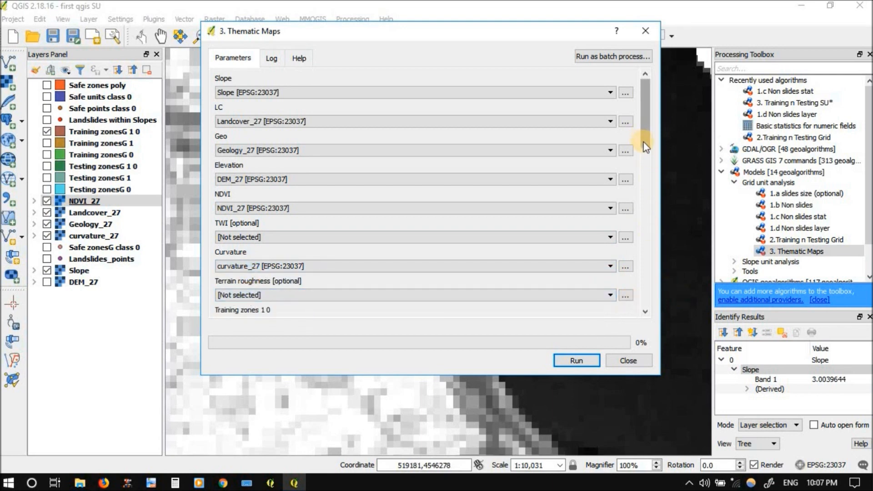
Set Training zones 1 0 to Training zonesG 1 0 and Testing zones 1 0 to Testing zonesG 1 0
scroll(648, 175, "down", 5)
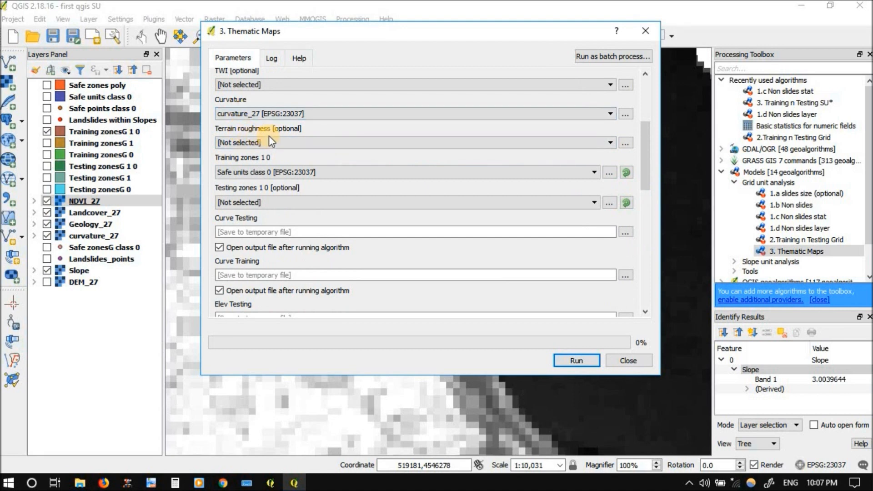
left_click(249, 173)
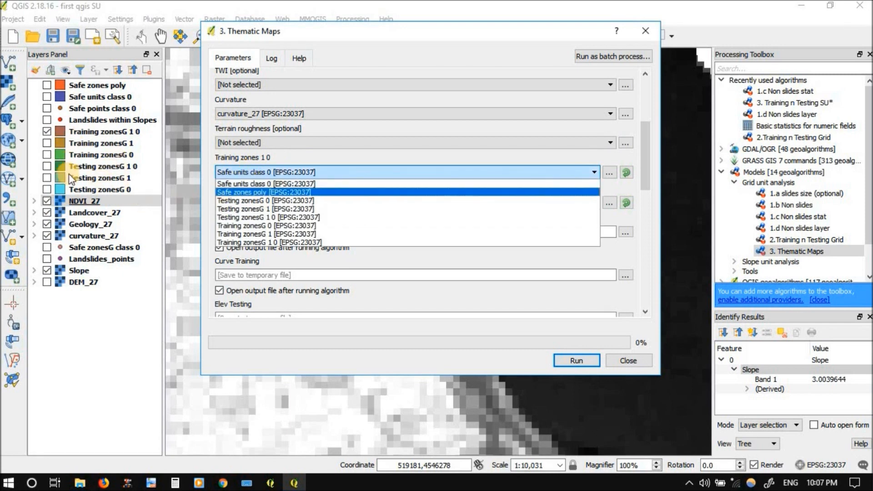
left_click(243, 242)
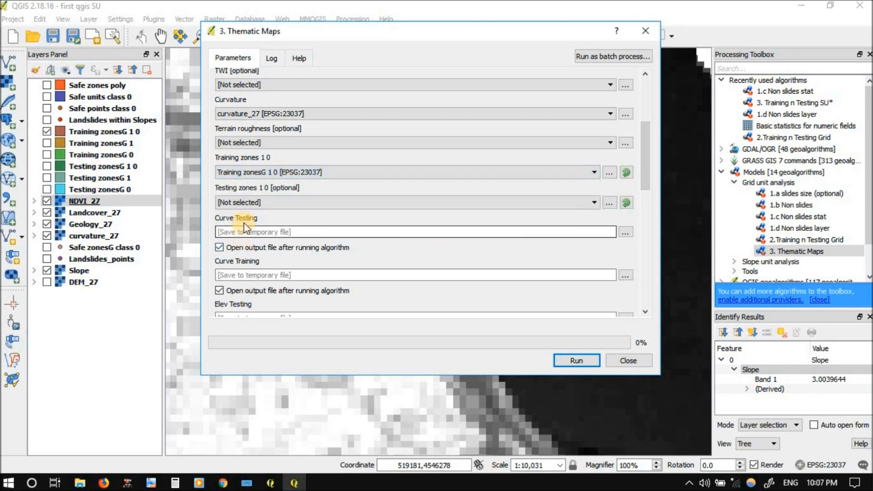
left_click(247, 203)
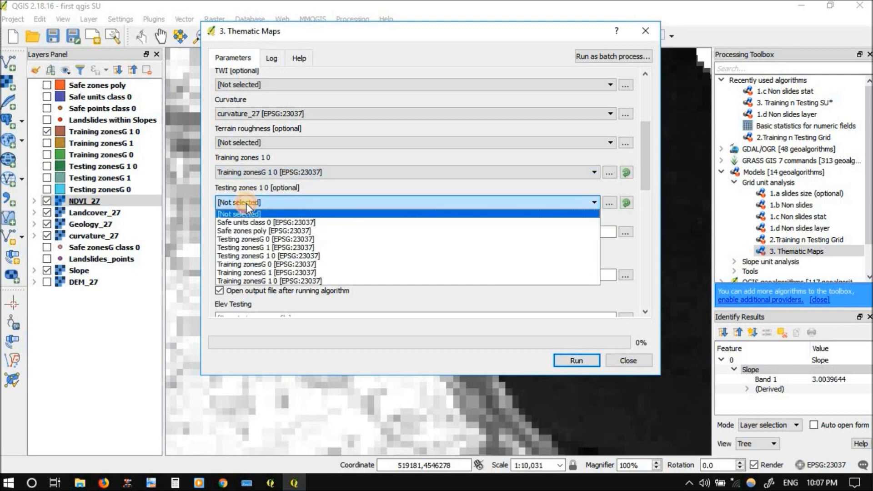
left_click(255, 255)
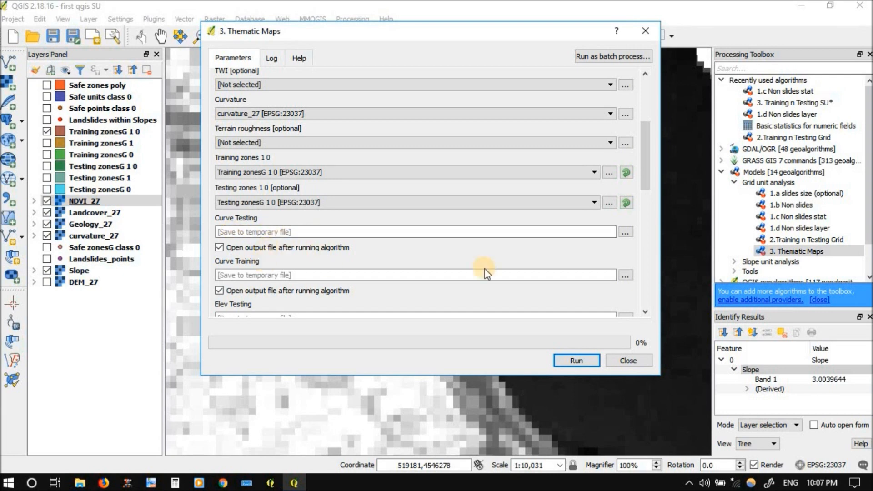
Review the model's output settings and run it with all outputs saved to temporary files
left_click_drag(647, 179, 648, 303)
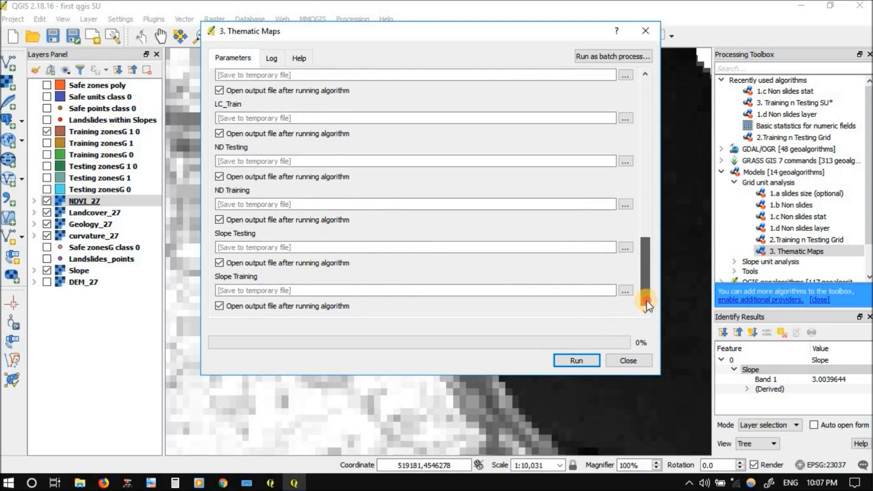
left_click_drag(645, 287, 655, 100)
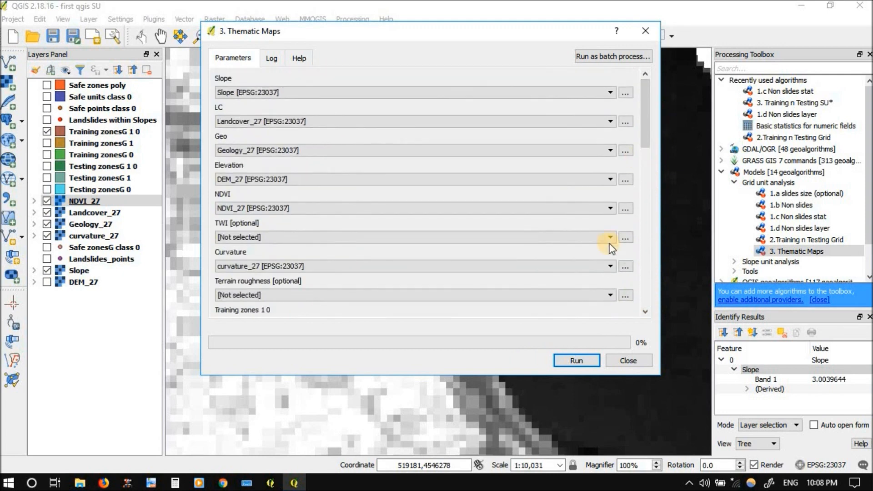
left_click(579, 357)
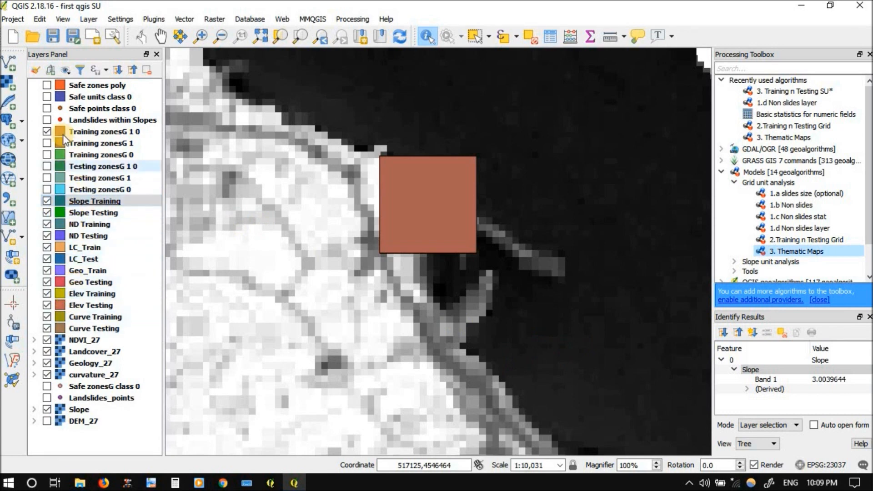
Hide Training zonesG 1 0 and the NDVI_27, Landcover_27, Geology_27, curvature_27 and Slope rasters, and show the full extent of the output zones
left_click(47, 132)
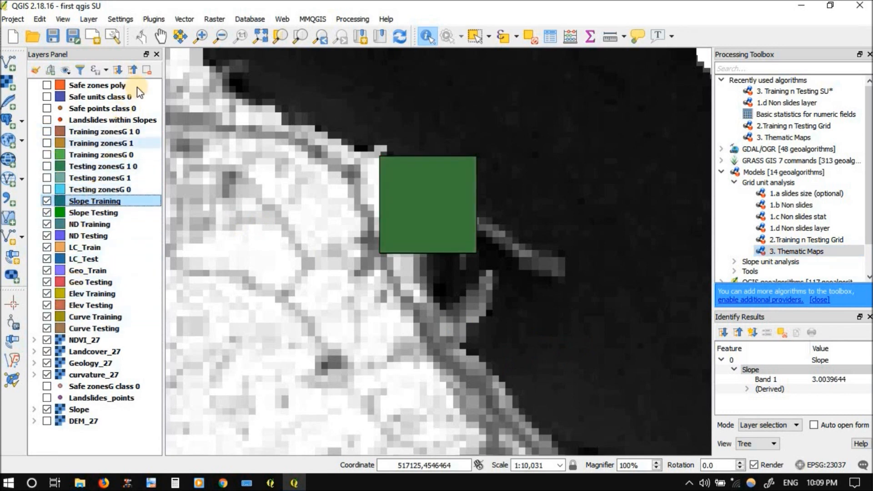
left_click(301, 36)
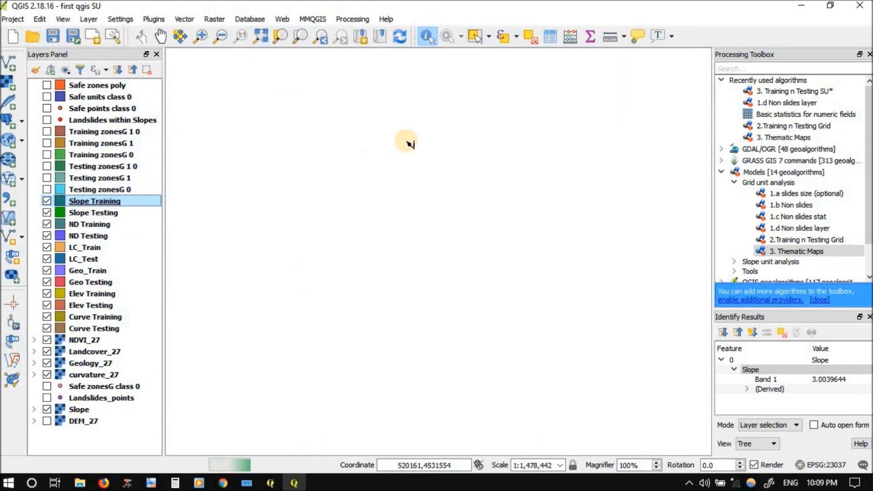
scroll(536, 145, "up", 1)
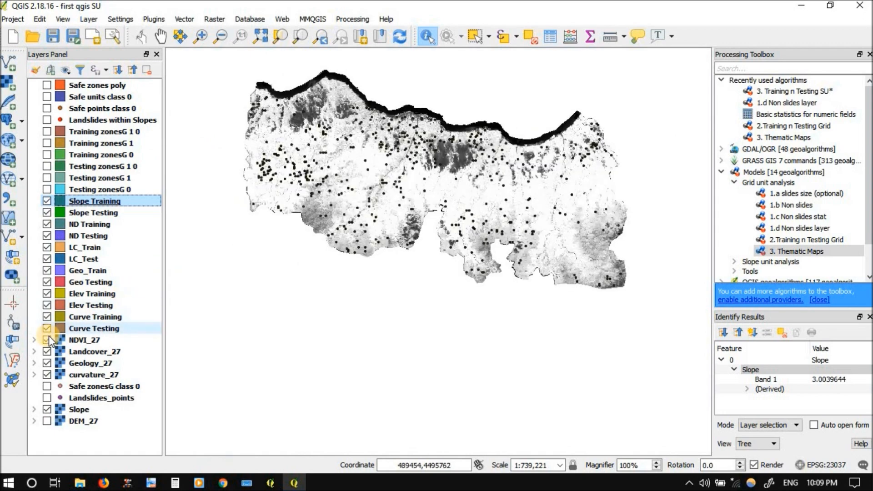
left_click(47, 340)
left_click(47, 352)
left_click(48, 363)
left_click(47, 374)
left_click(46, 410)
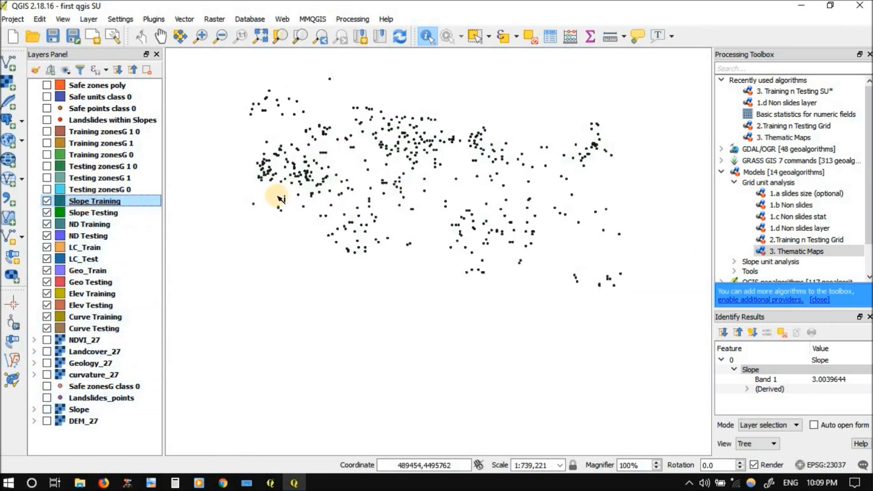
Open the Slope Training attribute table and examine its slope statistics columns and the rows of both zone classes
scroll(326, 132, "up", 3)
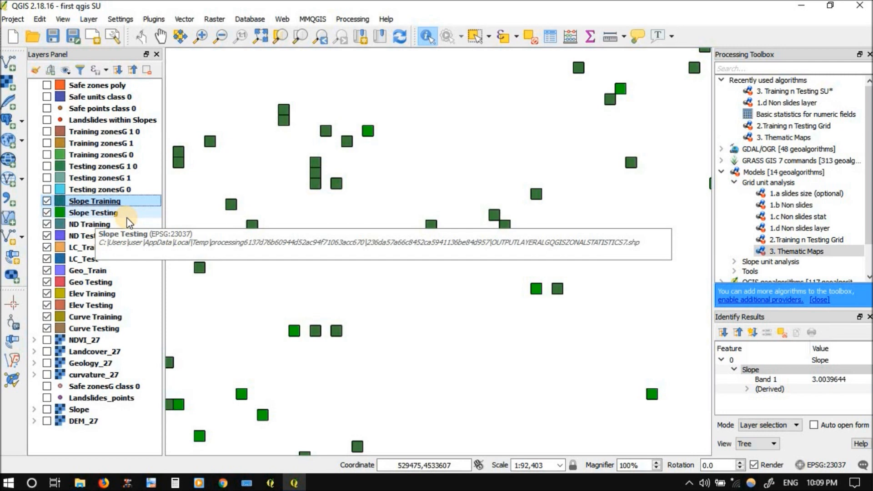
right_click(94, 204)
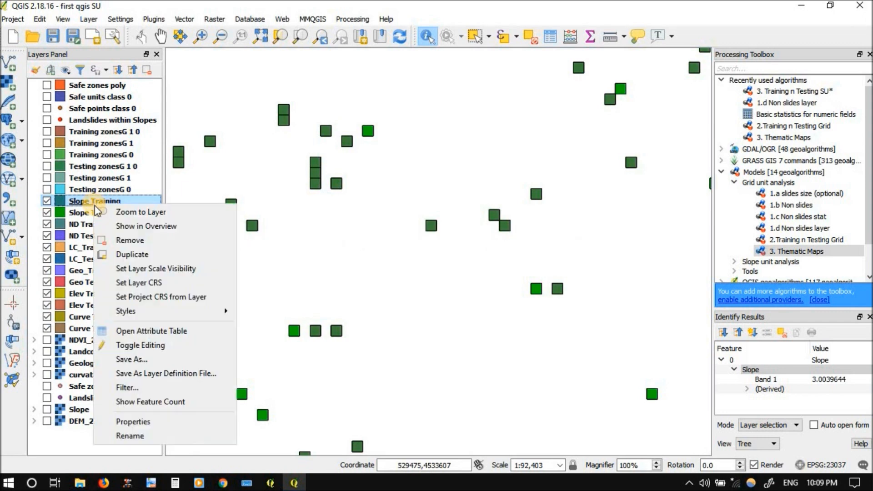
left_click(108, 335)
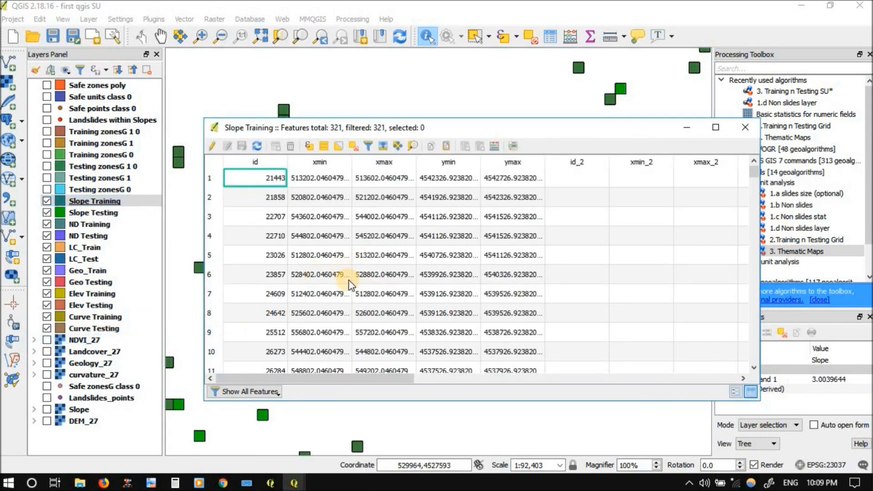
left_click_drag(367, 380, 510, 375)
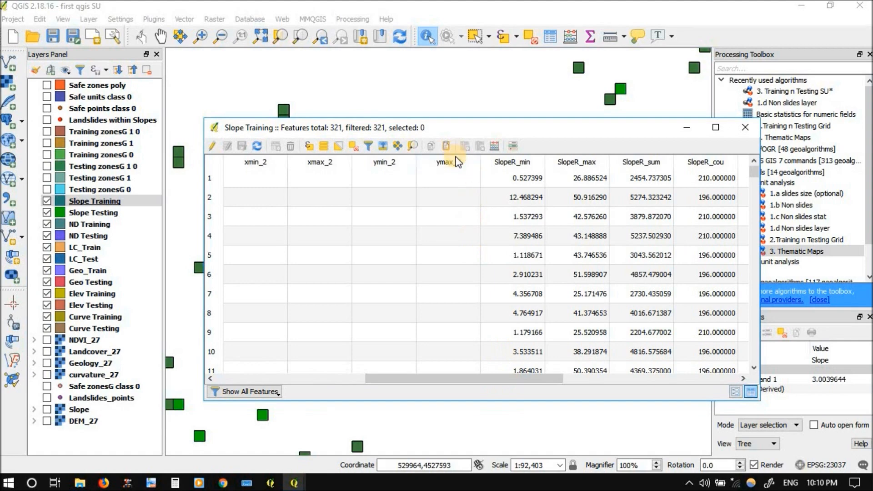
left_click_drag(441, 378, 266, 364)
left_click_drag(755, 182, 752, 261)
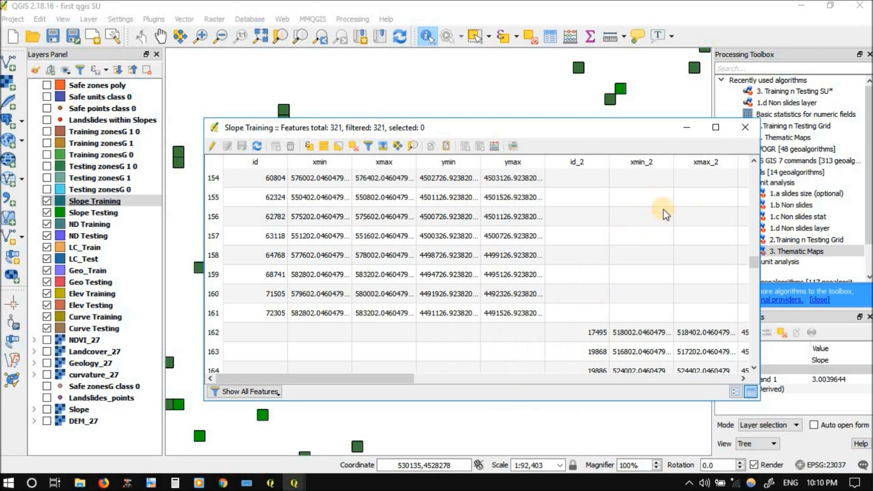
Select the Slope Training feature with id 72305, zoom the map to it and move the attribute table aside
left_click(219, 313)
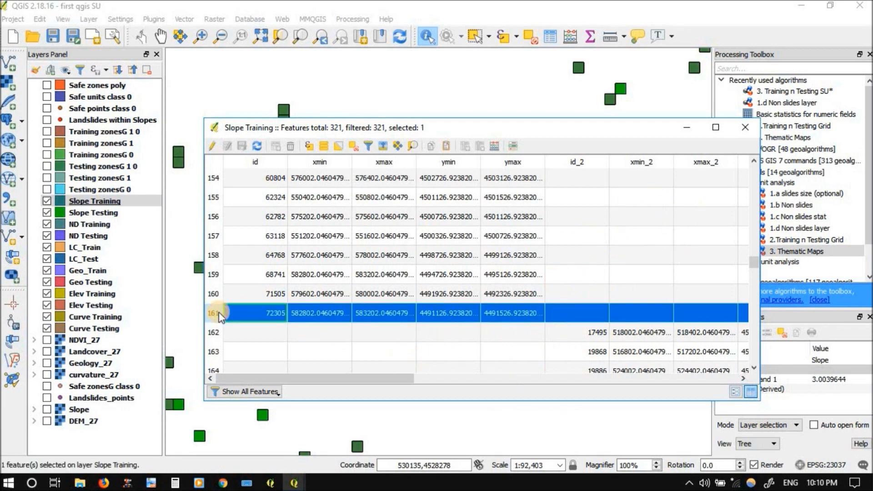
left_click(509, 162)
left_click(510, 163)
left_click(412, 146)
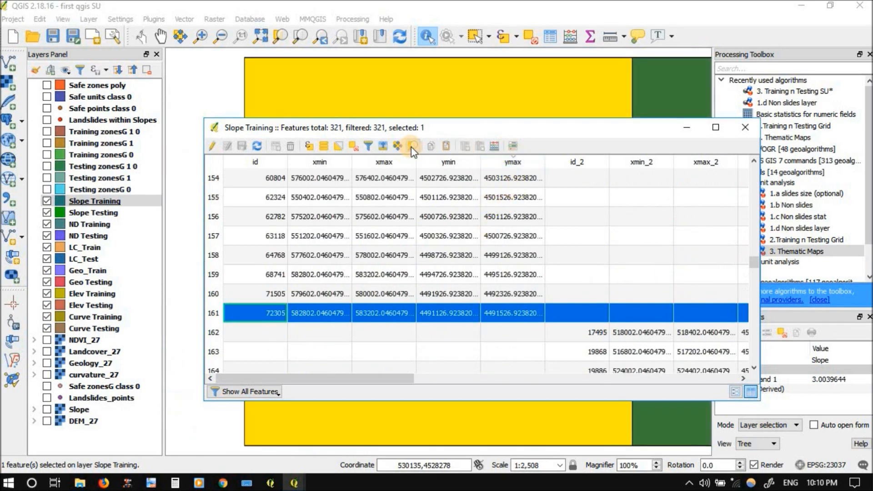
left_click_drag(406, 126, 826, 158)
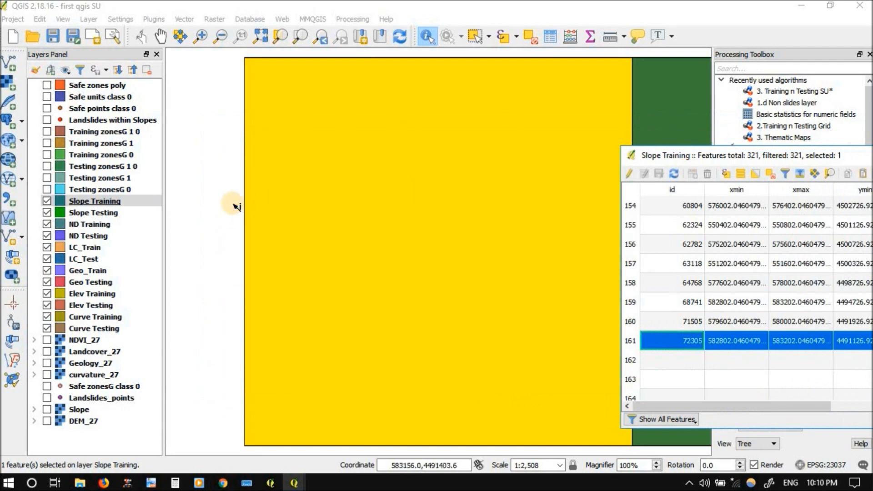
Briefly show the Landslides within Slopes layer to check for a landslide point inside the selected grid cell, and hide it again
left_click(48, 120)
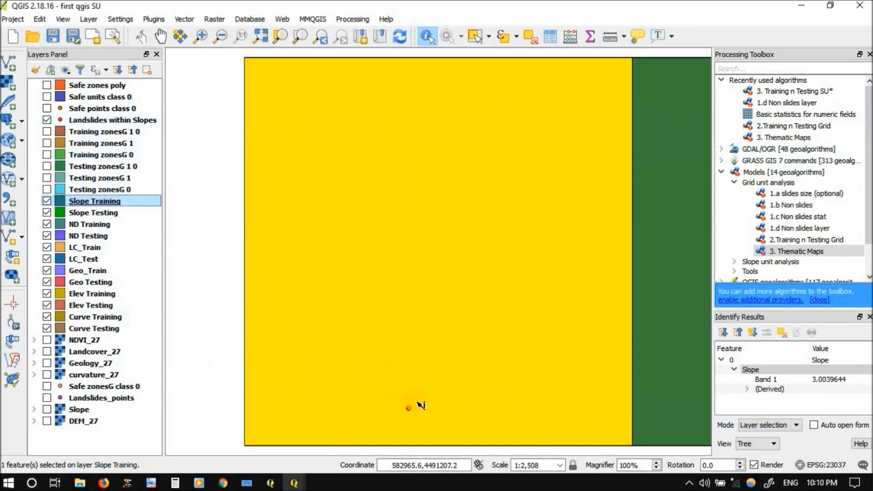
left_click(47, 120)
left_click(371, 387)
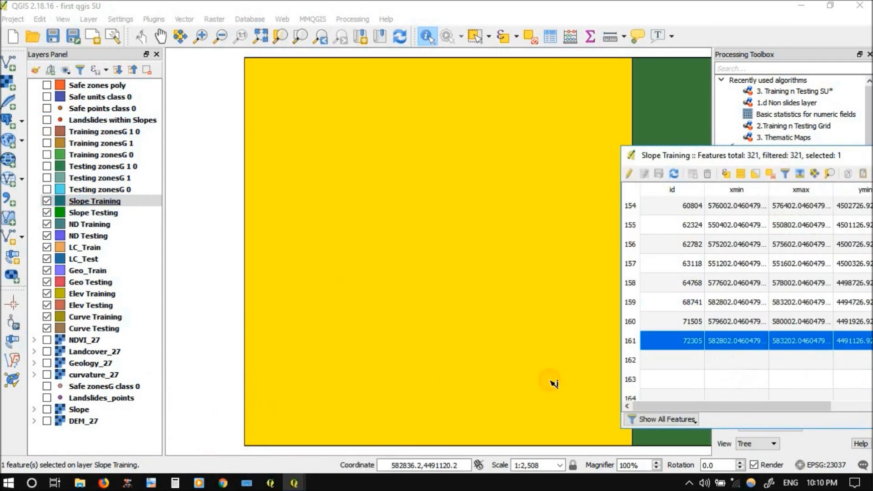
Clear the selection in the Slope Training attribute table and review its SlopeR statistics columns from minimum to unique count
left_click_drag(788, 157, 381, 157)
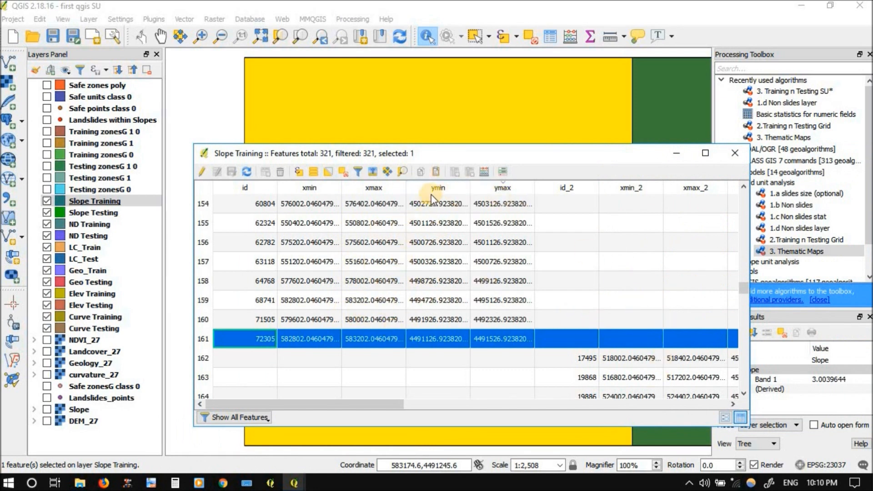
left_click(343, 172)
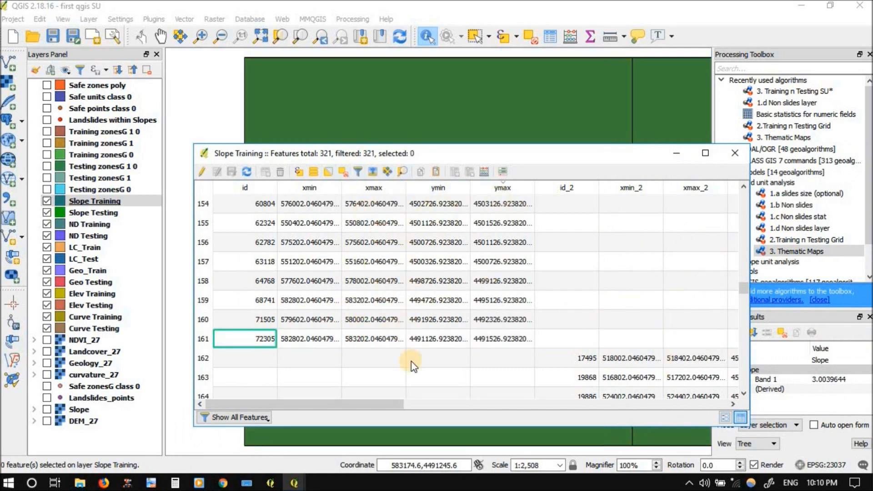
left_click_drag(385, 406, 538, 406)
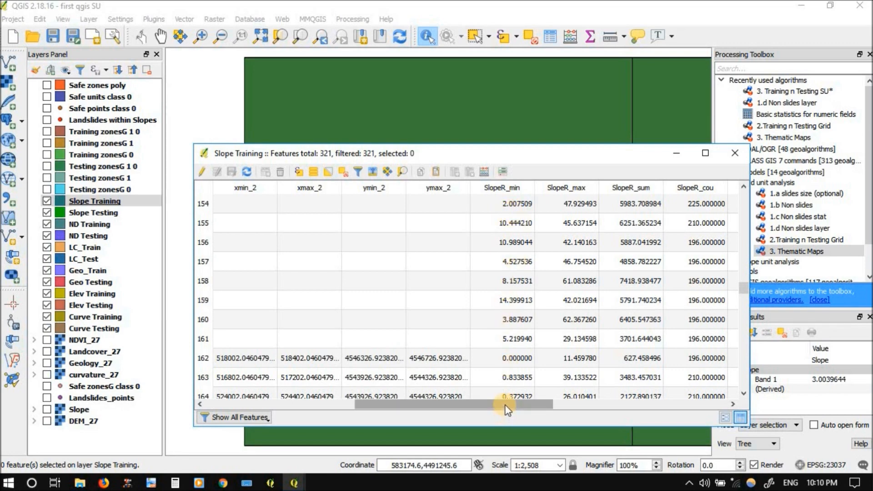
left_click_drag(511, 408, 561, 406)
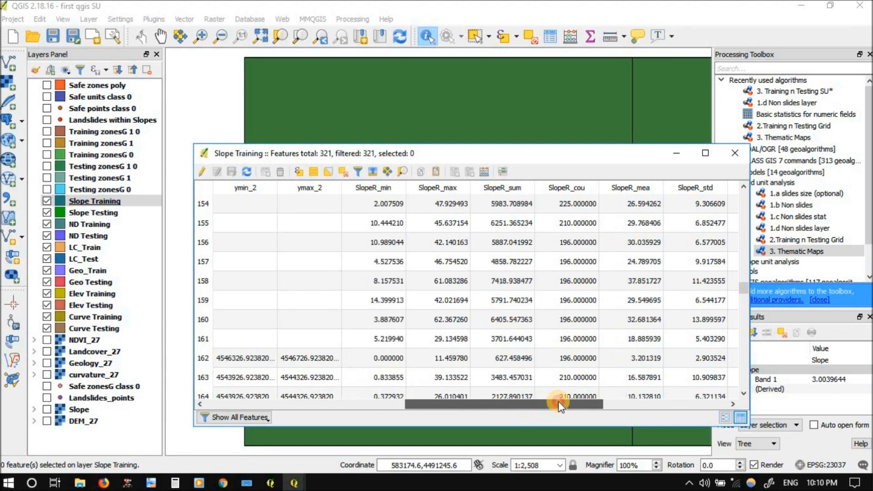
left_click_drag(559, 401, 570, 394)
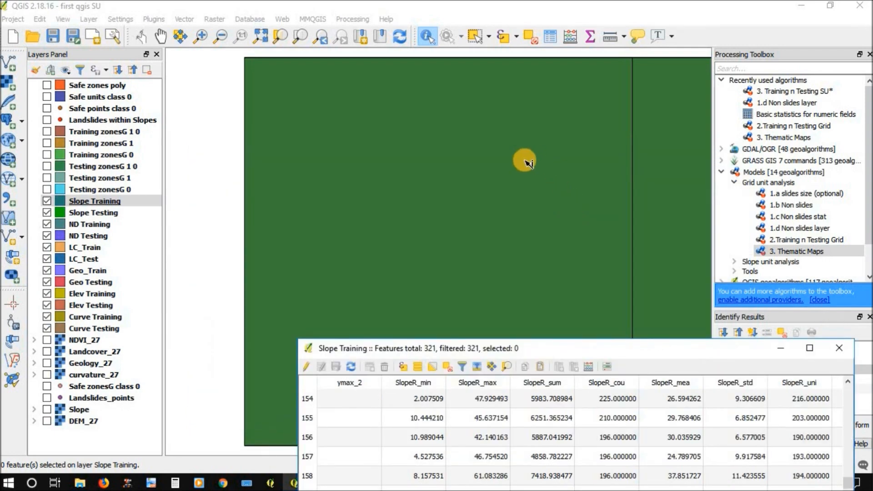
Show the DEM_27 raster beneath the Slope Training grid cells and view the terrain surrounding them
scroll(527, 162, "down", 1)
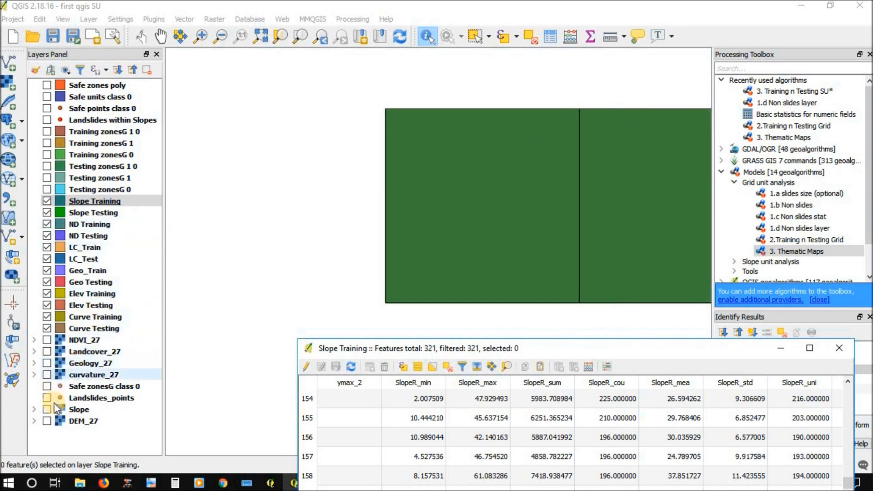
left_click(47, 421)
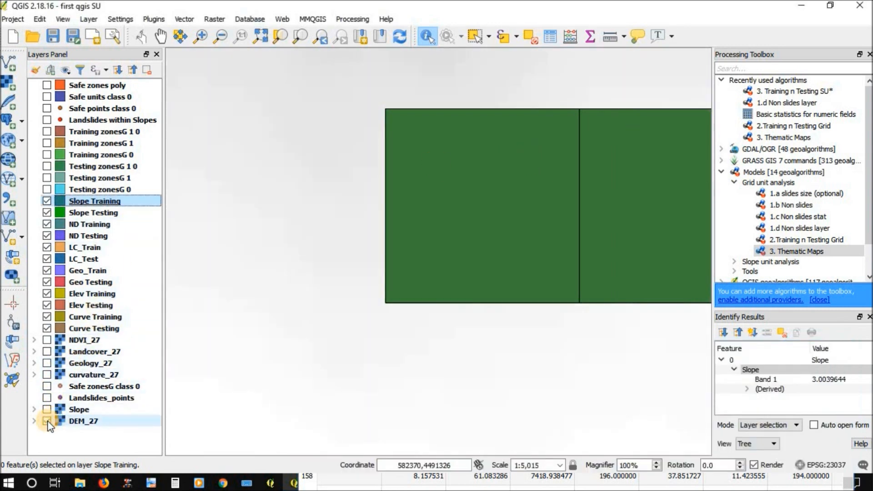
scroll(370, 290, "down", 2)
left_click(413, 271)
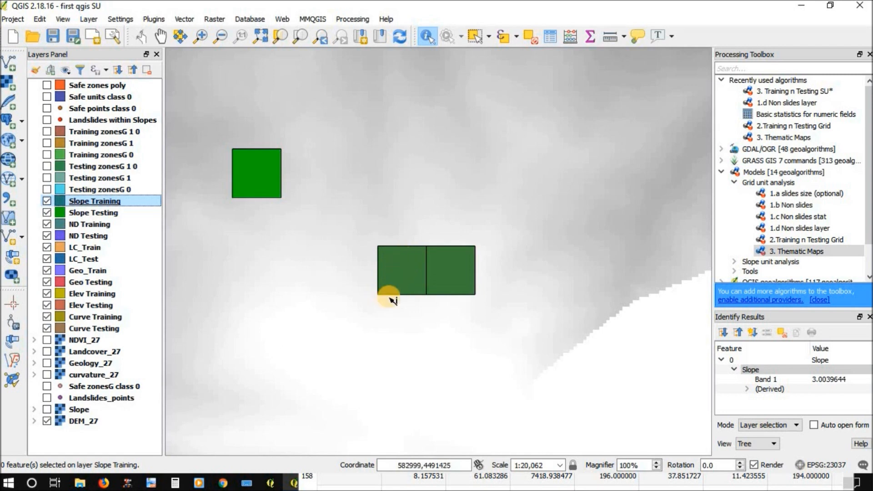
Return to the Slope Training attribute table and examine the SlopeR statistics columns through range, variance, median and mode
left_click(348, 487)
left_click_drag(458, 332, 453, 174)
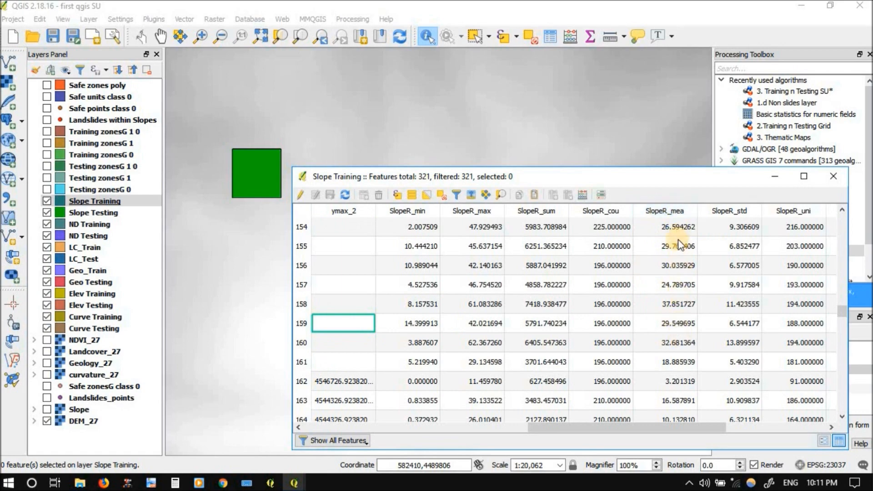
left_click_drag(657, 427, 765, 419)
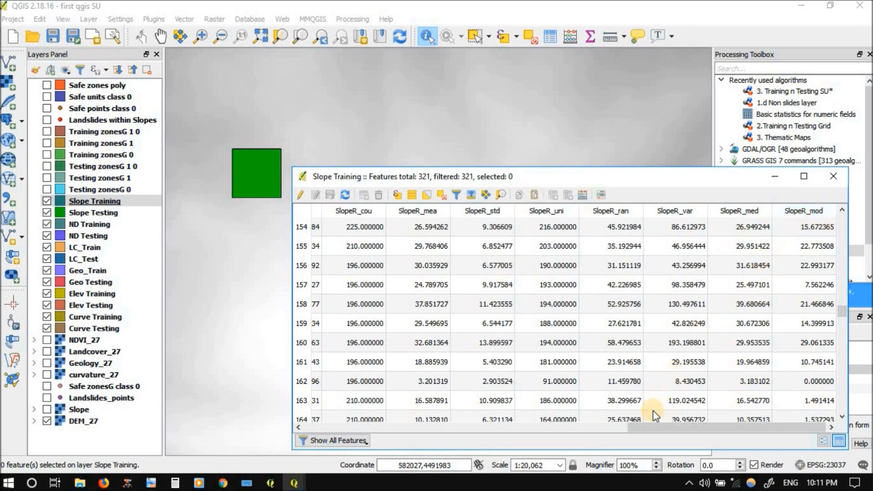
left_click_drag(654, 428, 549, 428)
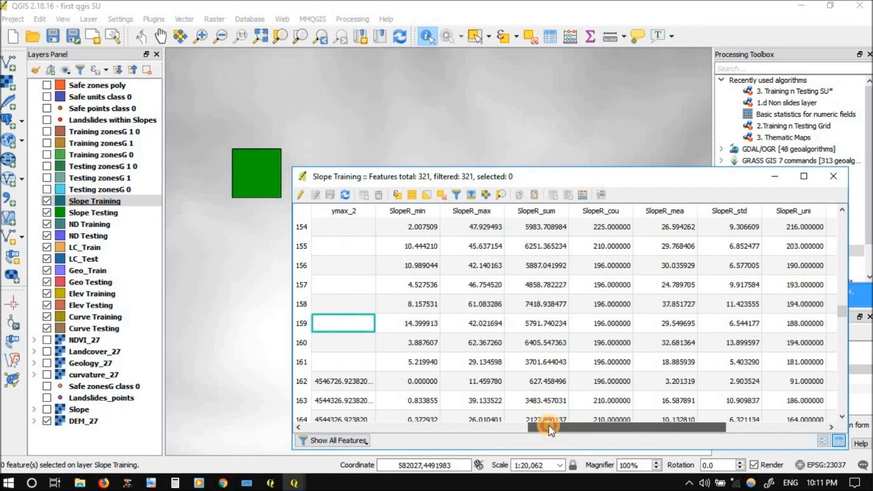